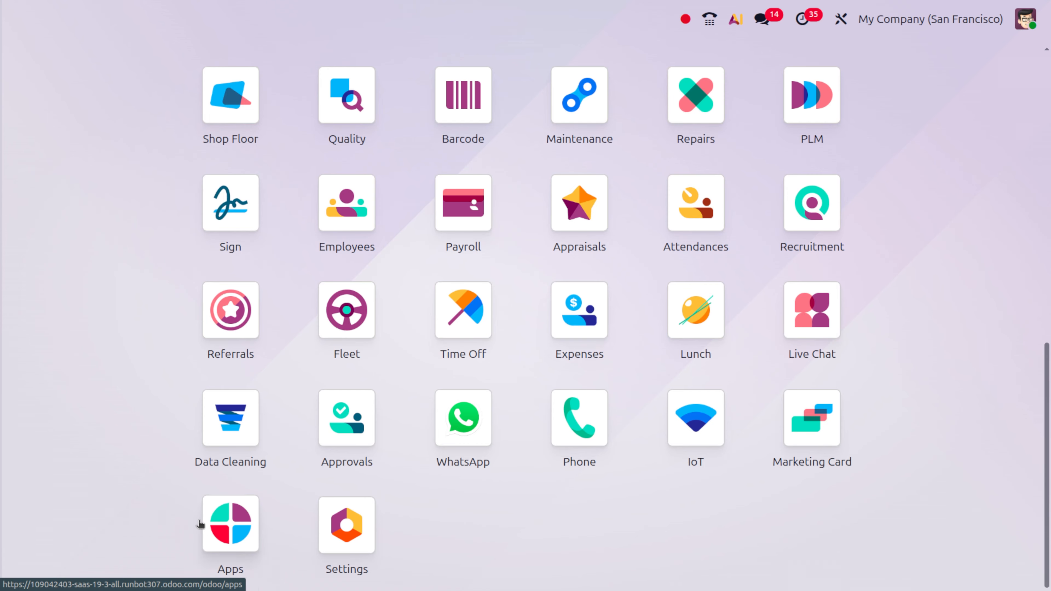
Open the Apps list and search all modules for "field" without the default Apps filter.
left_click(518, 70)
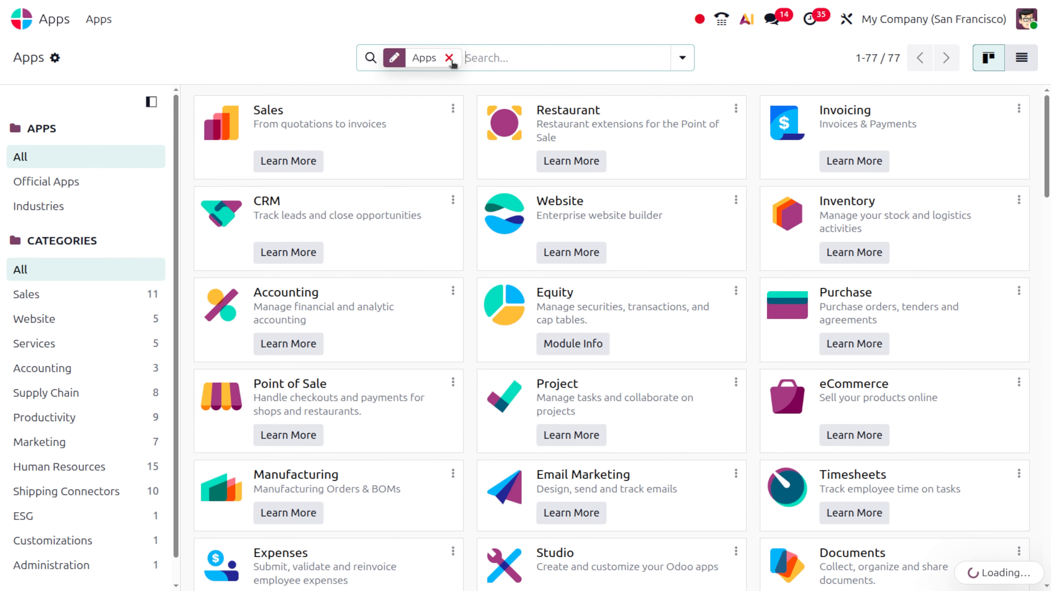
left_click(449, 58)
type("field")
key("Return")
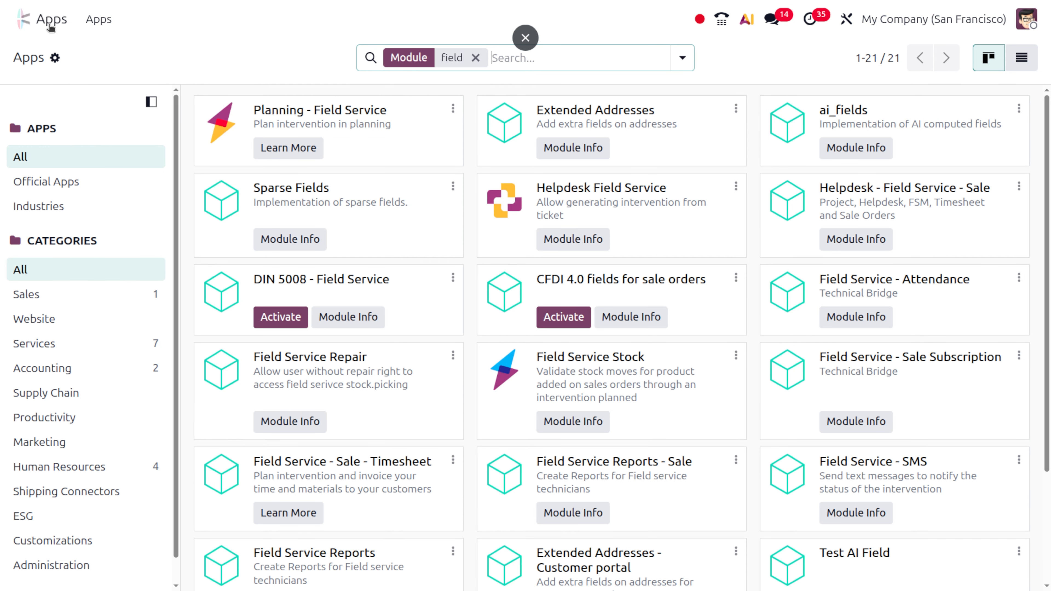
Open the Planning application's settings.
left_click(33, 19)
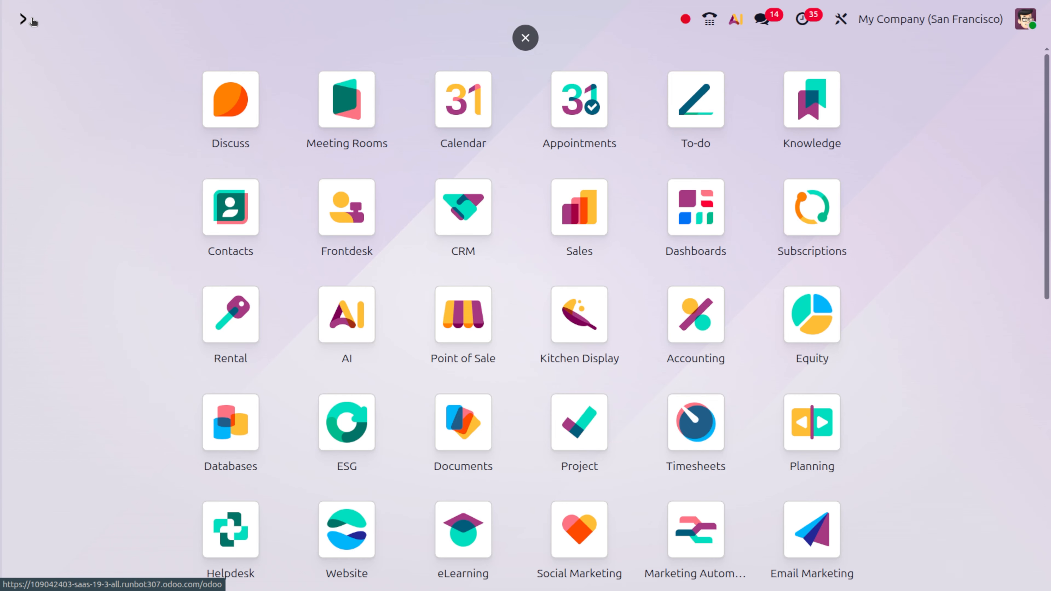
type("plam")
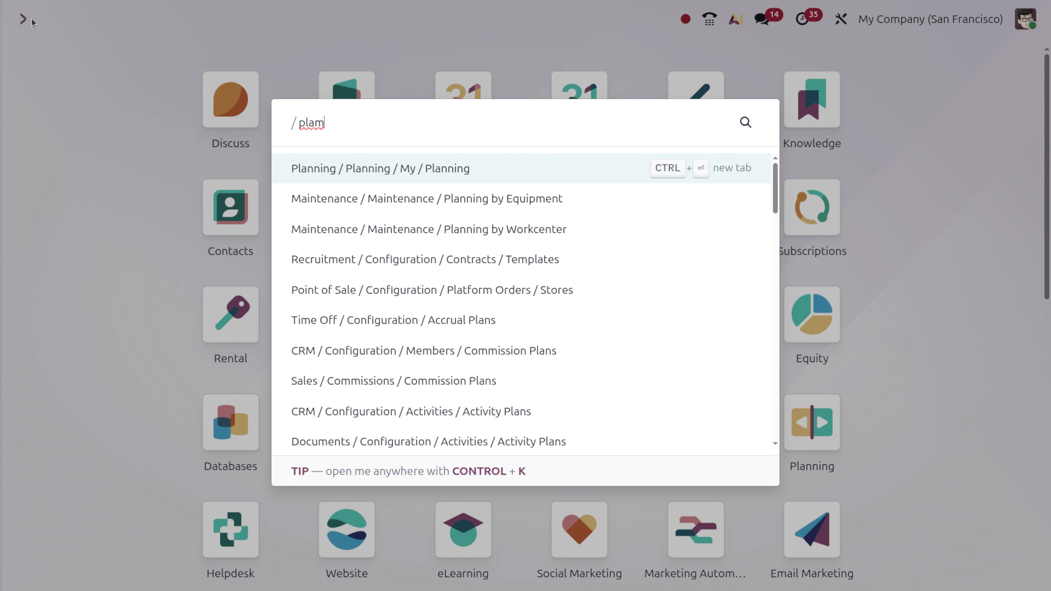
key("BackSpace")
key("Return")
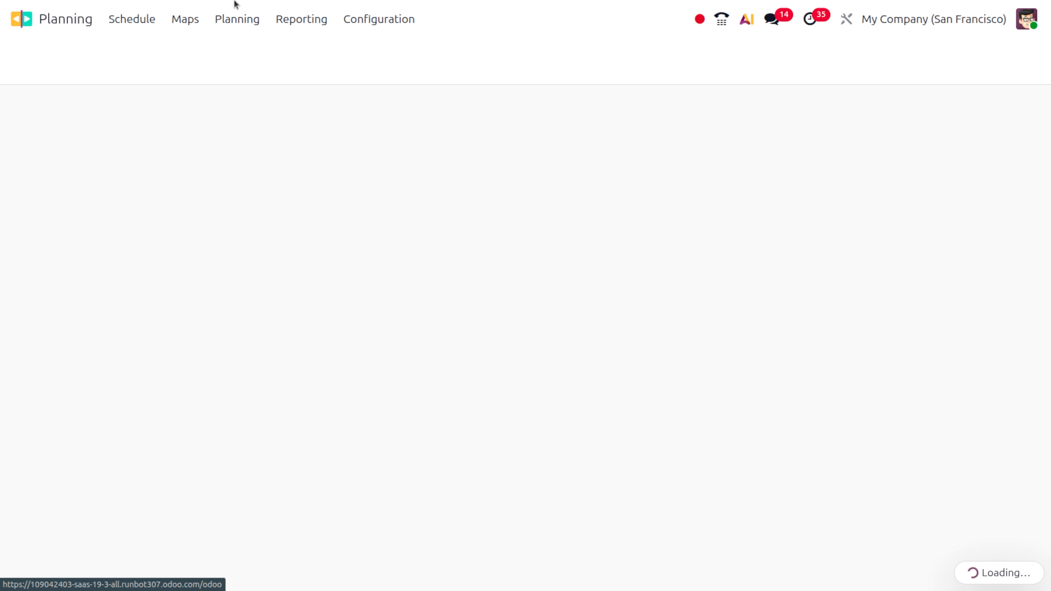
left_click(398, 17)
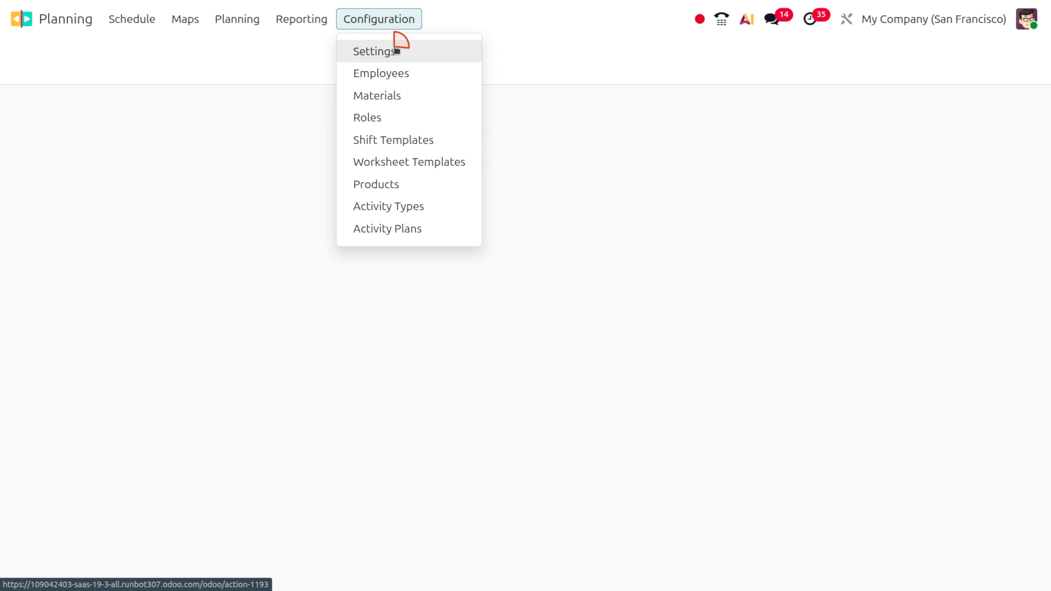
left_click(398, 48)
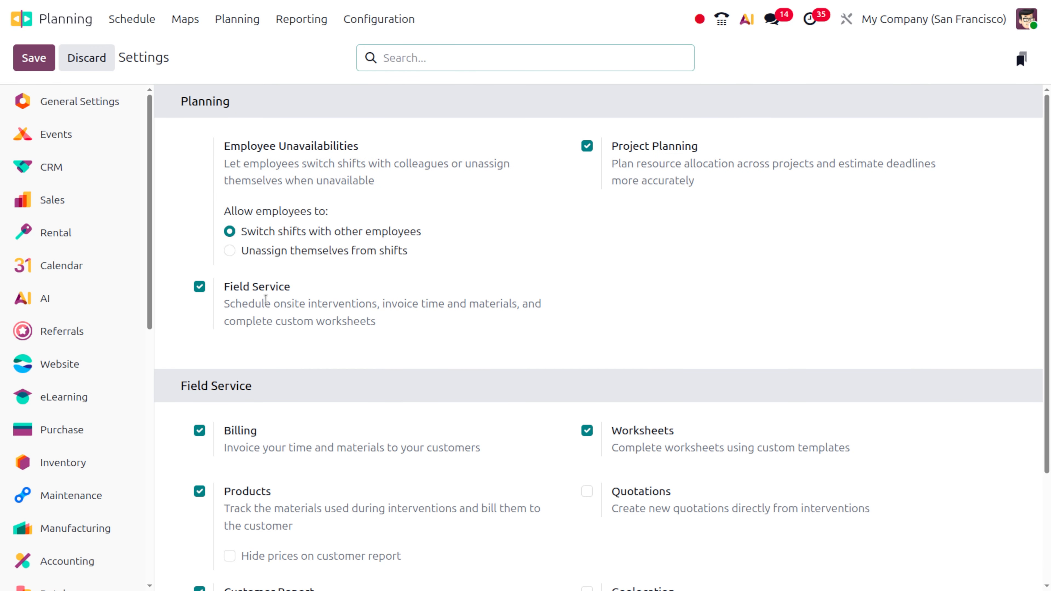
Switch the Field Service option off and back on, review its sub-options, and save the Planning settings.
left_click(199, 288)
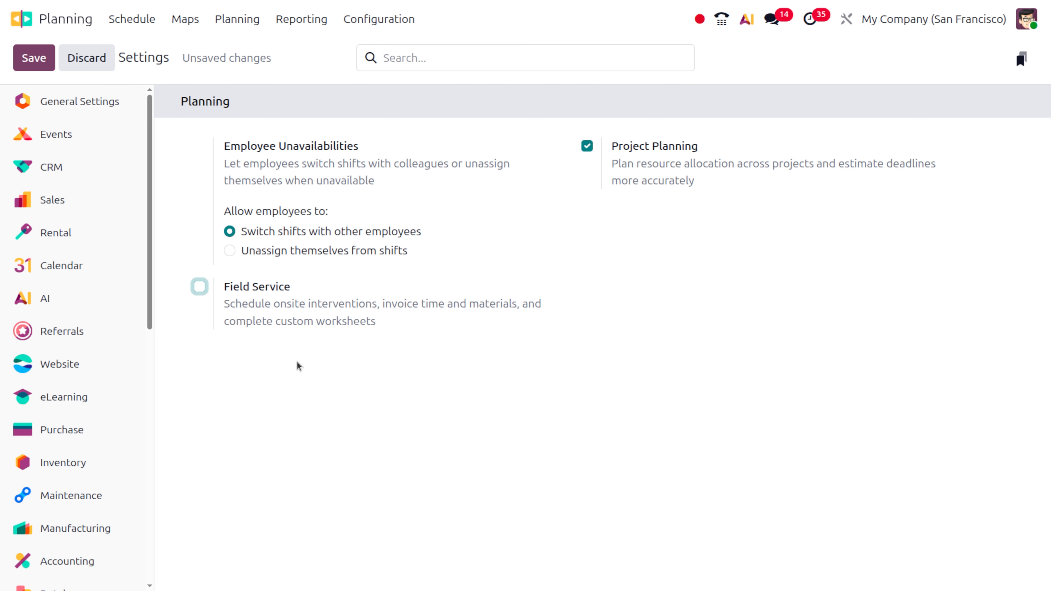
left_click(197, 291)
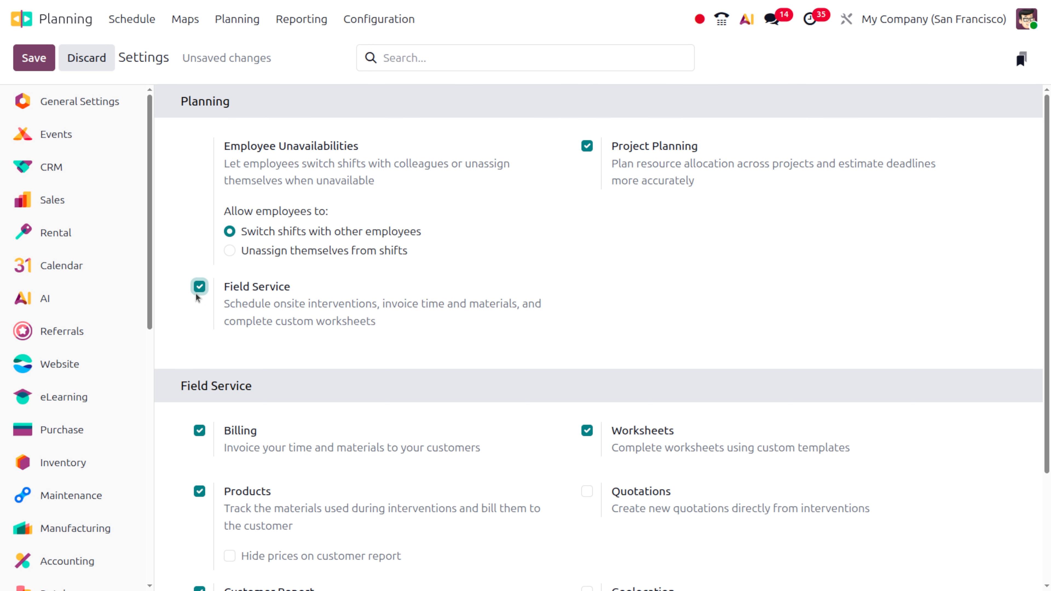
scroll(331, 414, "down", 3)
scroll(331, 415, "up", 1)
scroll(331, 414, "up", 1)
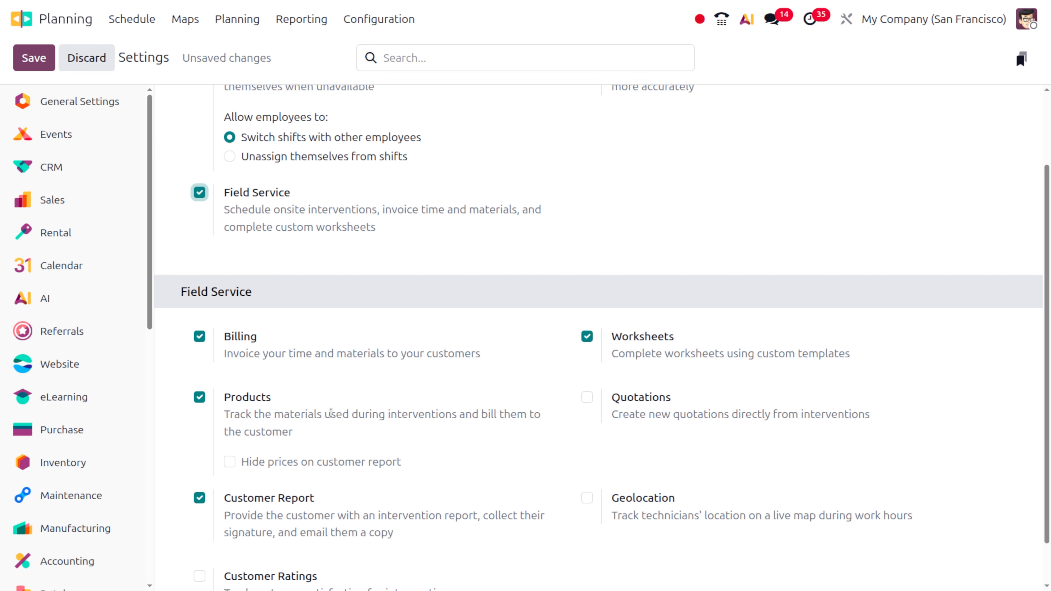
scroll(331, 413, "up", 2)
scroll(331, 413, "down", 3)
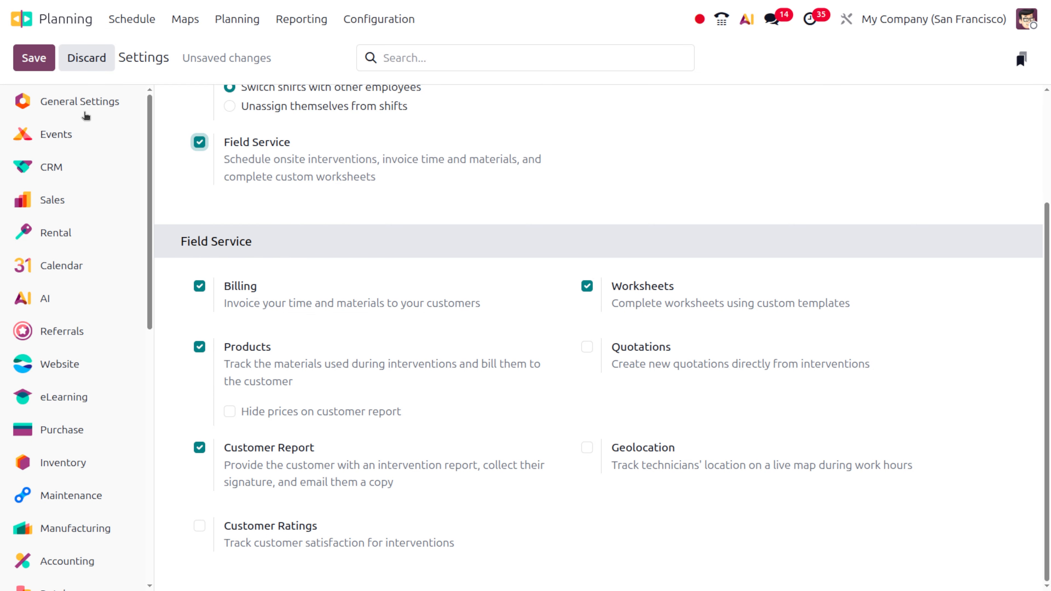
left_click(37, 62)
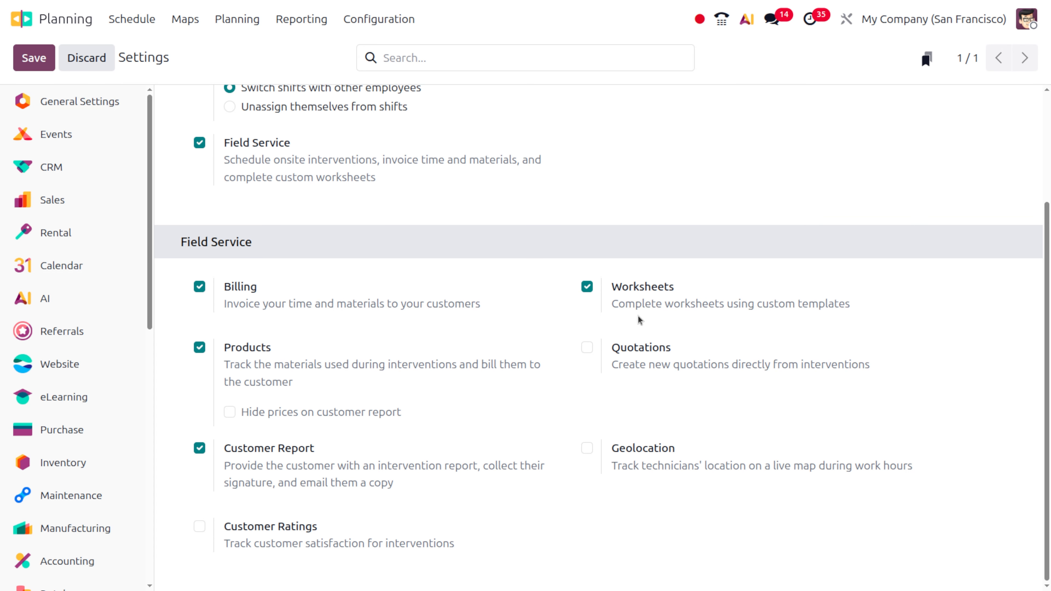
Open the list of worksheet templates in the Planning configuration.
left_click(354, 23)
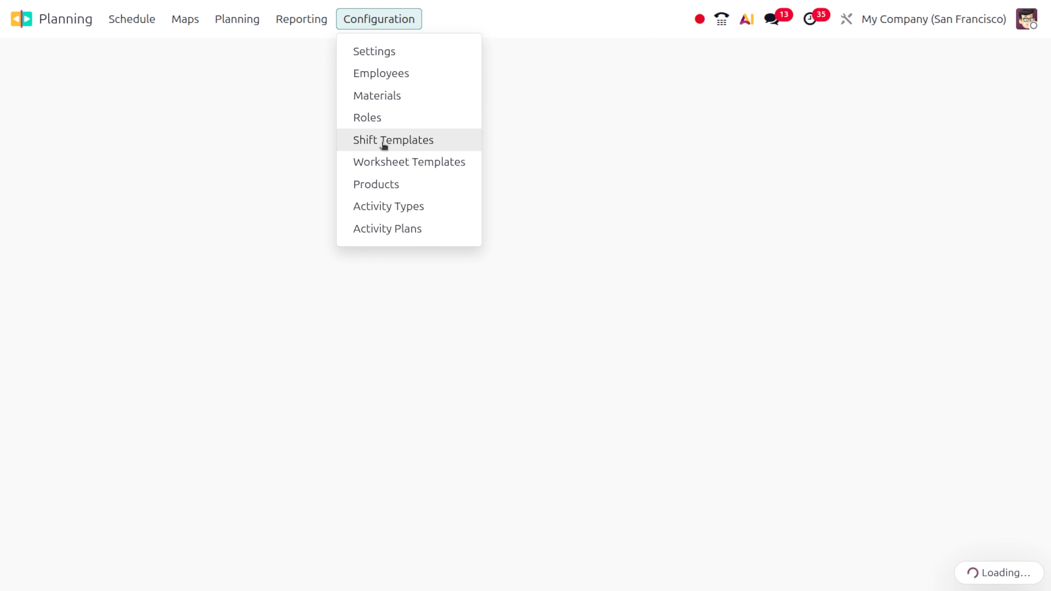
left_click(385, 162)
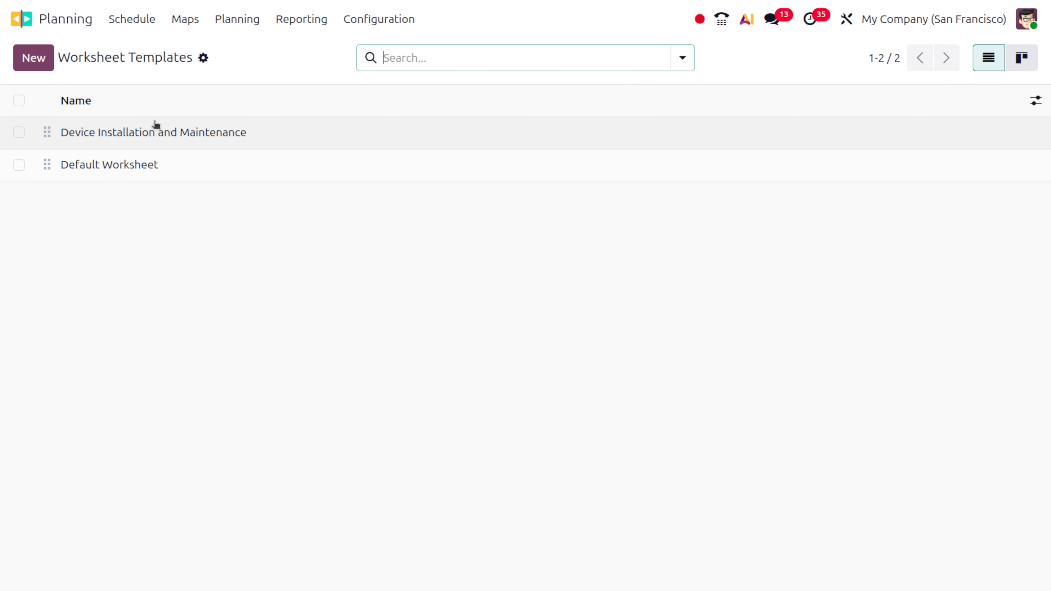
Try to add a property to a new unnamed worksheet template and return to the template list.
left_click(38, 56)
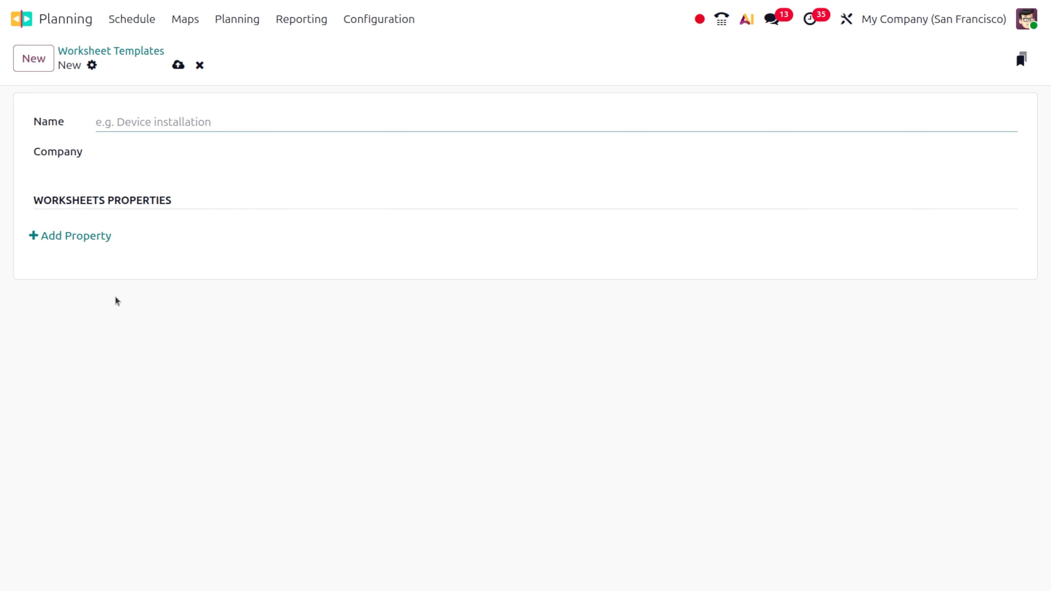
left_click(65, 236)
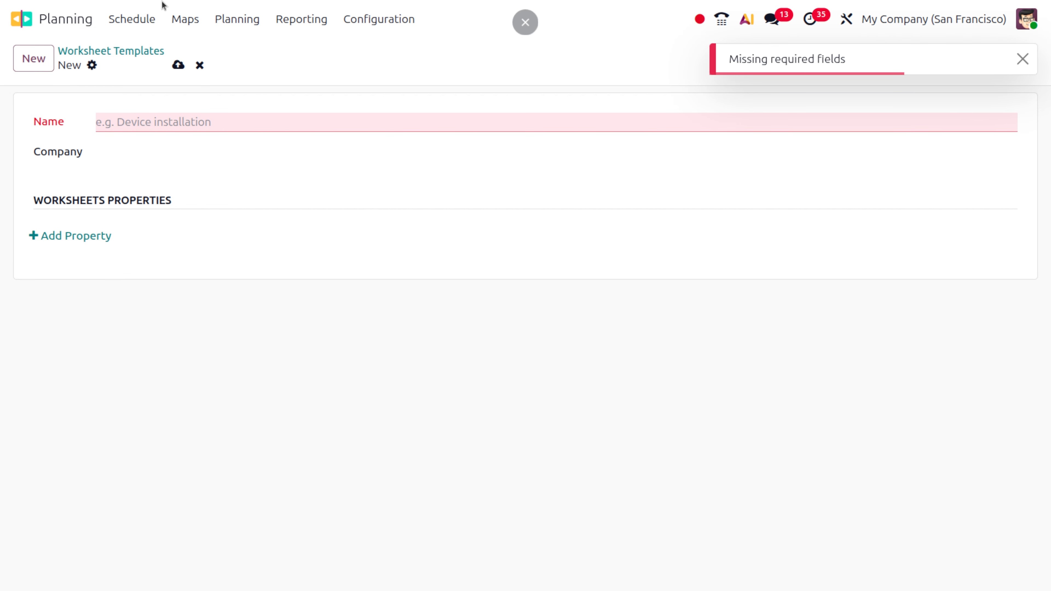
left_click(103, 51)
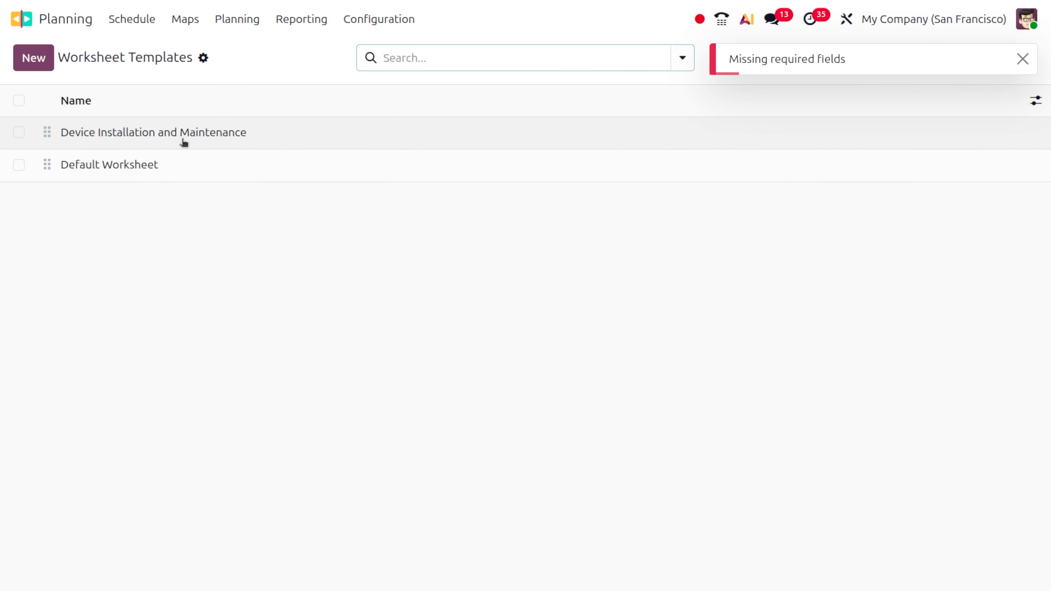
Examine the properties of the Device Installation and Maintenance worksheet template, including the Serial Number settings, and return to the list.
left_click(134, 134)
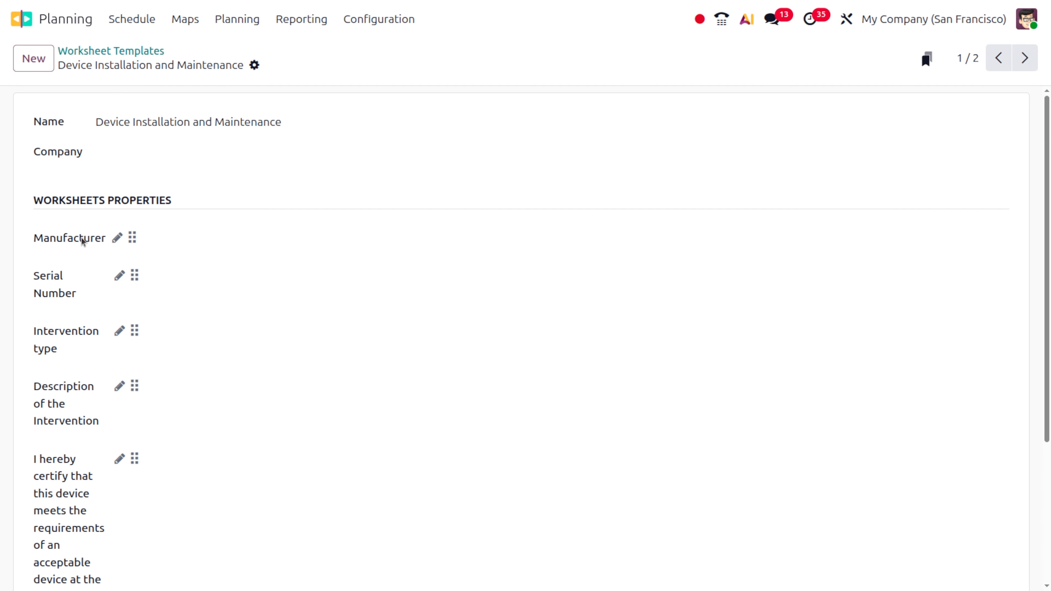
left_click(118, 239)
left_click(120, 276)
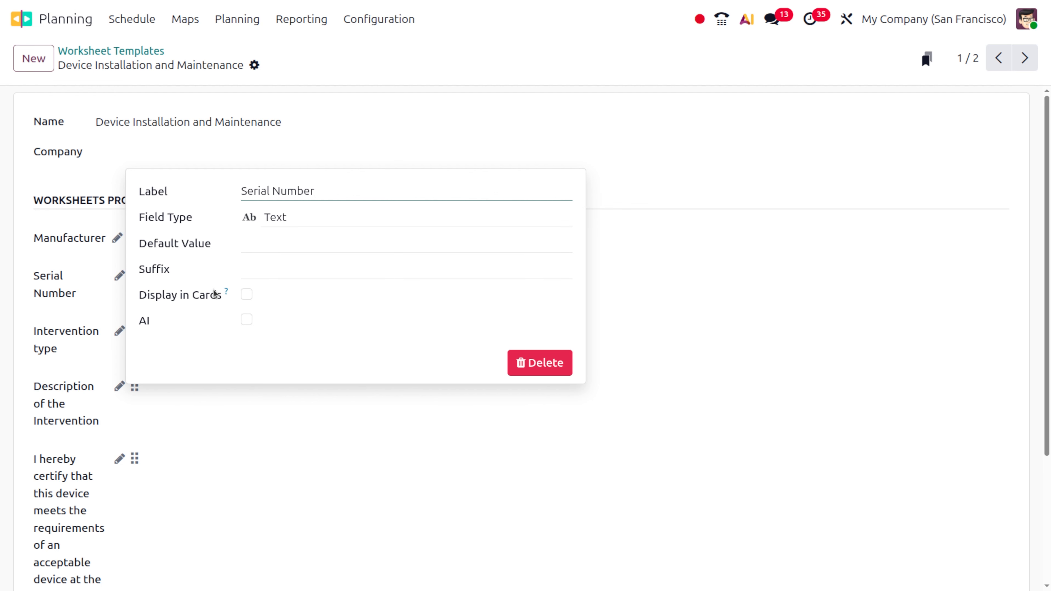
left_click(241, 319)
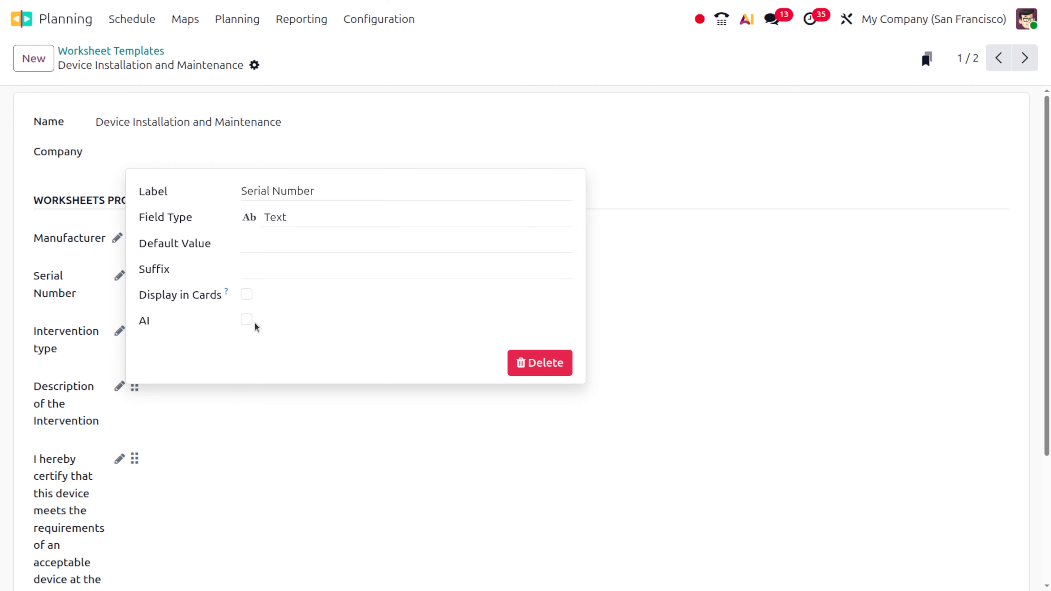
left_click(266, 427)
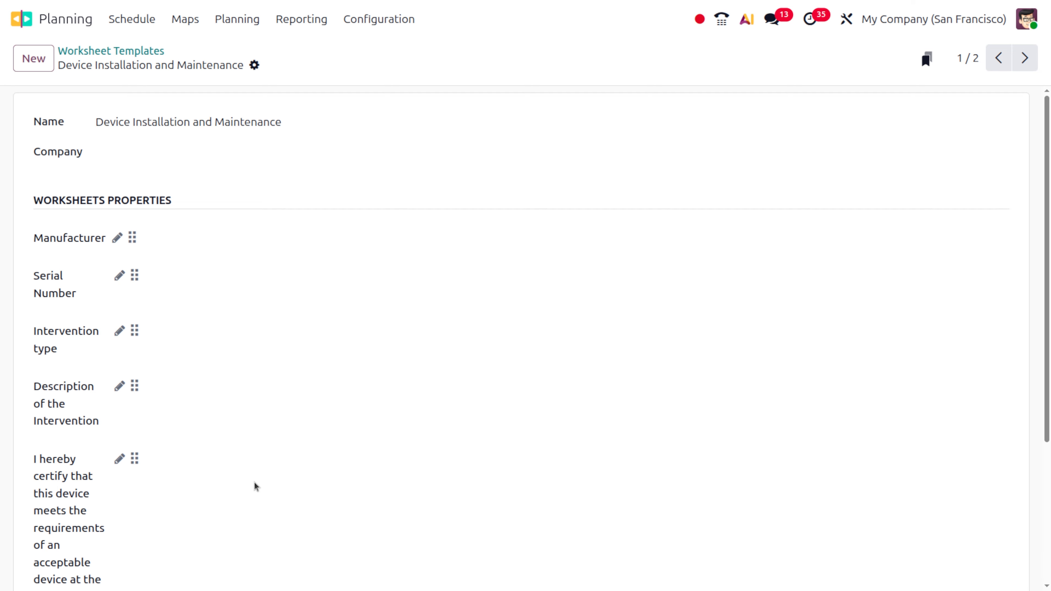
scroll(255, 485, "down", 5)
scroll(254, 483, "up", 5)
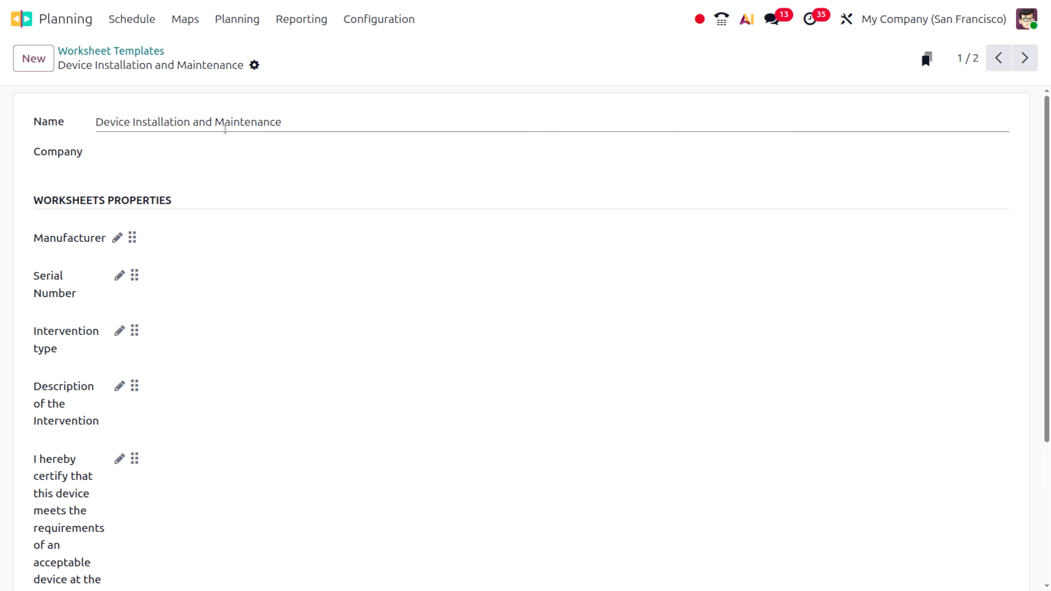
left_click(148, 51)
Create a planning role named Plumber, add a newly created resource with the worker's first name, and save the role.
left_click(136, 18)
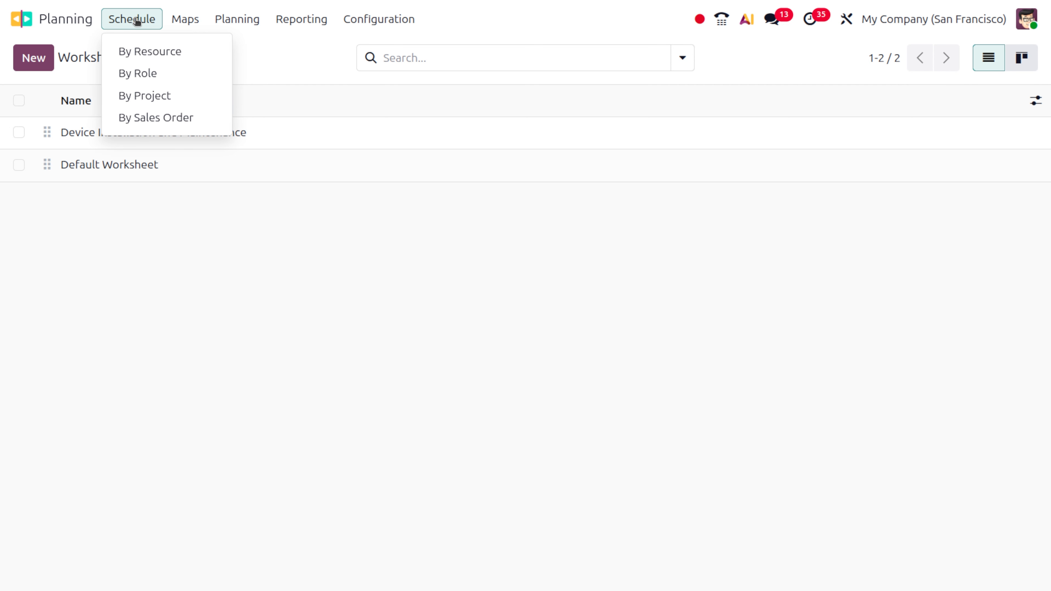
mouse_move(371, 19)
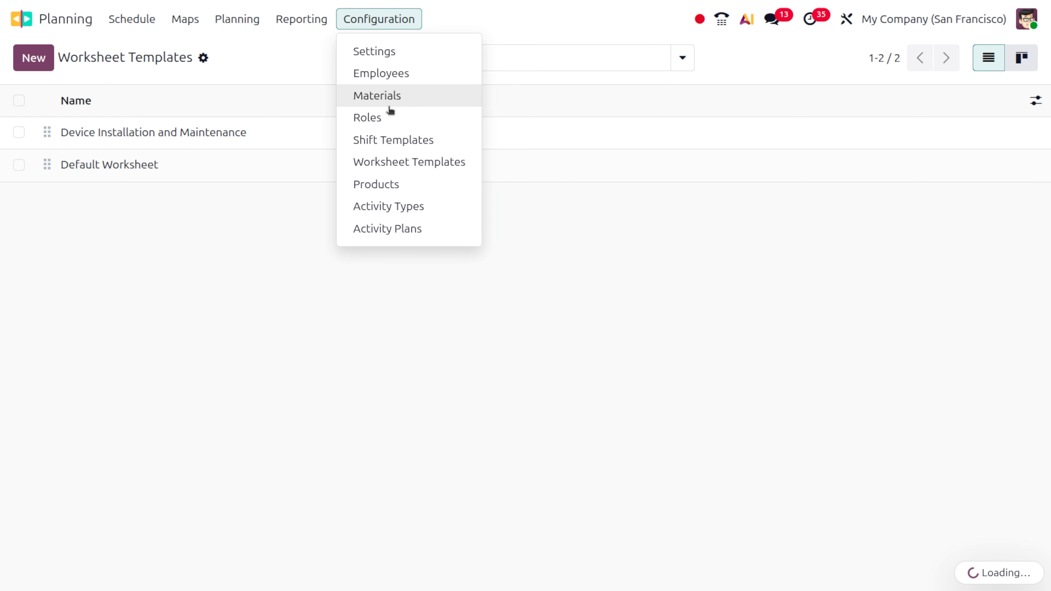
left_click(392, 118)
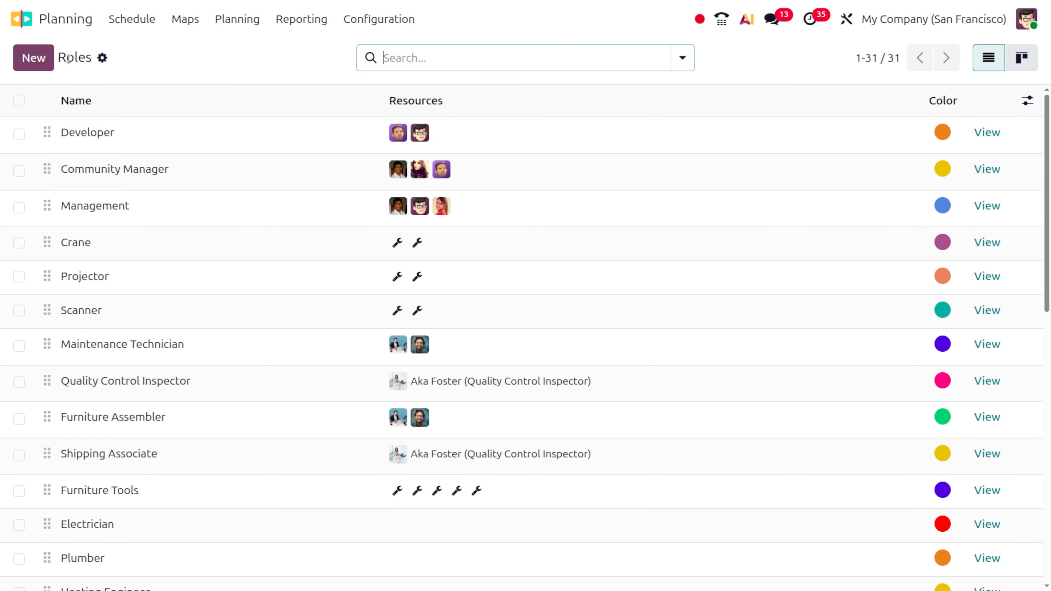
left_click(33, 62)
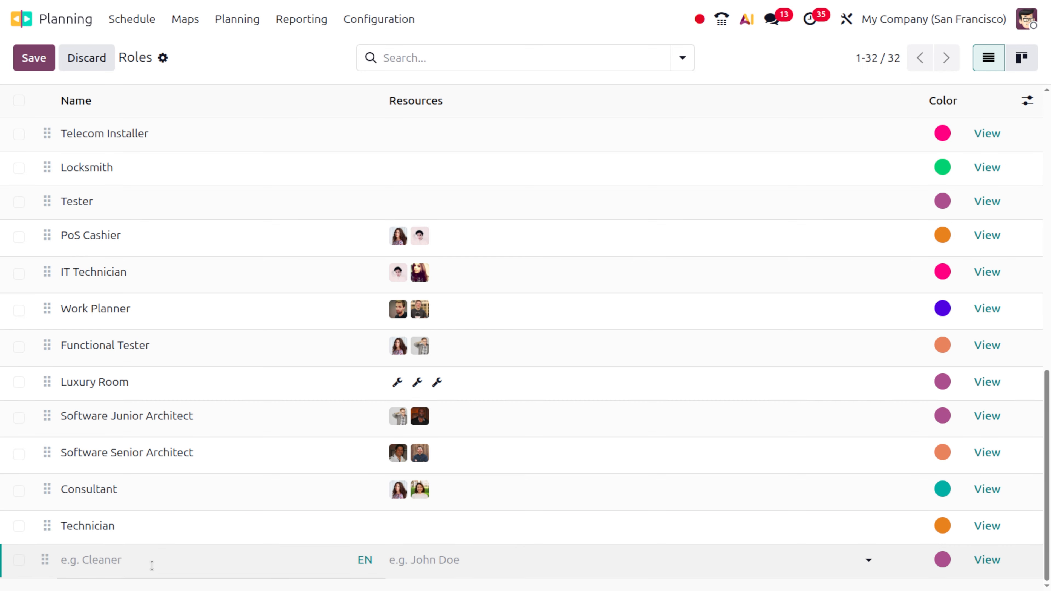
type("Plumber")
left_click(463, 559)
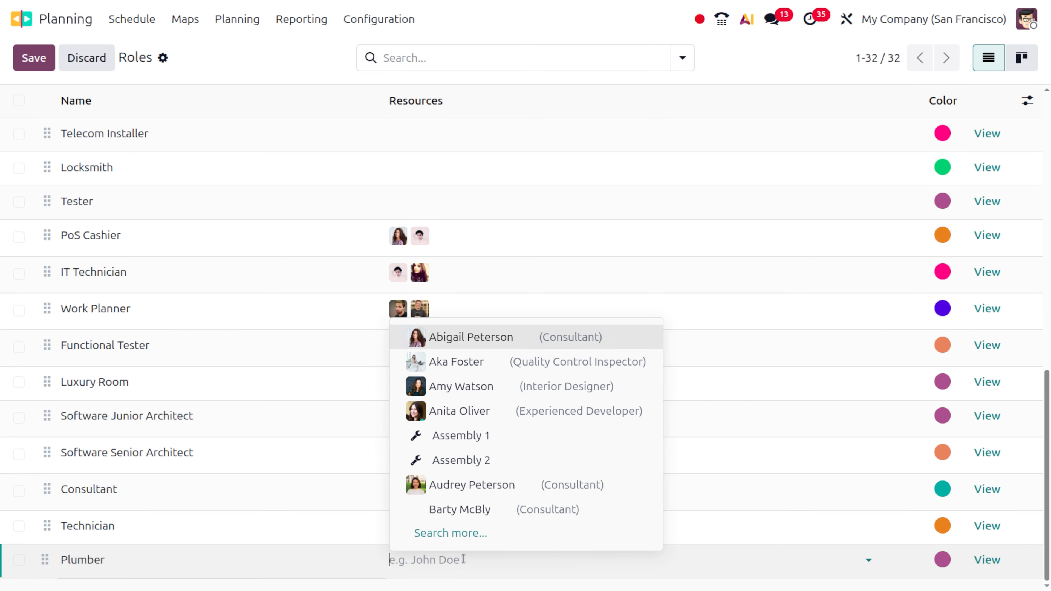
type("Jareena")
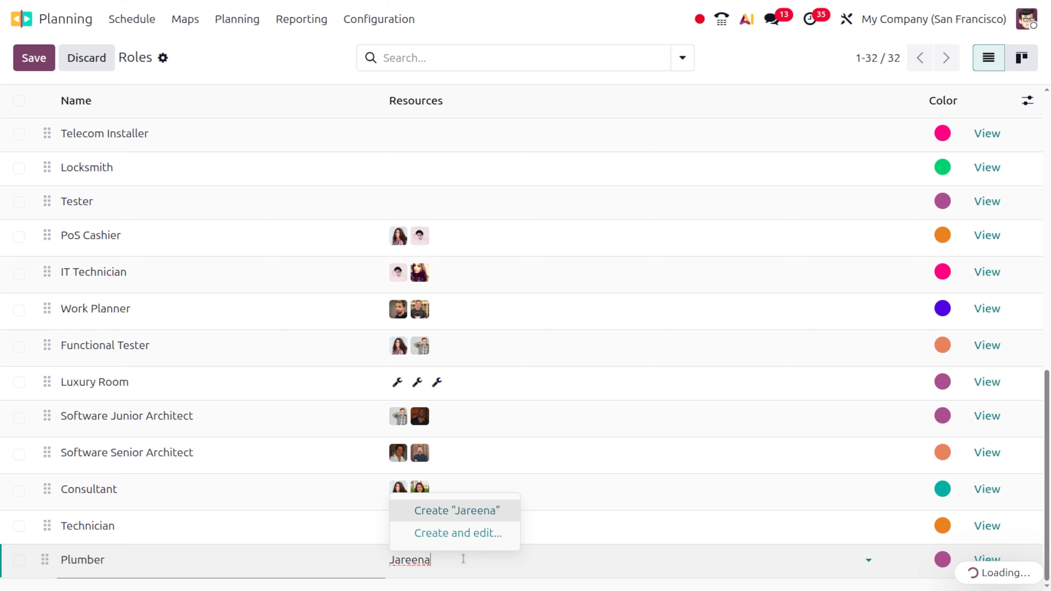
left_click(469, 519)
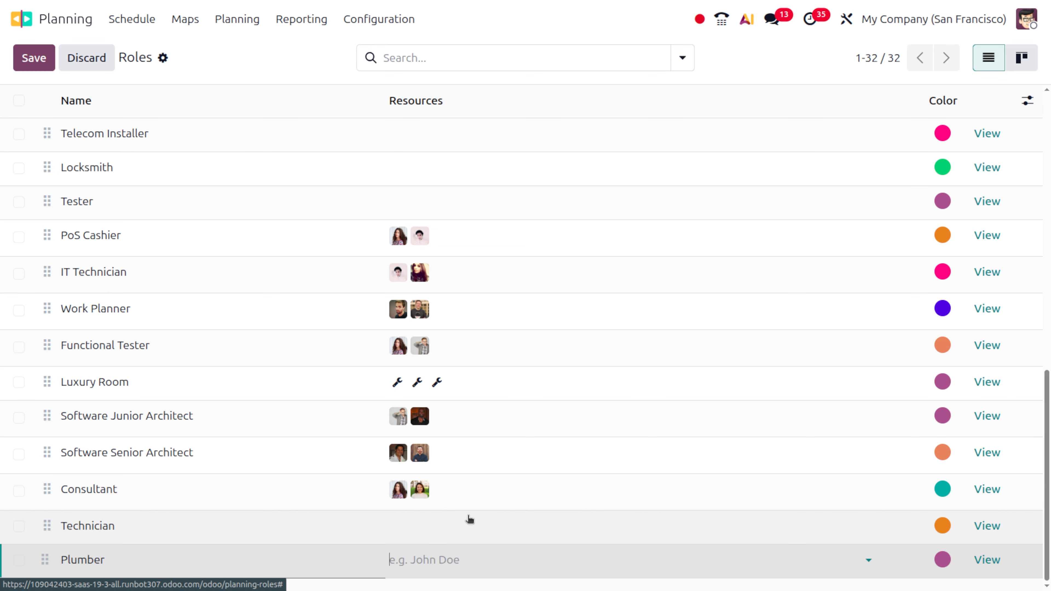
left_click(32, 60)
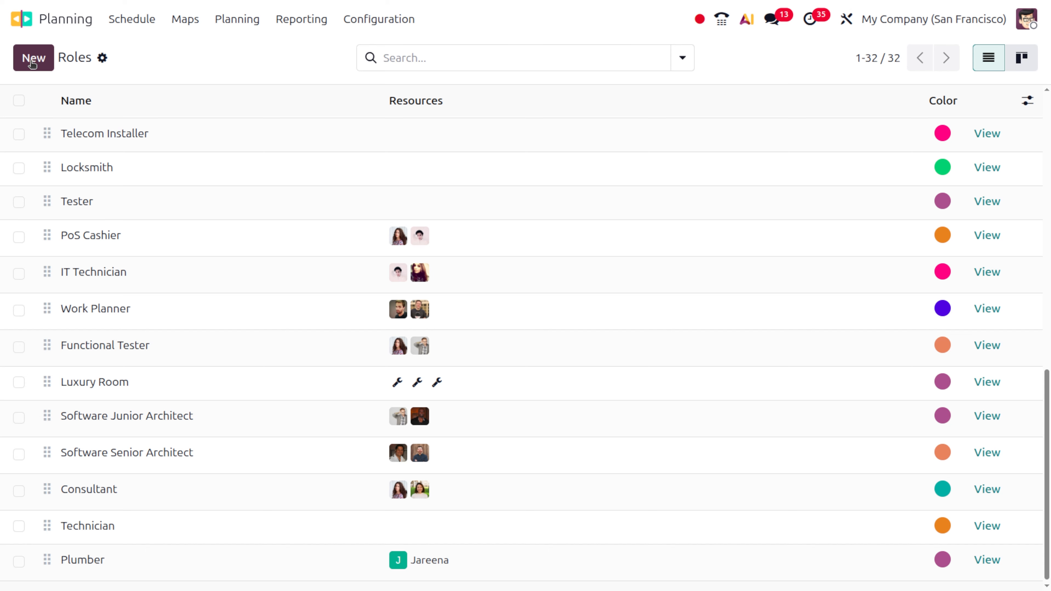
Start a new shift in the schedule by resource and assign it to the resource linked to the Plumber role.
left_click(139, 20)
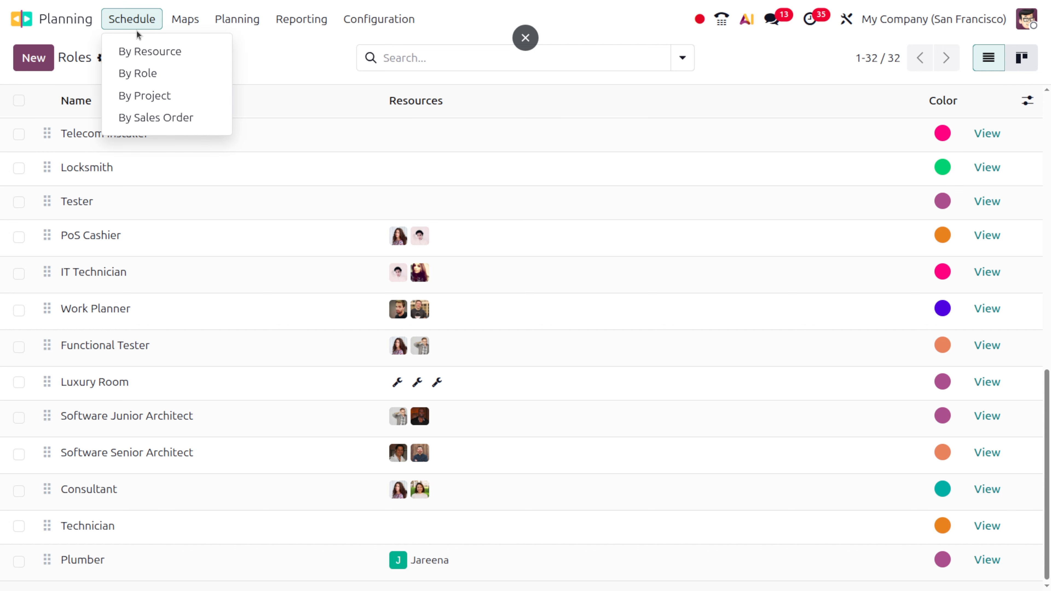
left_click(140, 58)
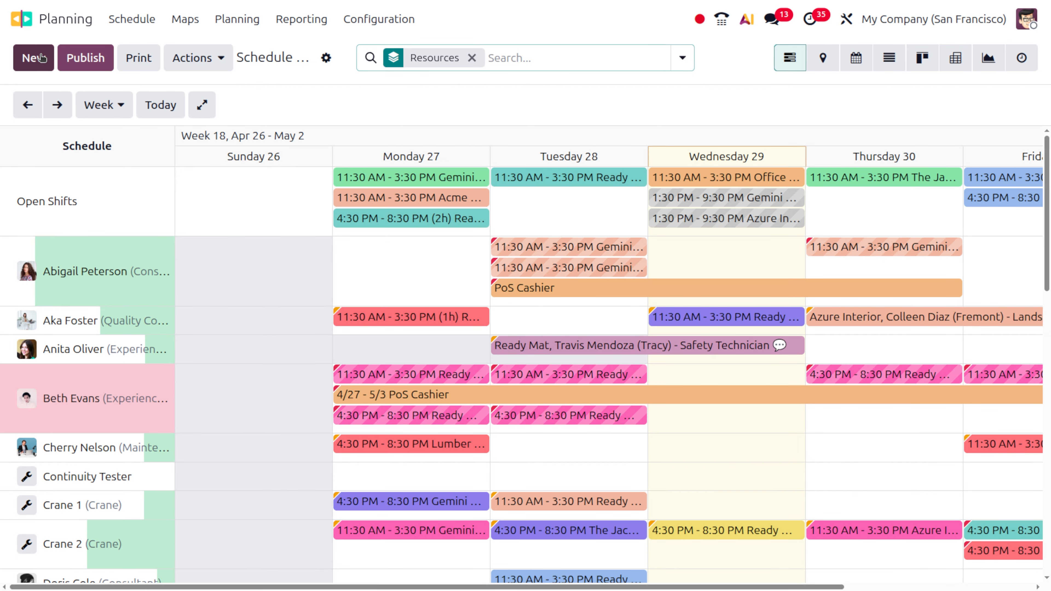
left_click(40, 57)
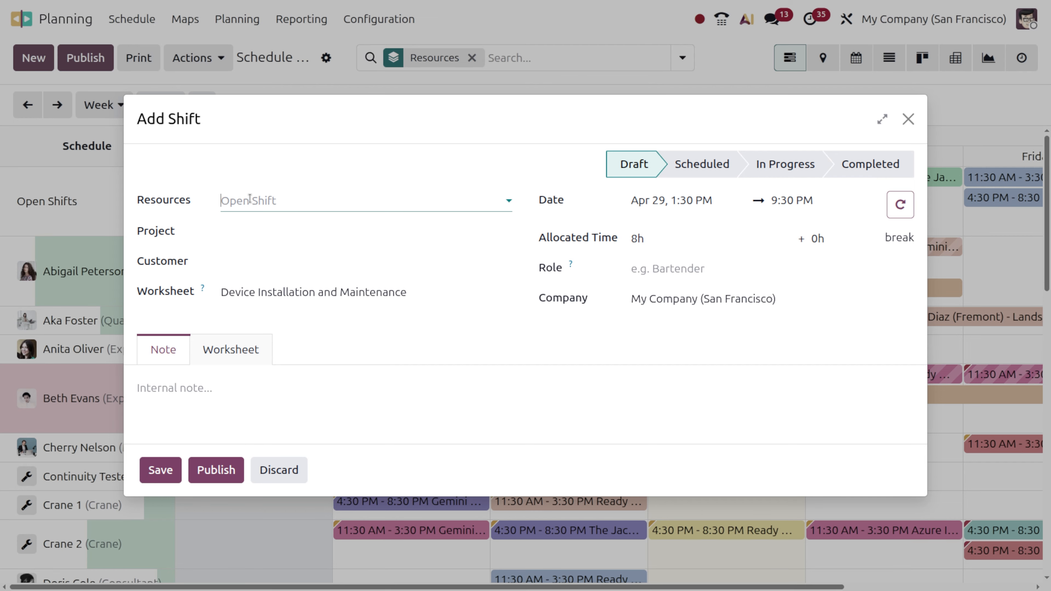
left_click(255, 205)
type("j")
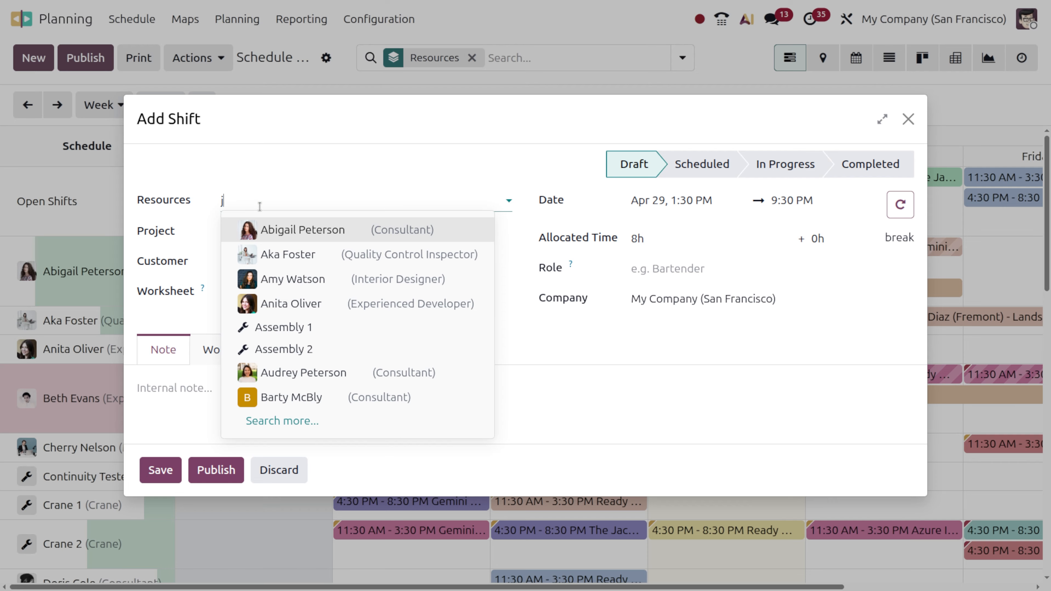
type("aree")
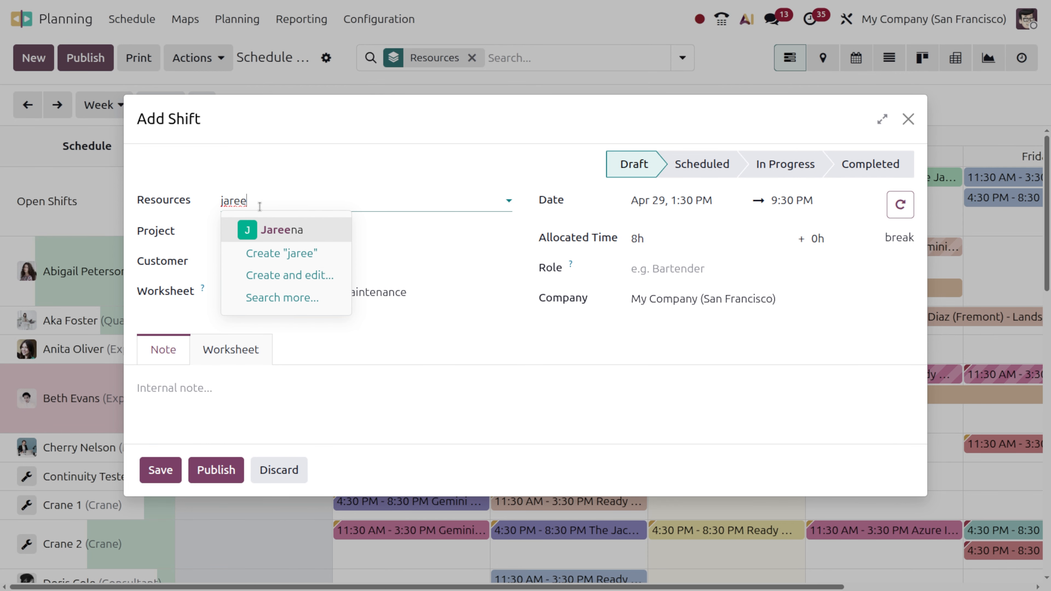
key("Return")
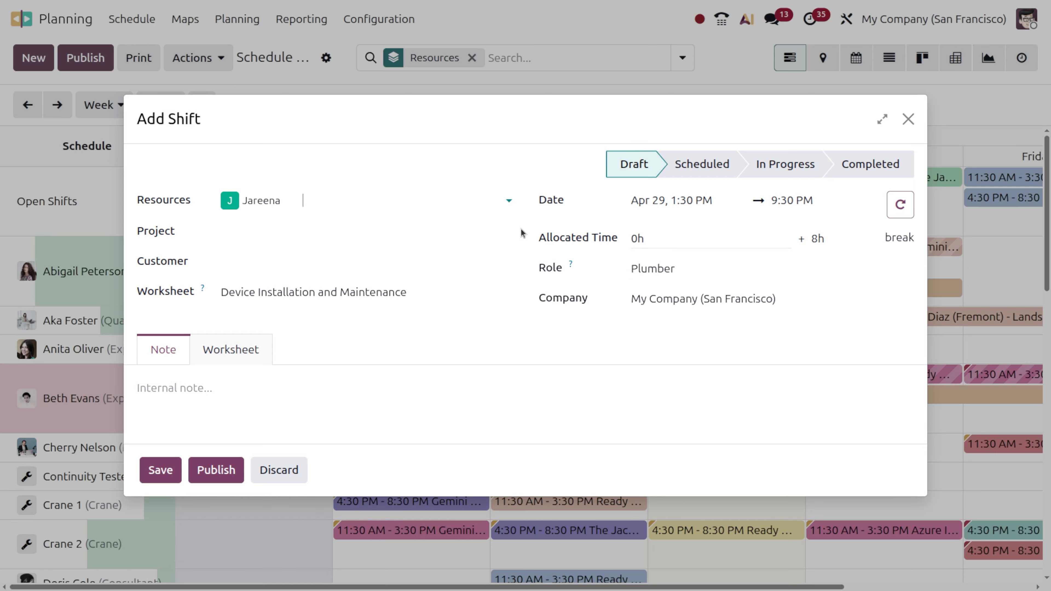
Link the shift to the ACME sales order project and its Senior Architect (Invoice on Timesheets) task, and switch the project to Field Service.
left_click(282, 226)
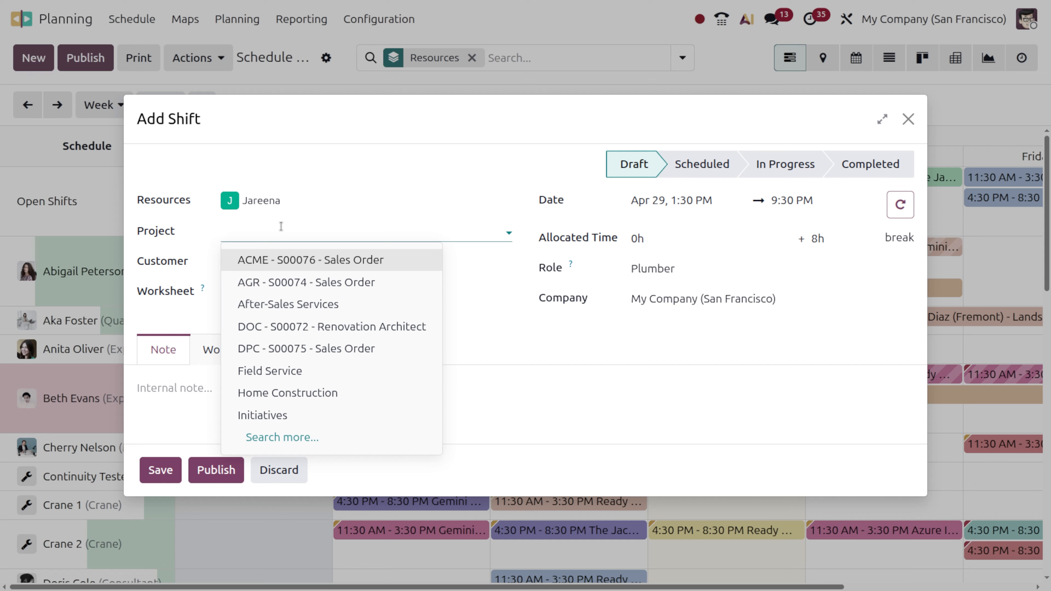
left_click(297, 260)
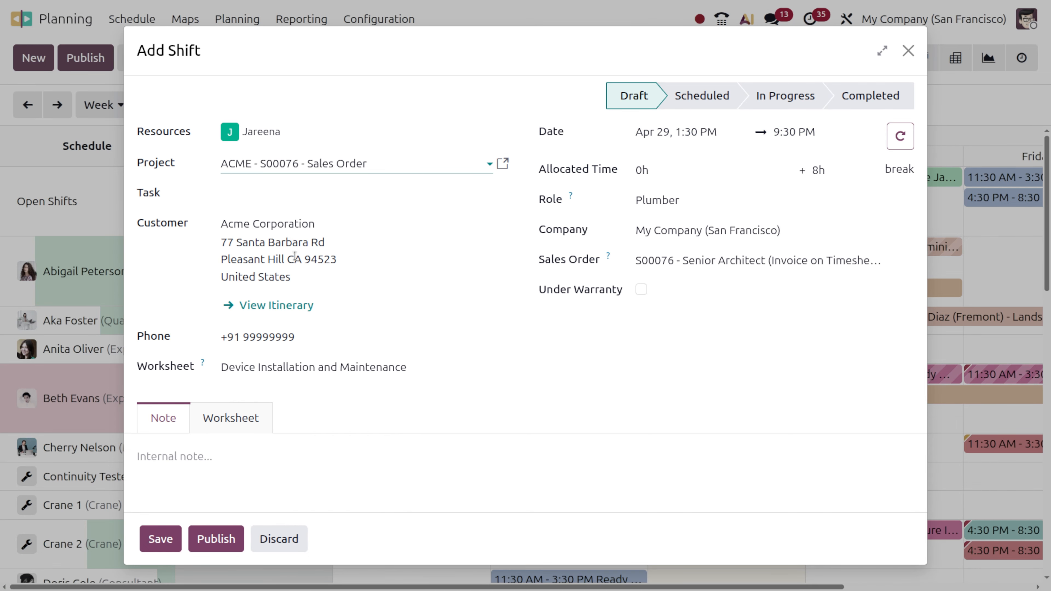
left_click(237, 203)
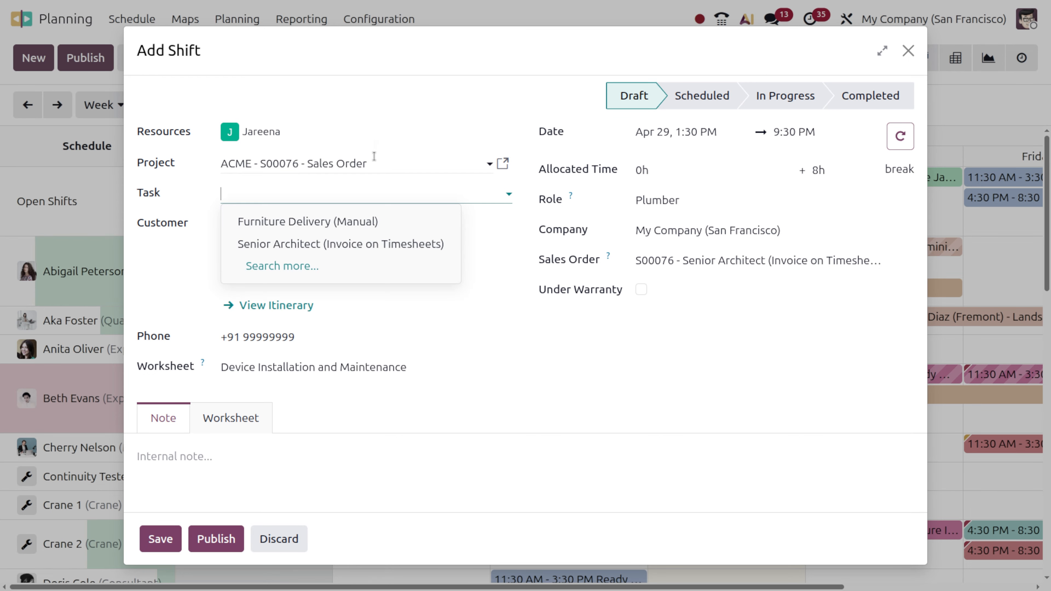
left_click(364, 165)
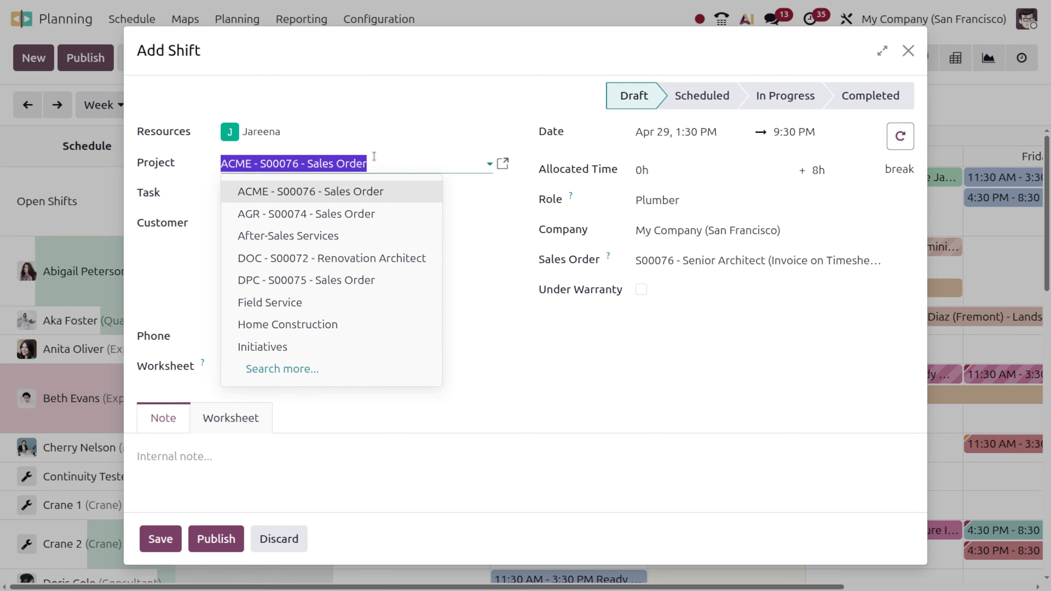
left_click(342, 304)
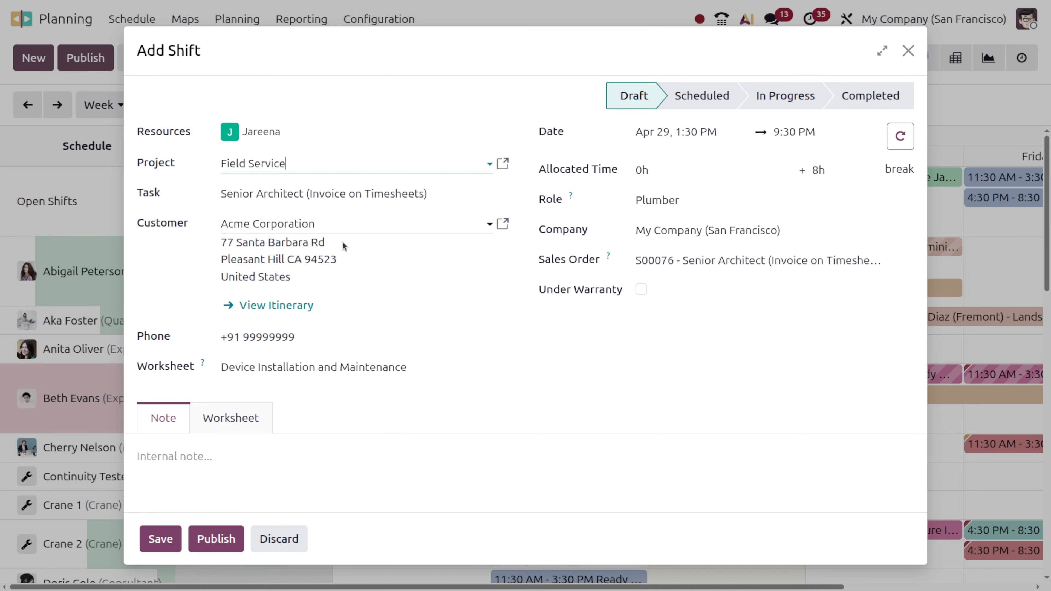
Examine the new shift's worksheet fields and the Field Service project's settings, and return to the shift.
left_click(250, 418)
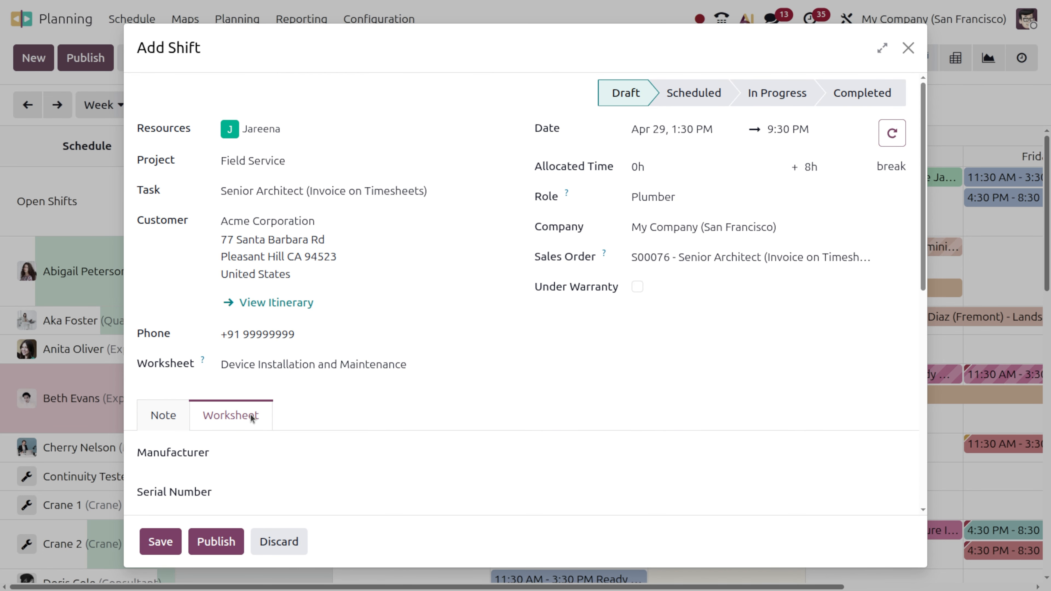
scroll(295, 451, "down", 10)
scroll(296, 453, "up", 10)
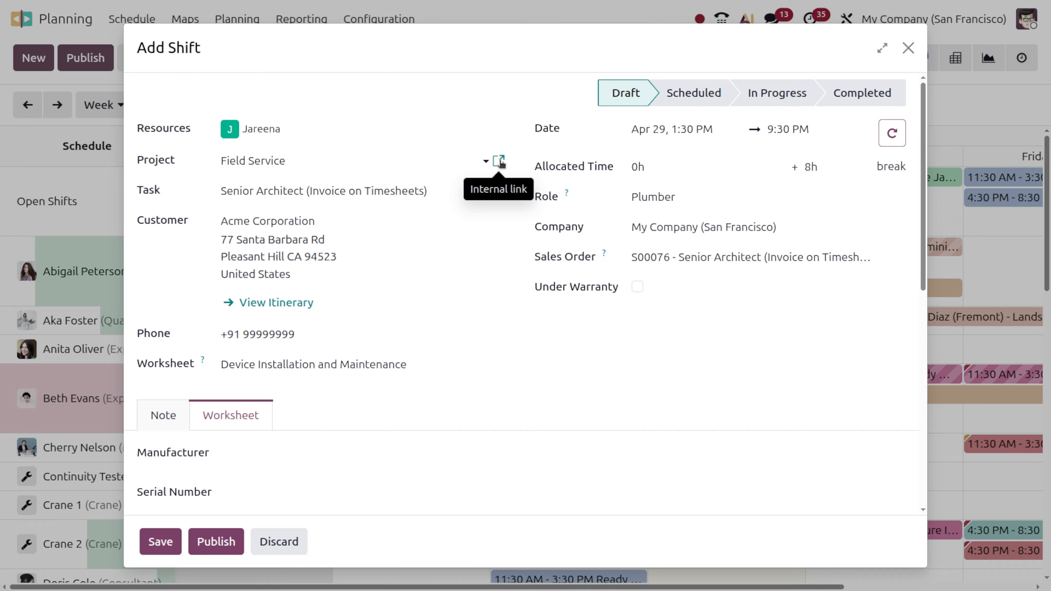
left_click(500, 162)
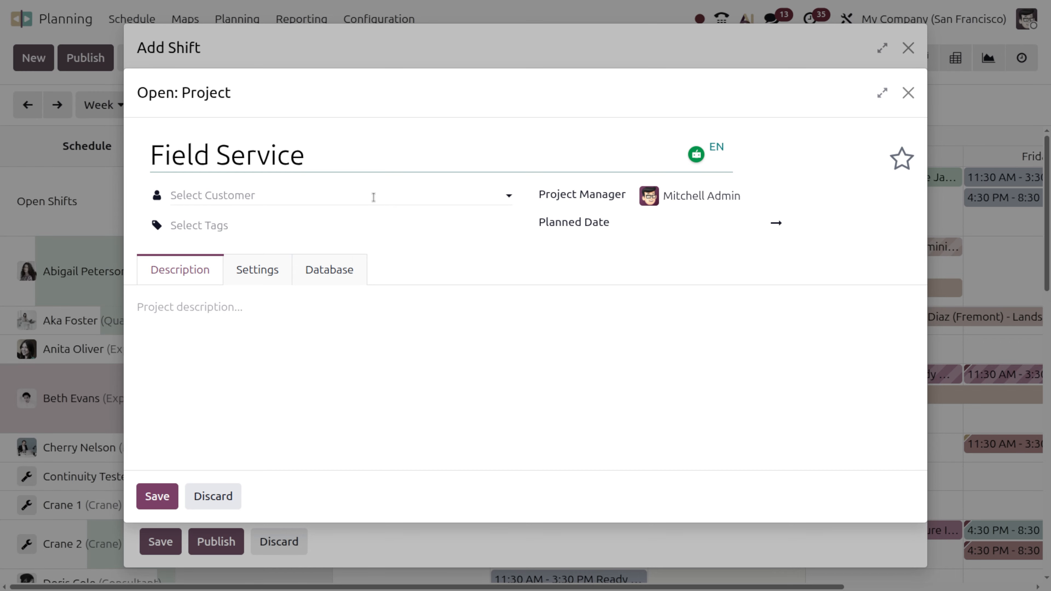
left_click(271, 268)
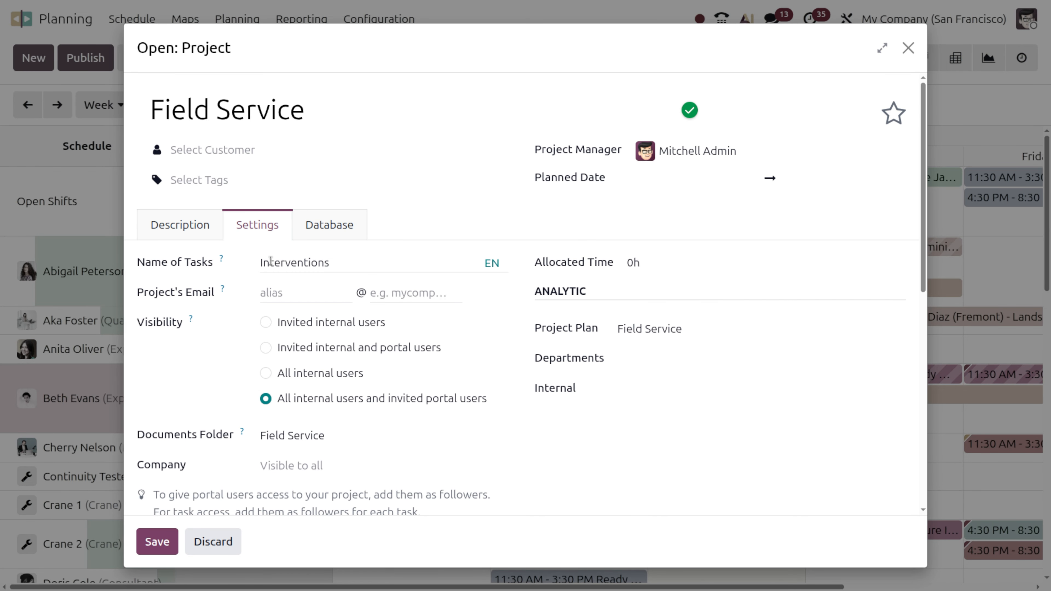
scroll(246, 452, "down", 10)
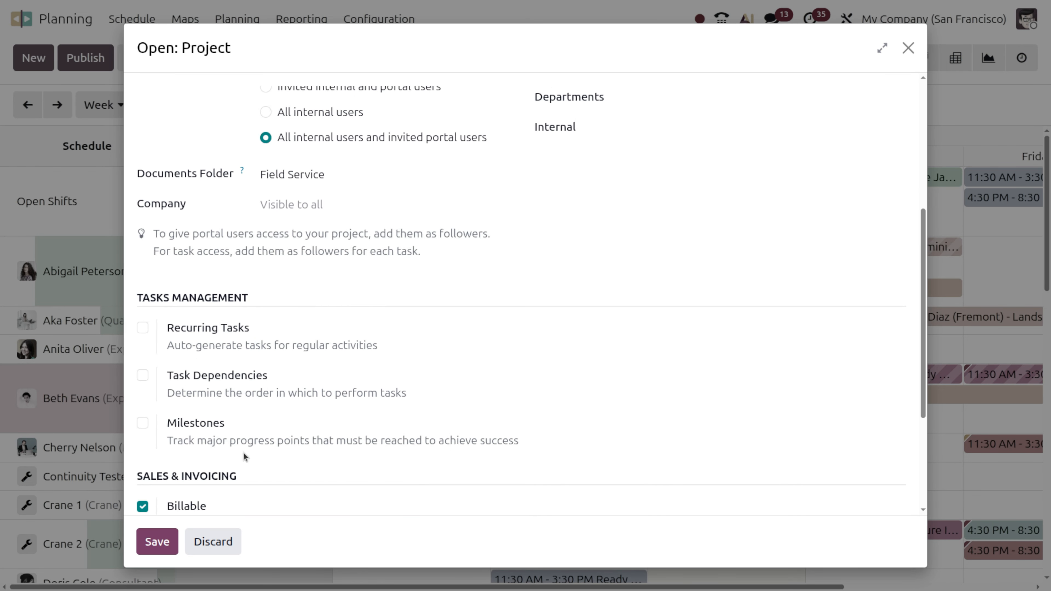
scroll(245, 457, "down", 2)
scroll(243, 455, "up", 12)
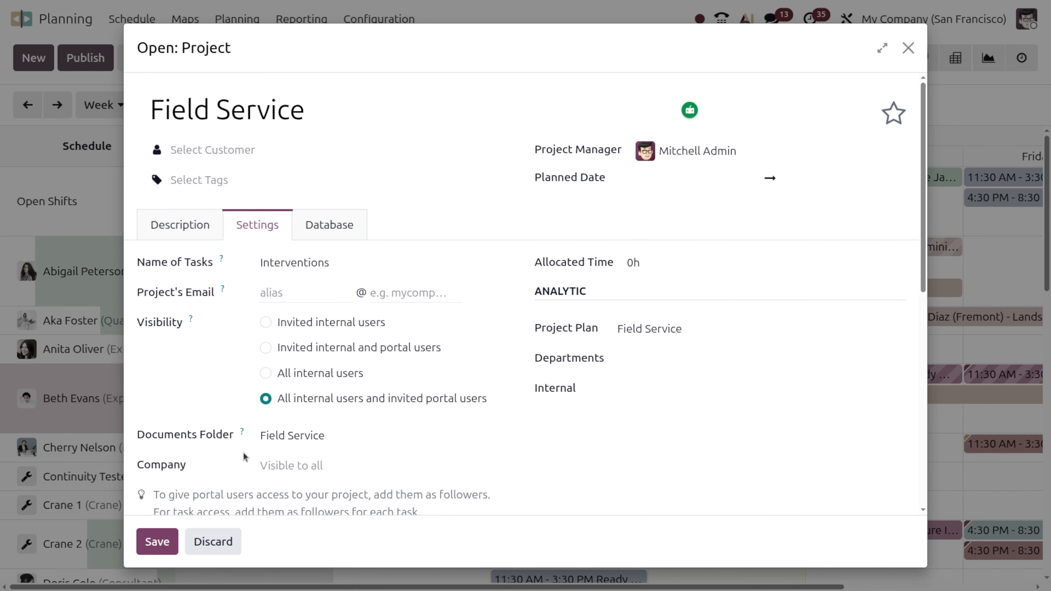
left_click(907, 47)
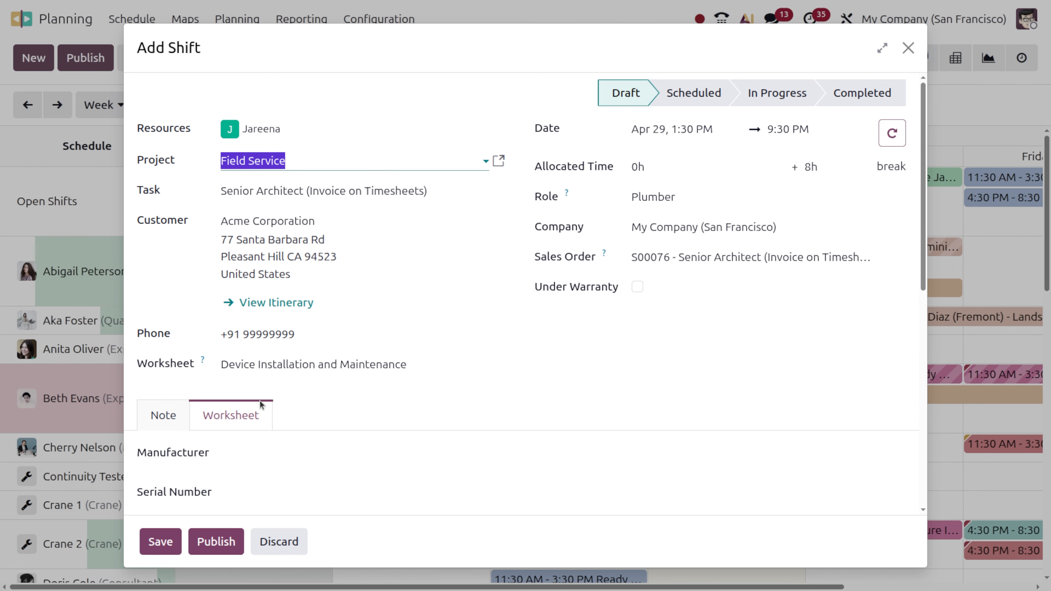
Publish the shift and locate it in the resource's row of the weekly schedule.
left_click(197, 541)
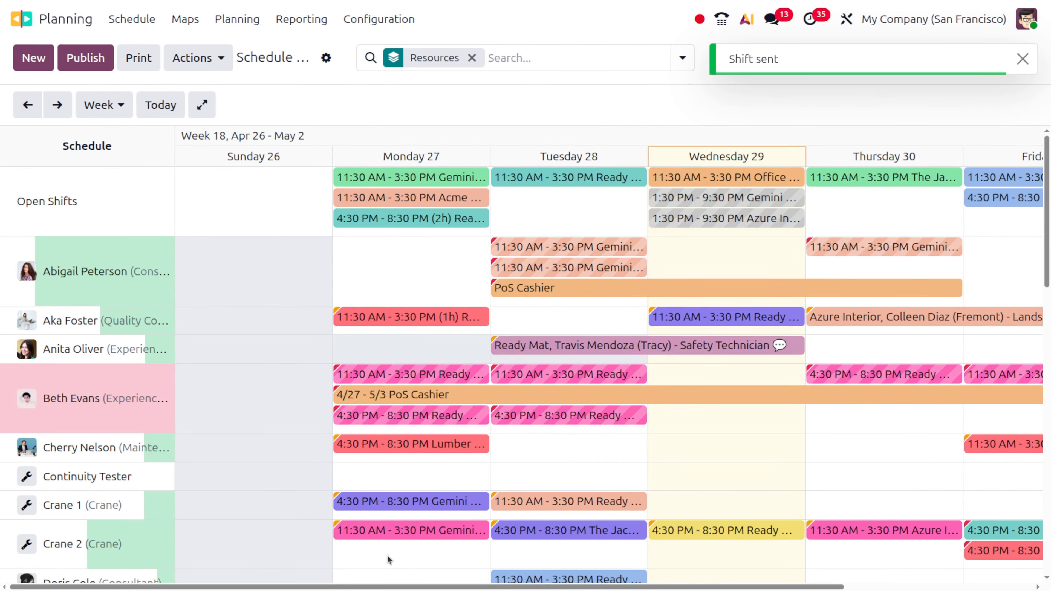
scroll(389, 559, "down", 10)
scroll(389, 559, "up", 4)
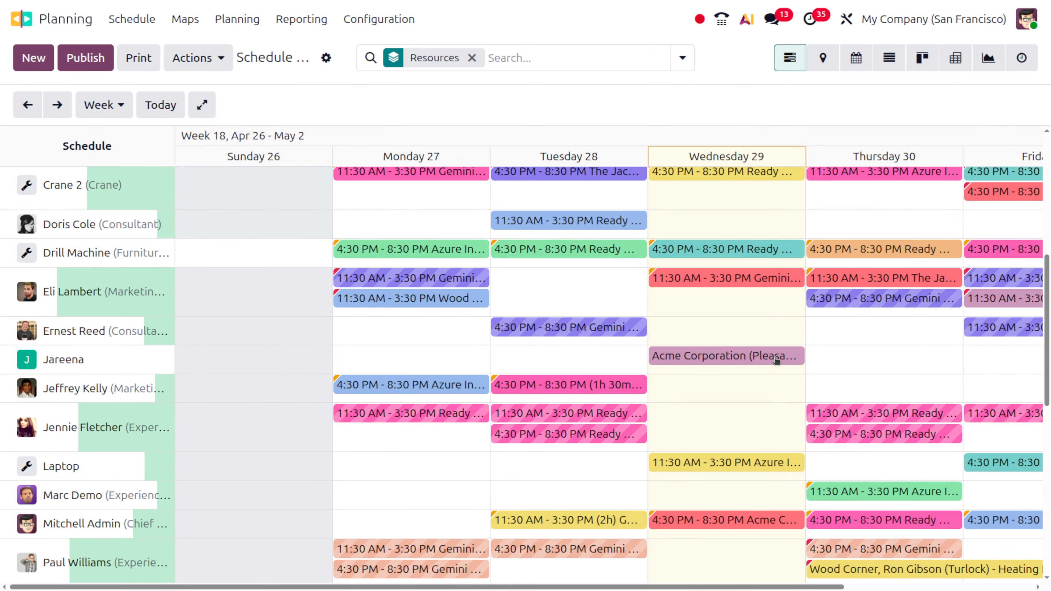
Show the schedule by project as a Kanban board and open the Acme Corporation plumber shift.
right_click(323, 166)
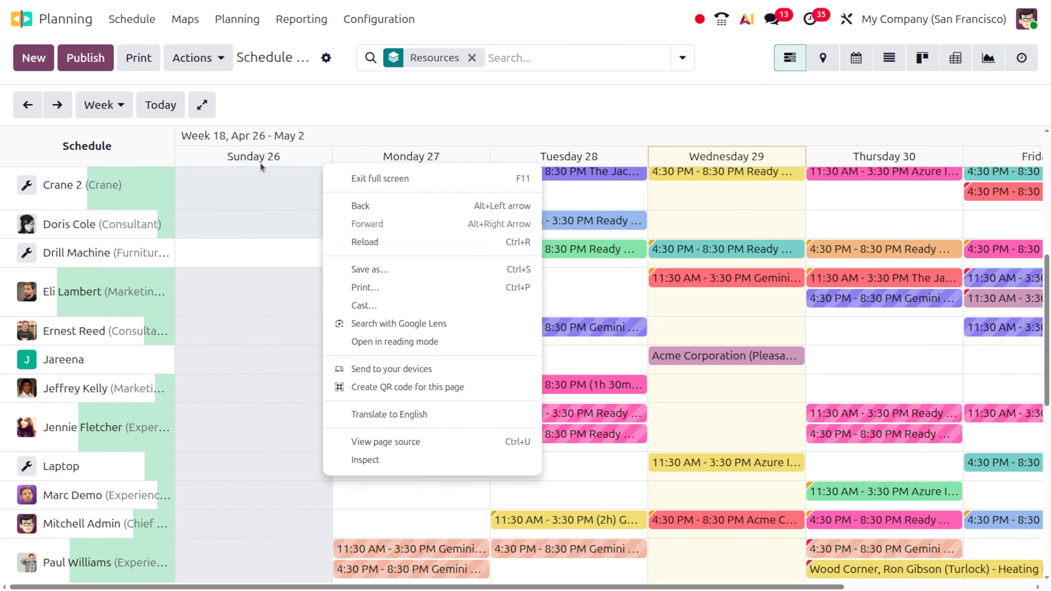
left_click(136, 32)
left_click(141, 22)
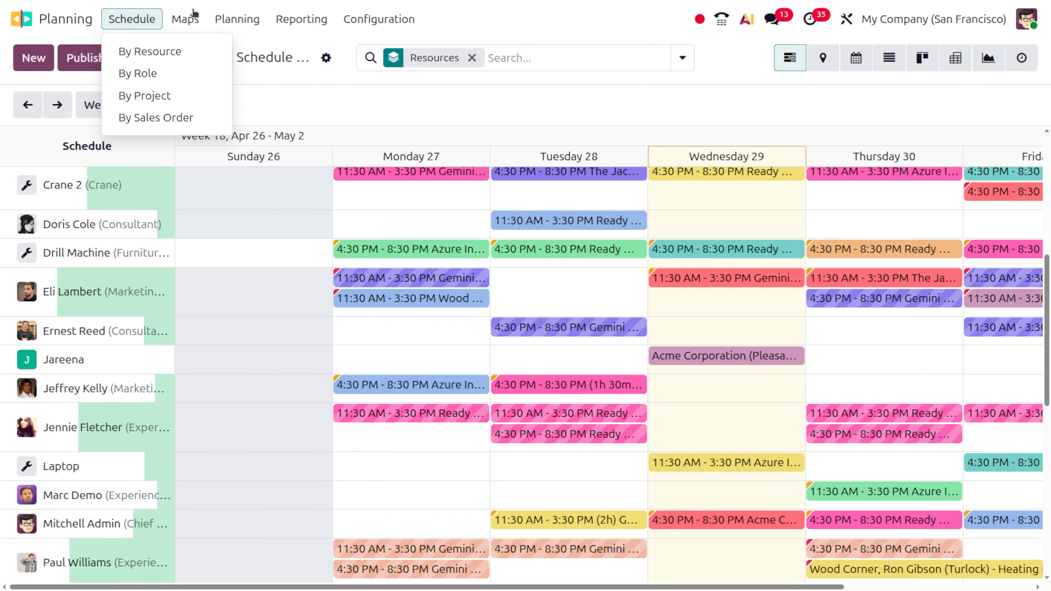
left_click(247, 21)
mouse_move(141, 24)
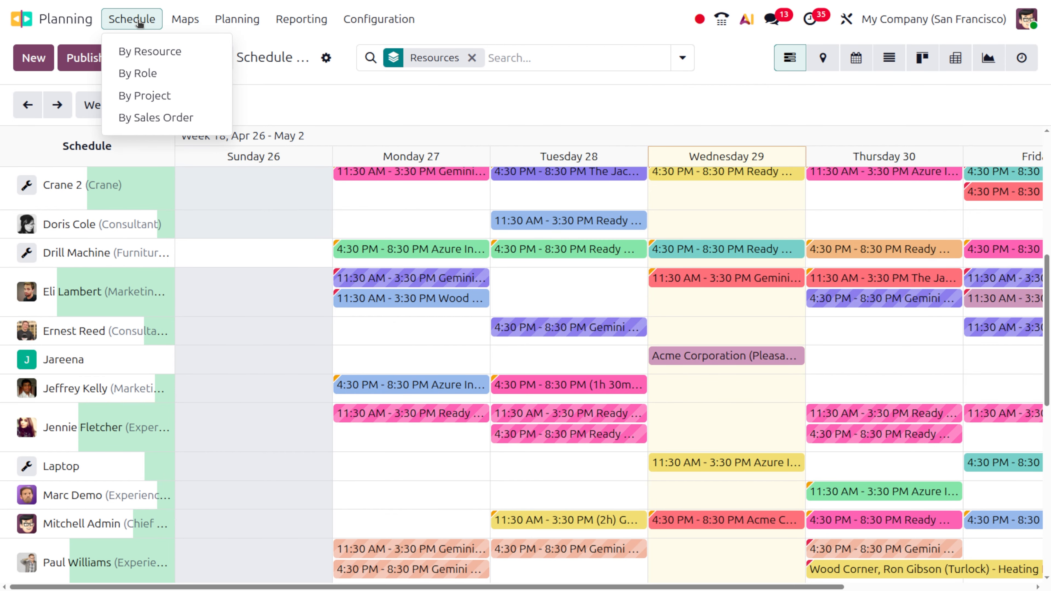
left_click(165, 95)
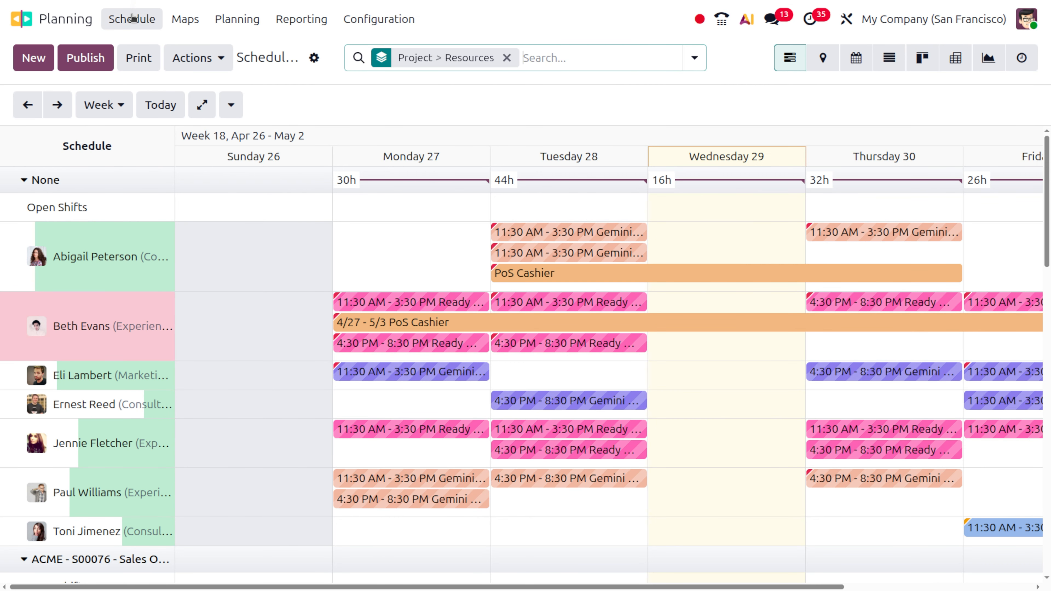
left_click(132, 19)
left_click(165, 97)
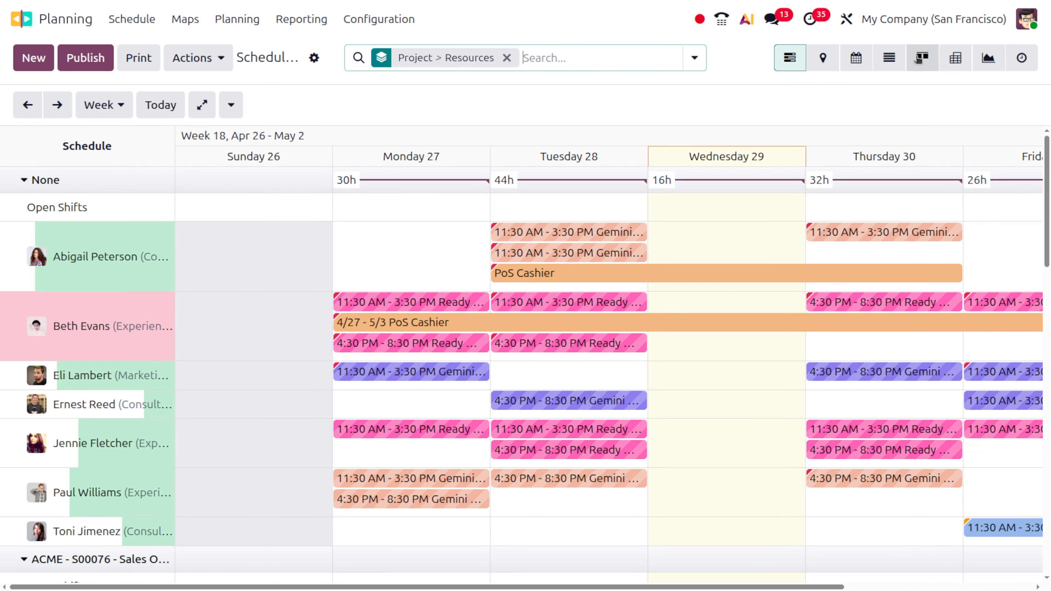
left_click(920, 59)
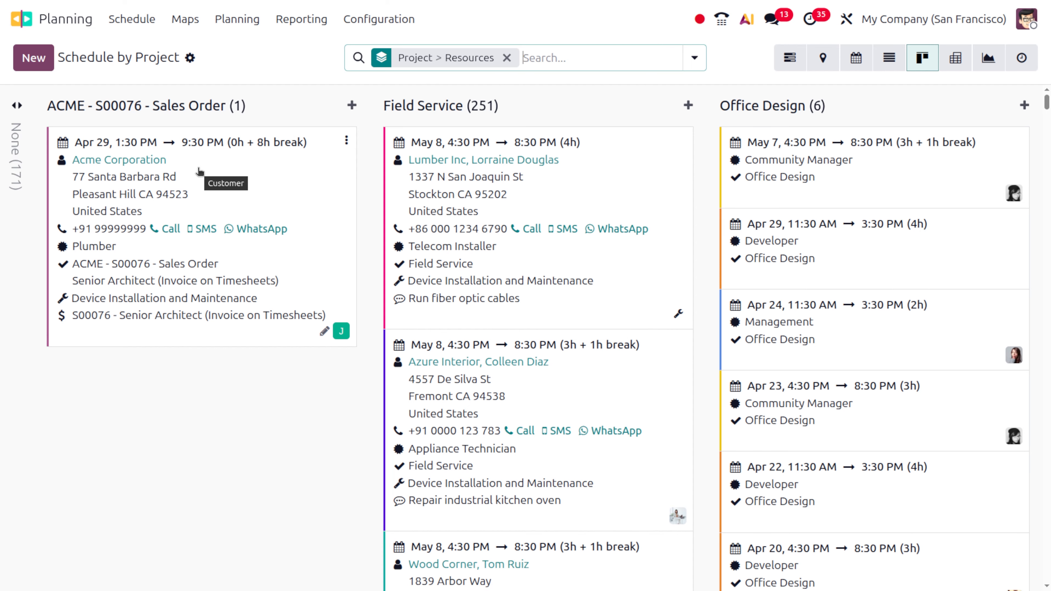
left_click(244, 202)
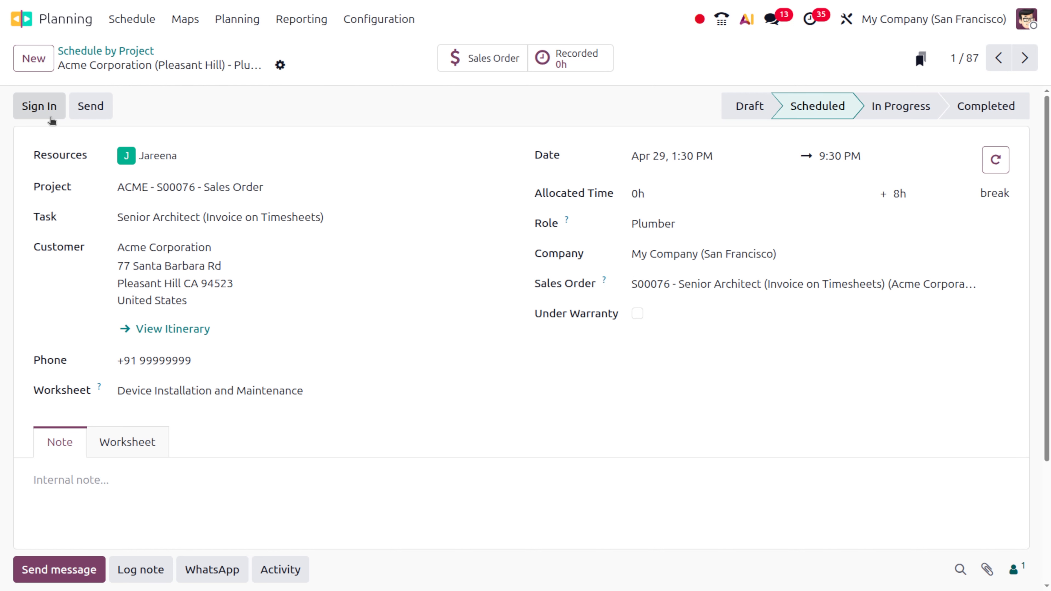
Sign in to the shift and attach floor.jpg from the Downloads folder as a photo.
left_click(39, 106)
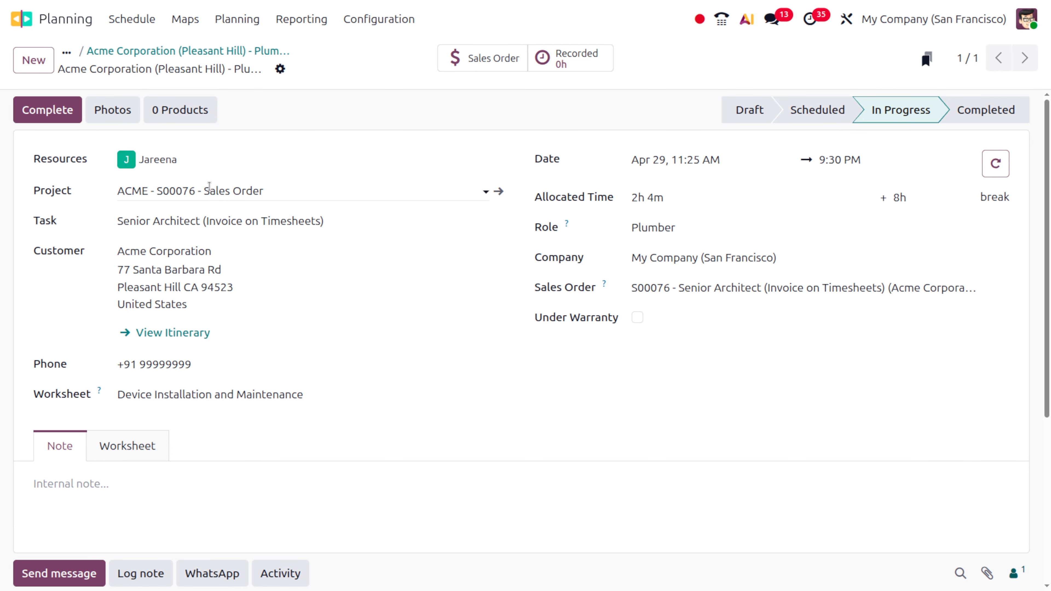
left_click(117, 111)
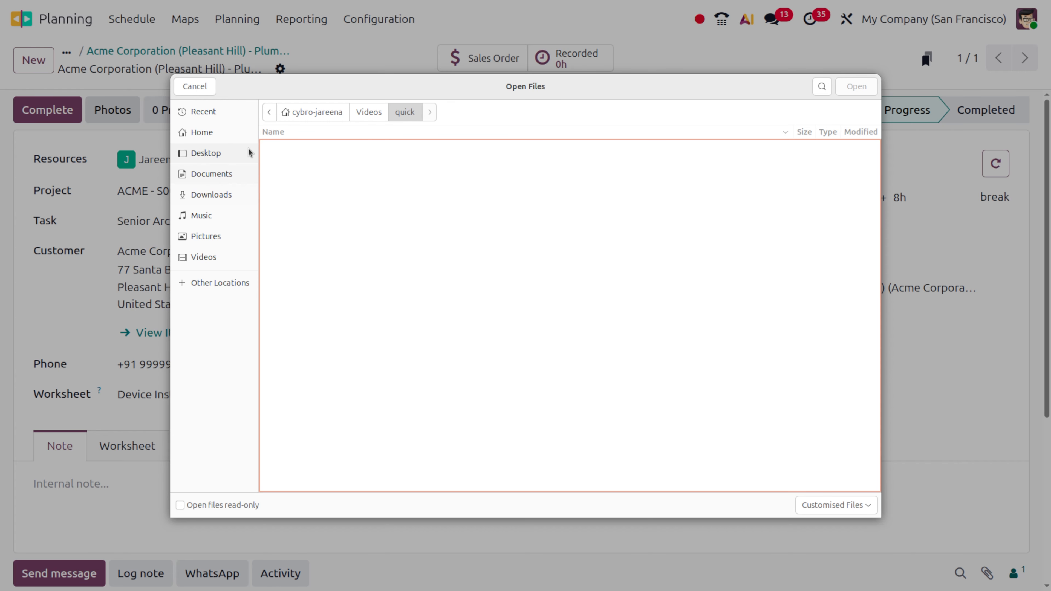
left_click(233, 198)
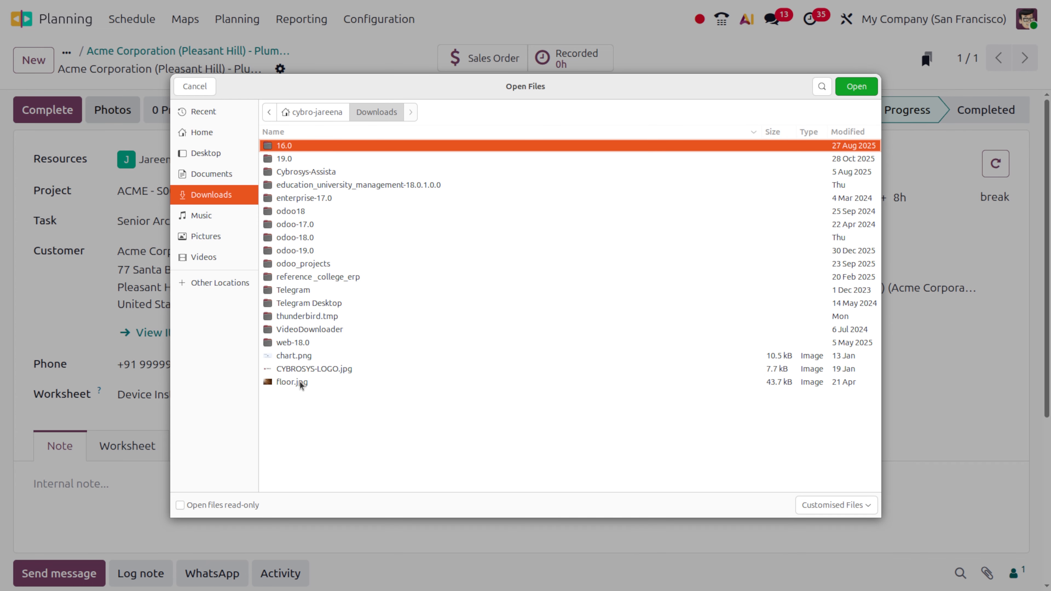
left_click(300, 384)
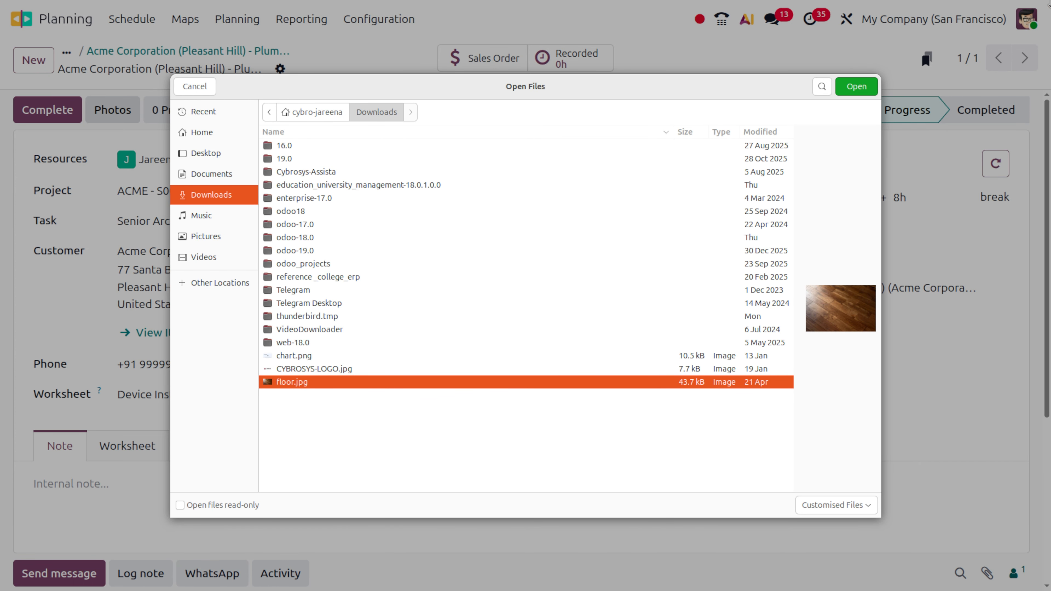
left_click(857, 87)
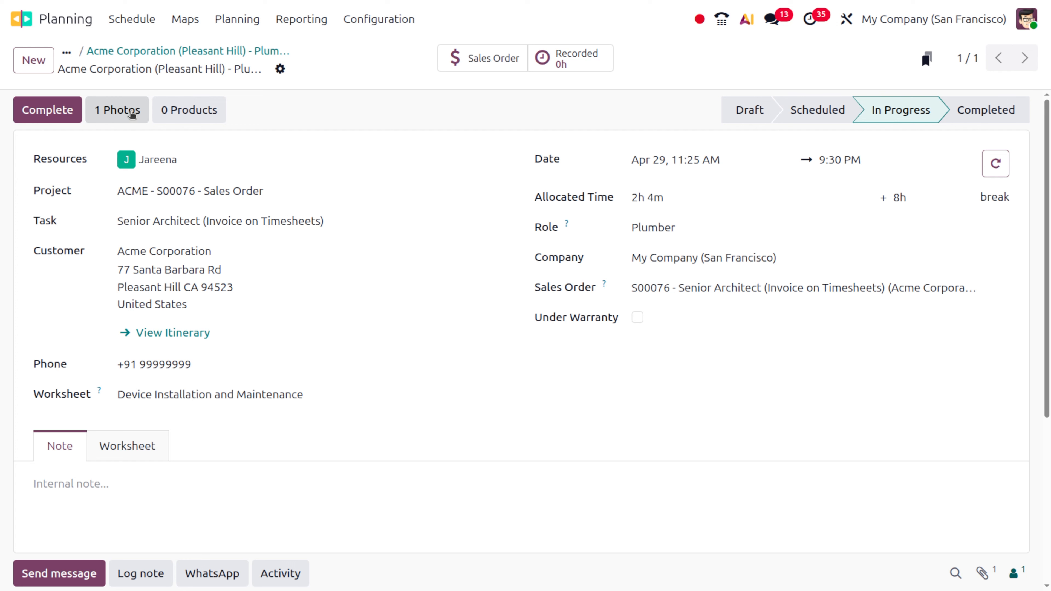
Choose a contact as the manufacturer in the shift's worksheet.
left_click(118, 459)
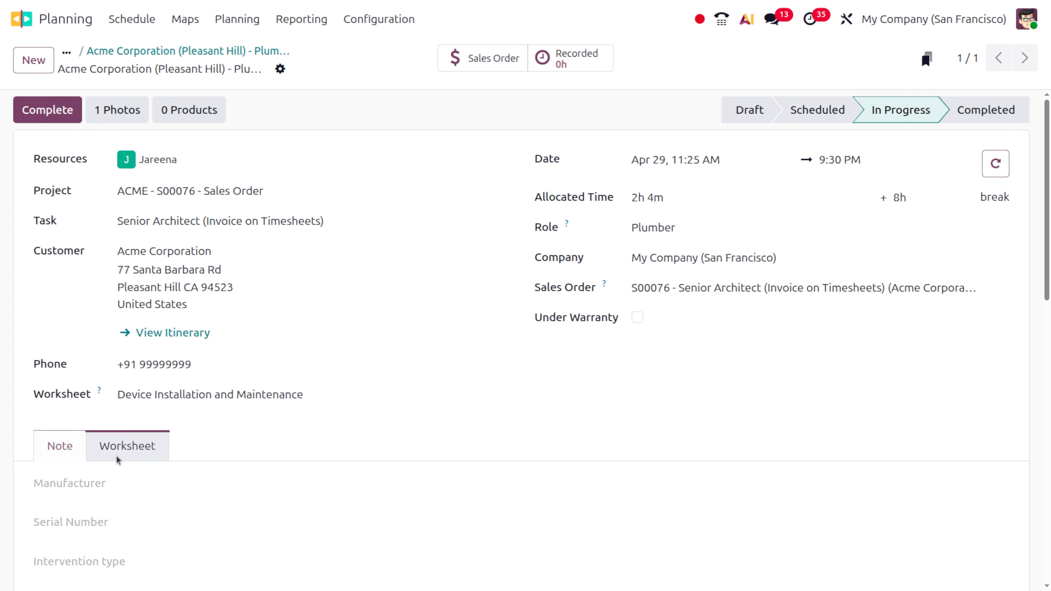
left_click(215, 486)
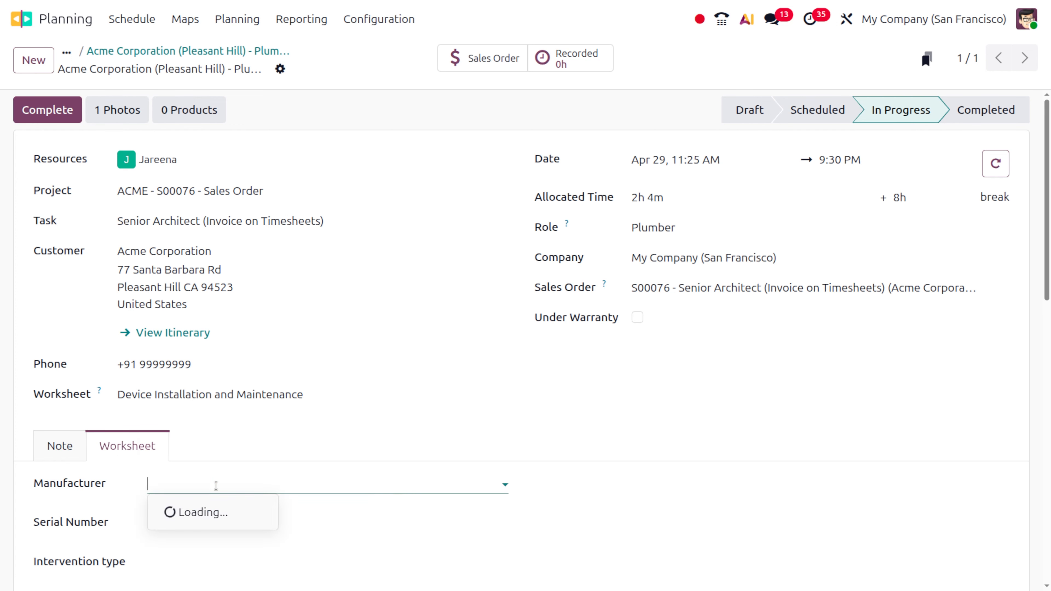
left_click(239, 285)
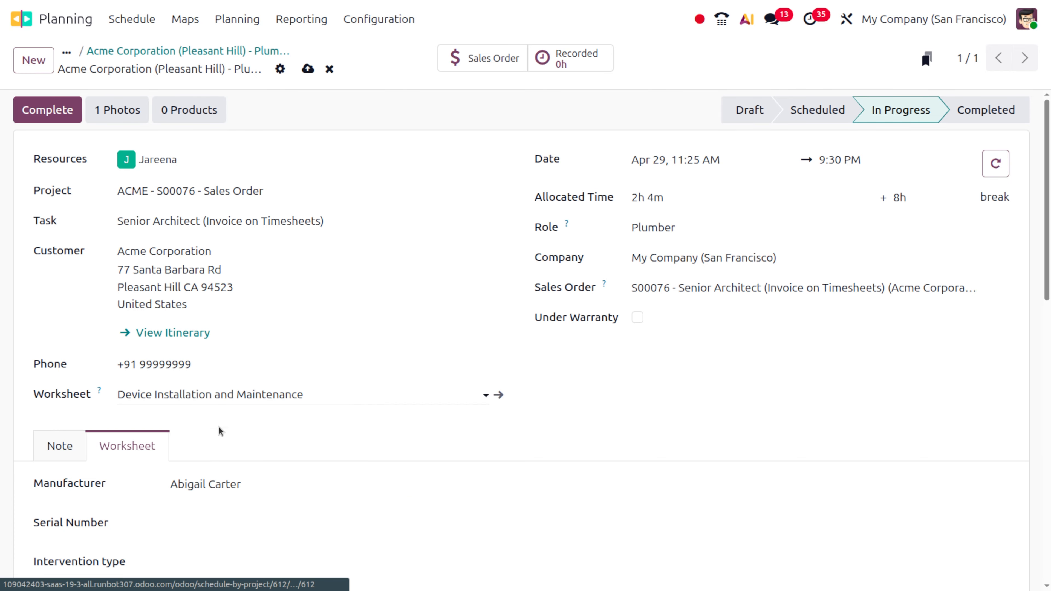
Enter serial number 1234 in the shift's worksheet and set the intervention type to First installation.
left_click(214, 524)
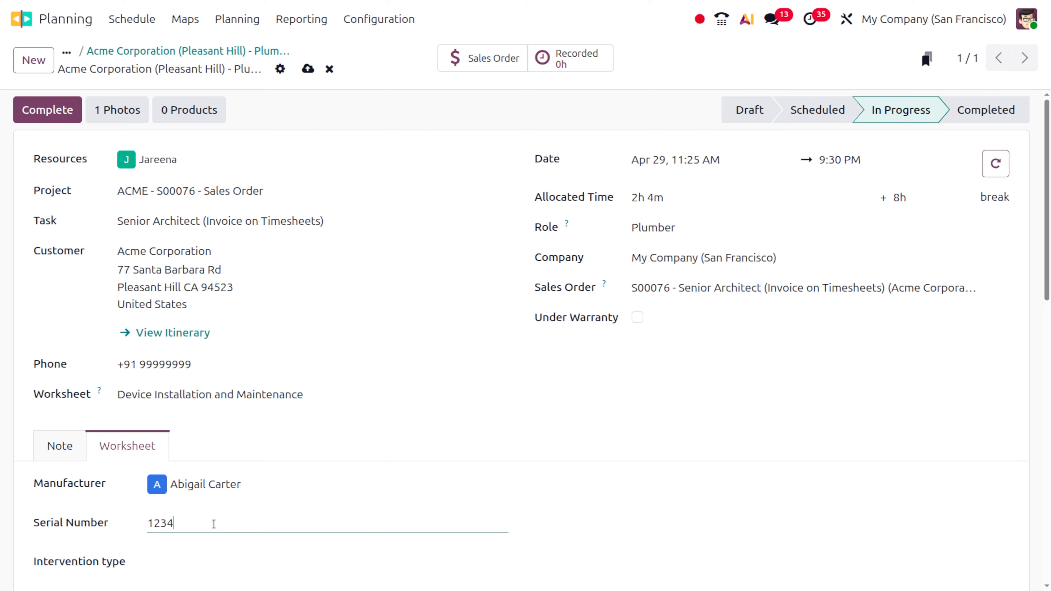
scroll(217, 503, "down", 2)
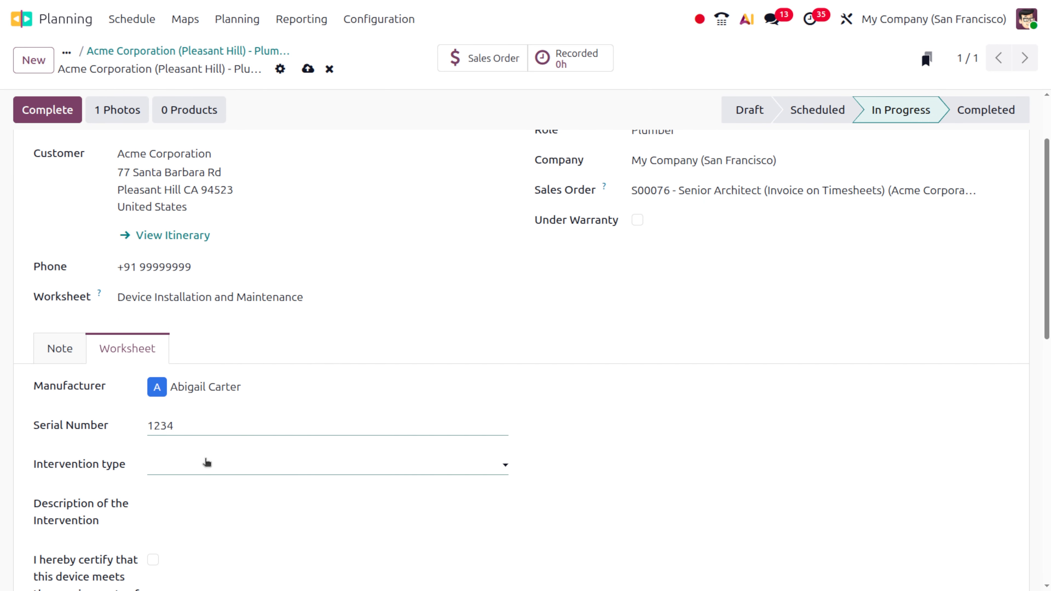
left_click(208, 460)
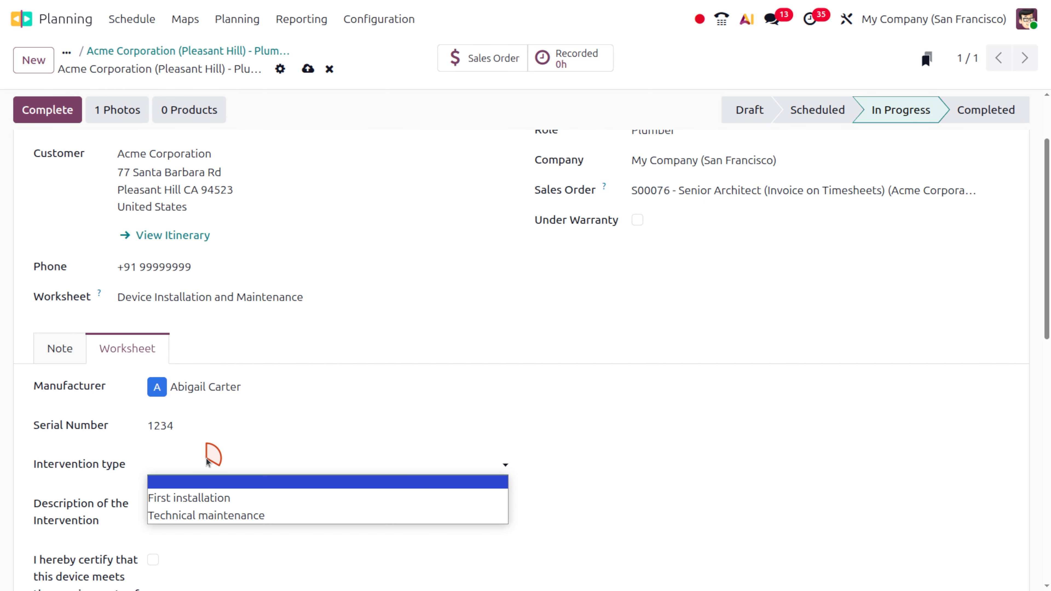
left_click(213, 496)
Certify on the worksheet that the device meets the testing requirements and set the worksheet date to 04/29/2026.
scroll(344, 472, "down", 3)
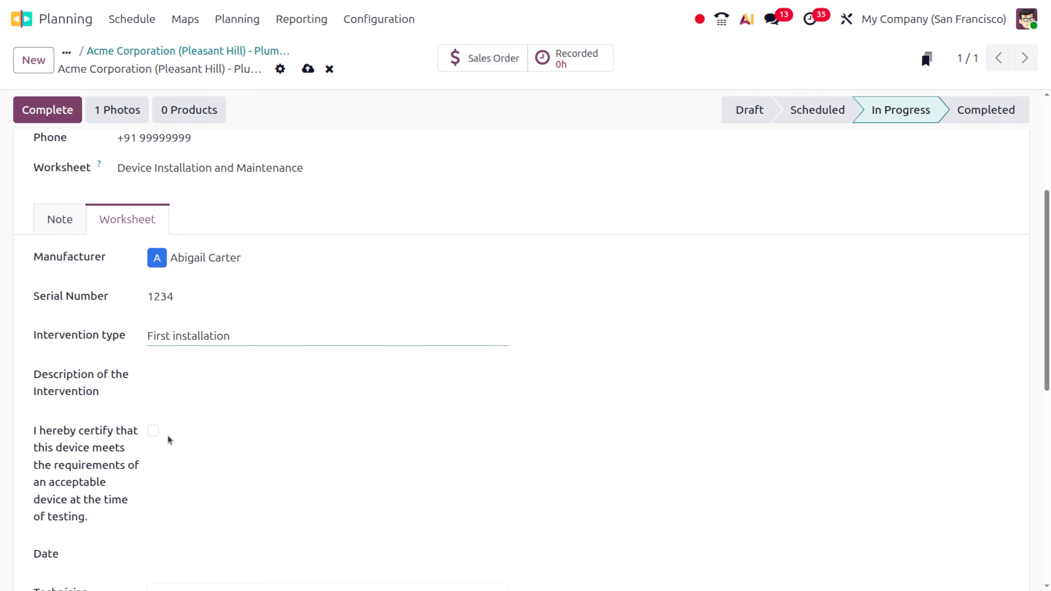
left_click(153, 431)
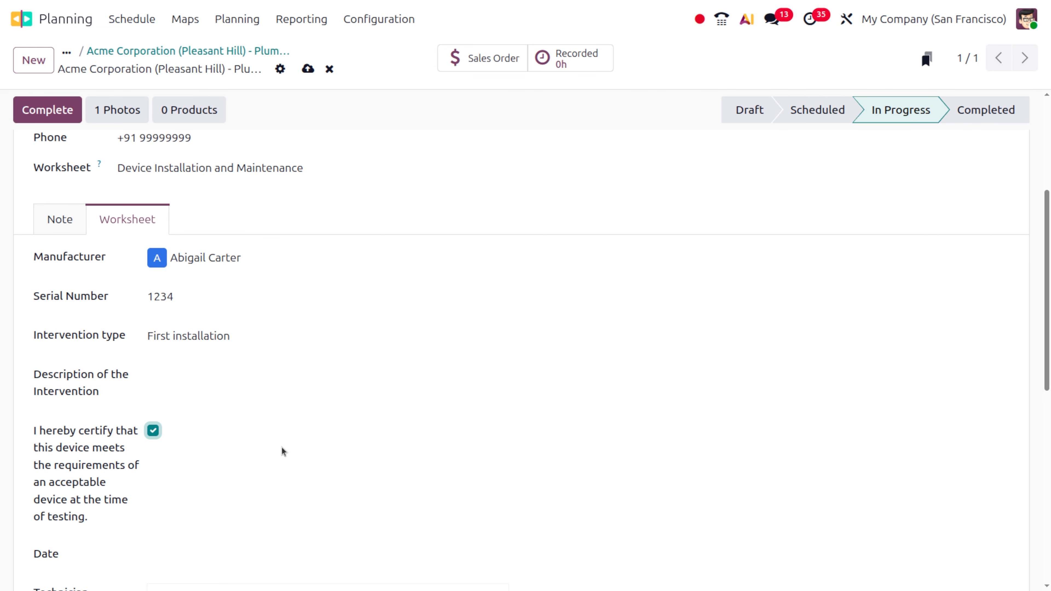
scroll(283, 452, "down", 3)
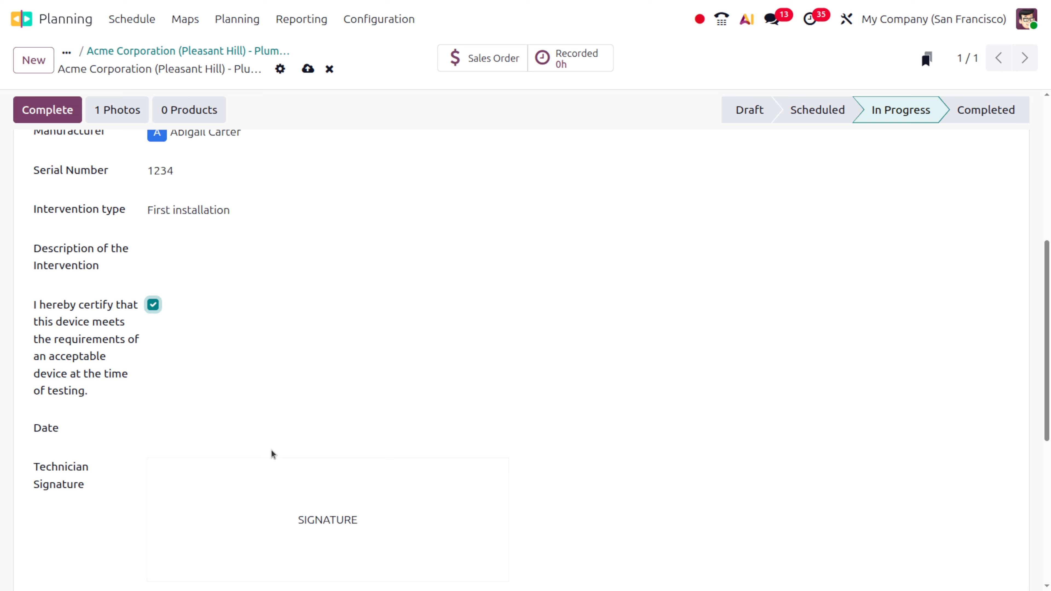
left_click(170, 426)
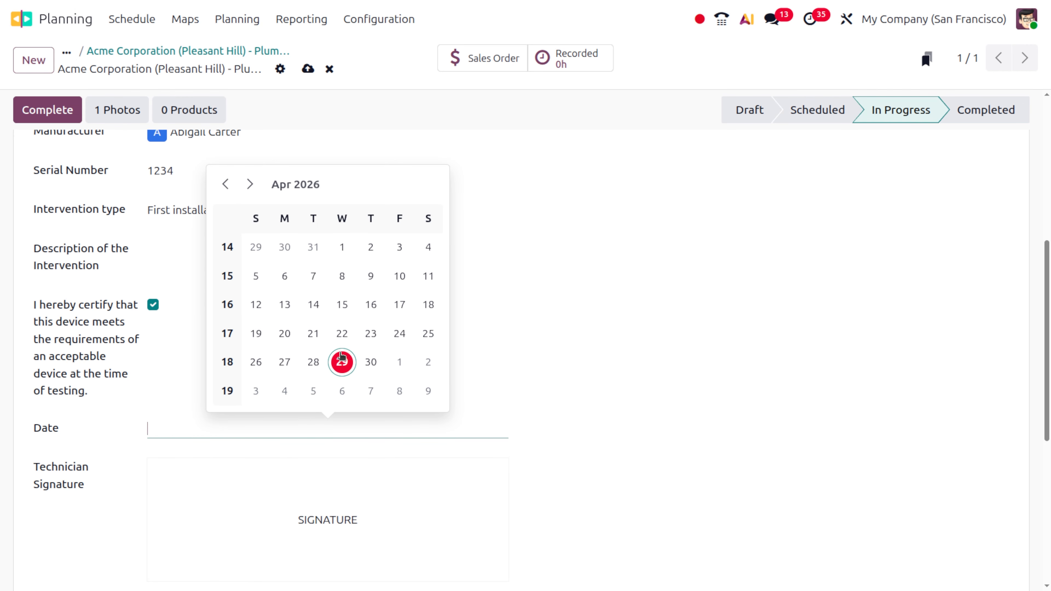
left_click(342, 362)
Save the shift and sign the worksheet's Technician Signature field with an adopted hand-drawn signature.
left_click(222, 486)
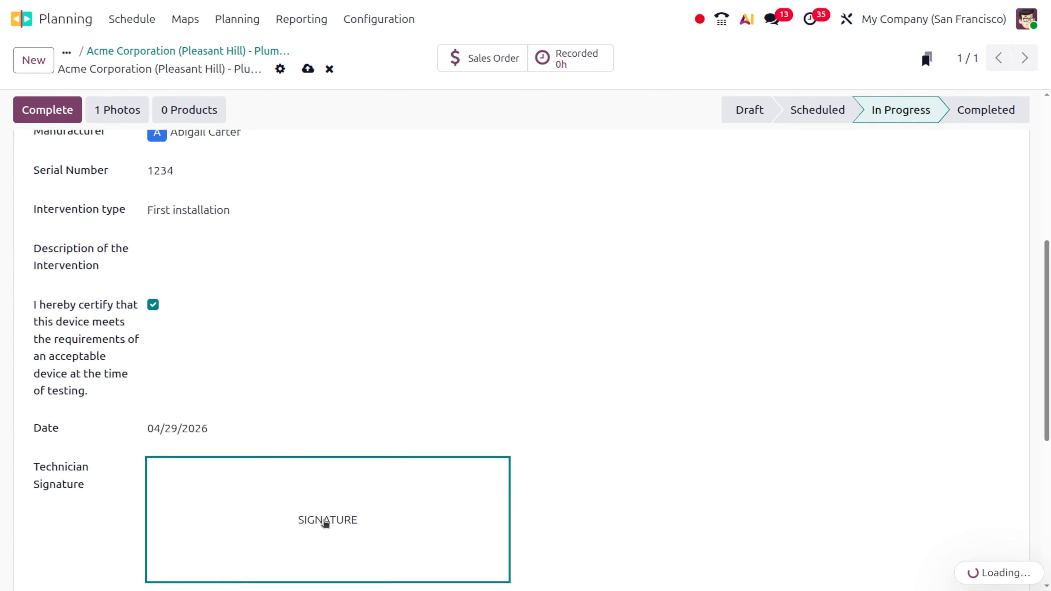
scroll(253, 501, "down", 5)
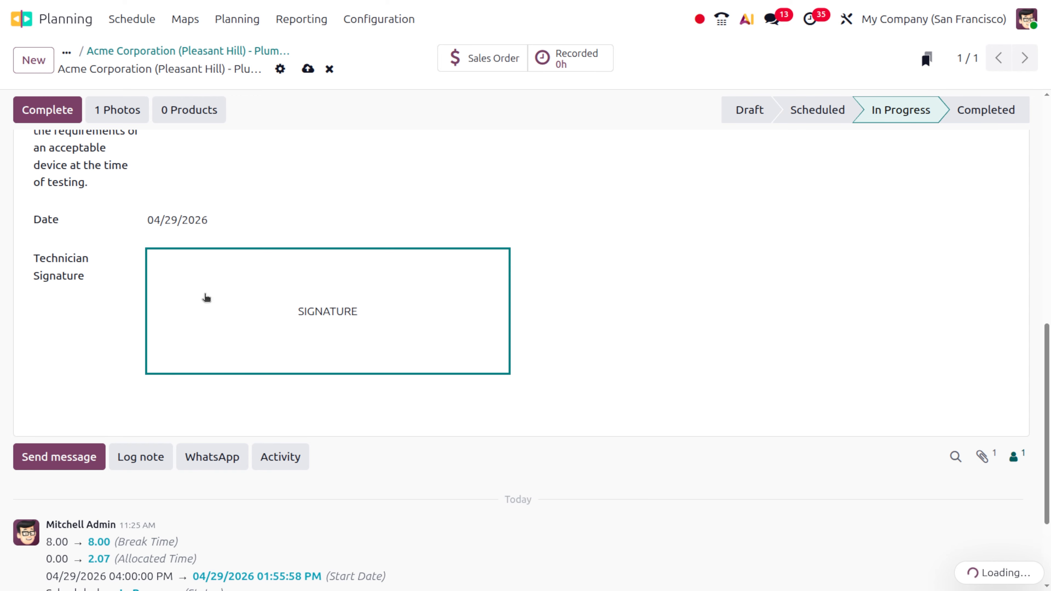
left_click(306, 69)
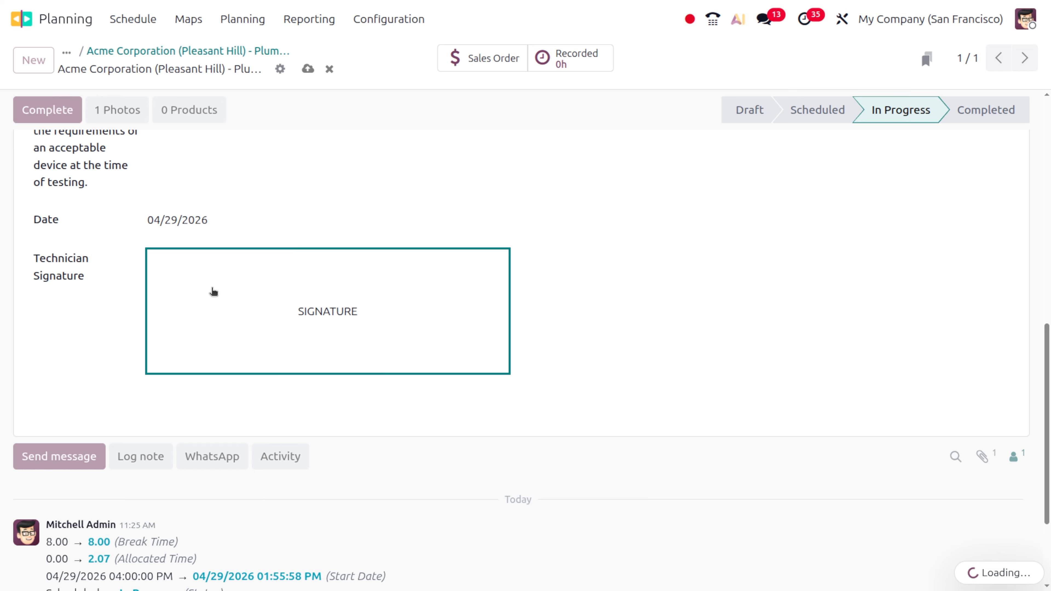
left_click(214, 291)
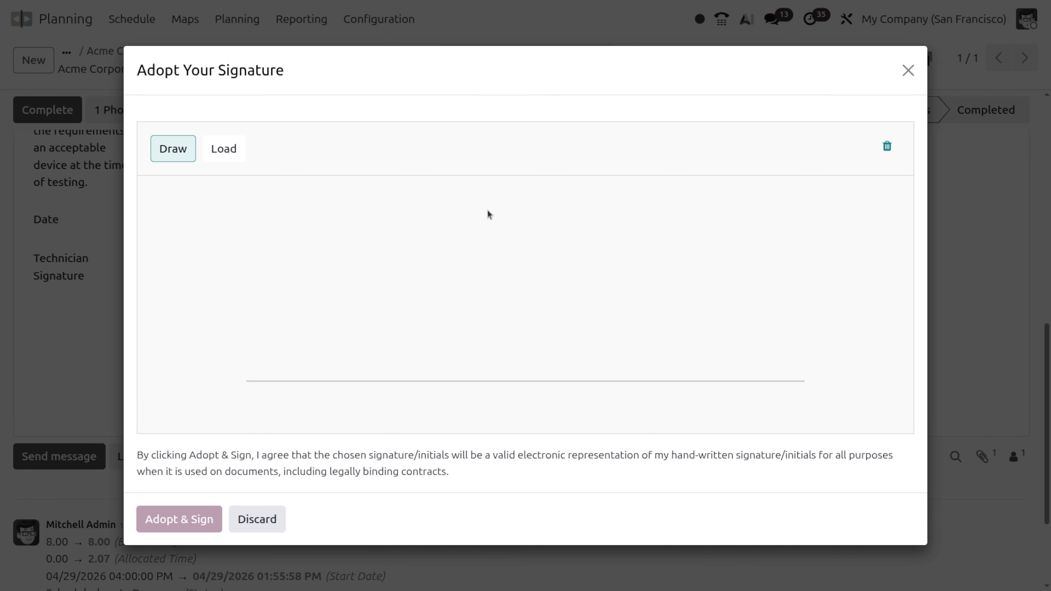
left_click(234, 151)
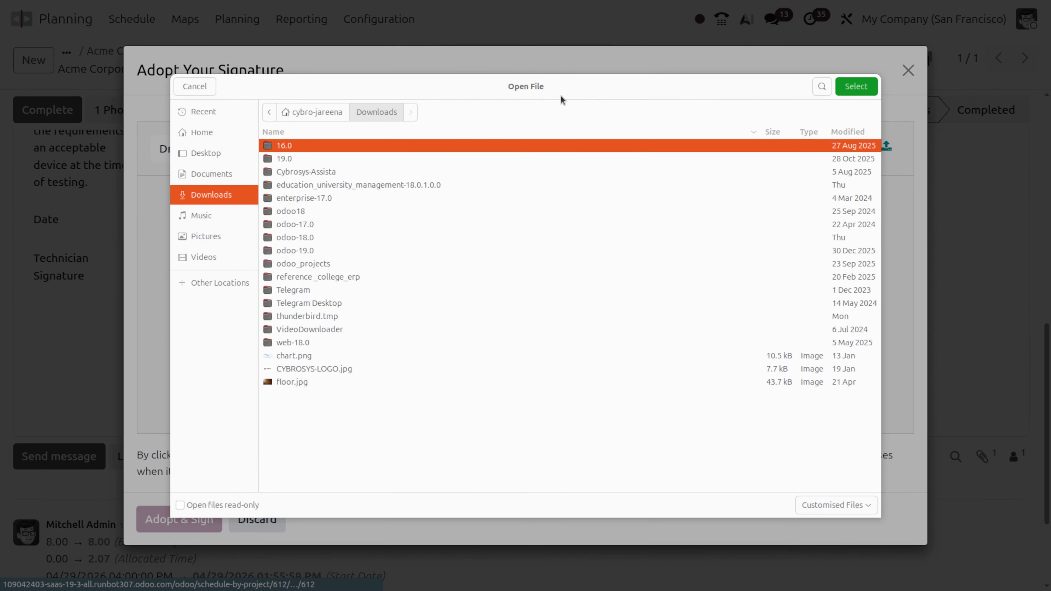
left_click(190, 91)
left_click(174, 150)
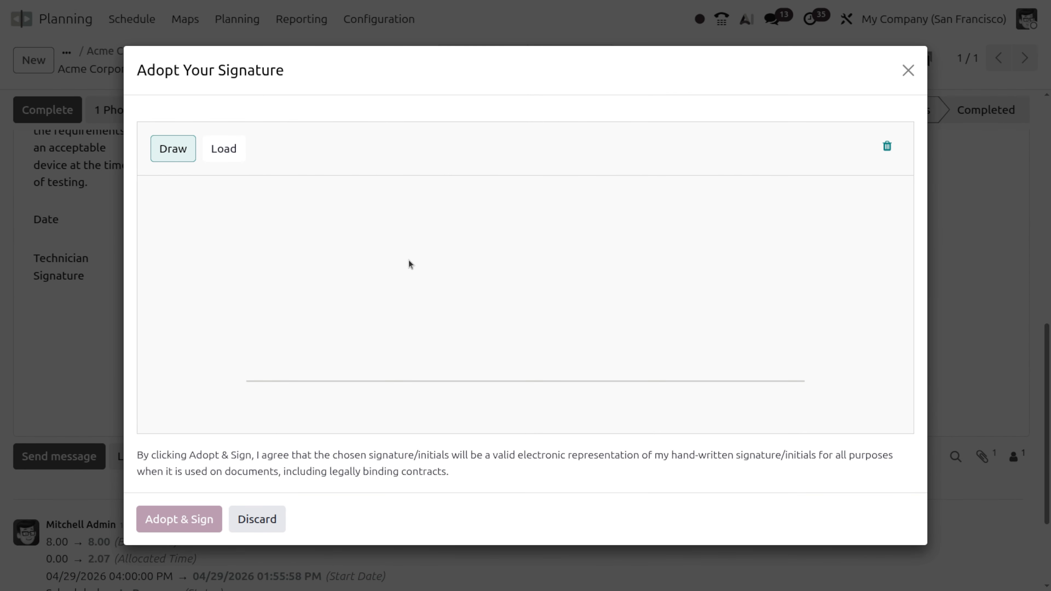
mouse_move(504, 277)
left_mouse_down()
mouse_move(526, 274)
mouse_move(447, 326)
left_mouse_up()
left_click_drag(521, 306, 563, 289)
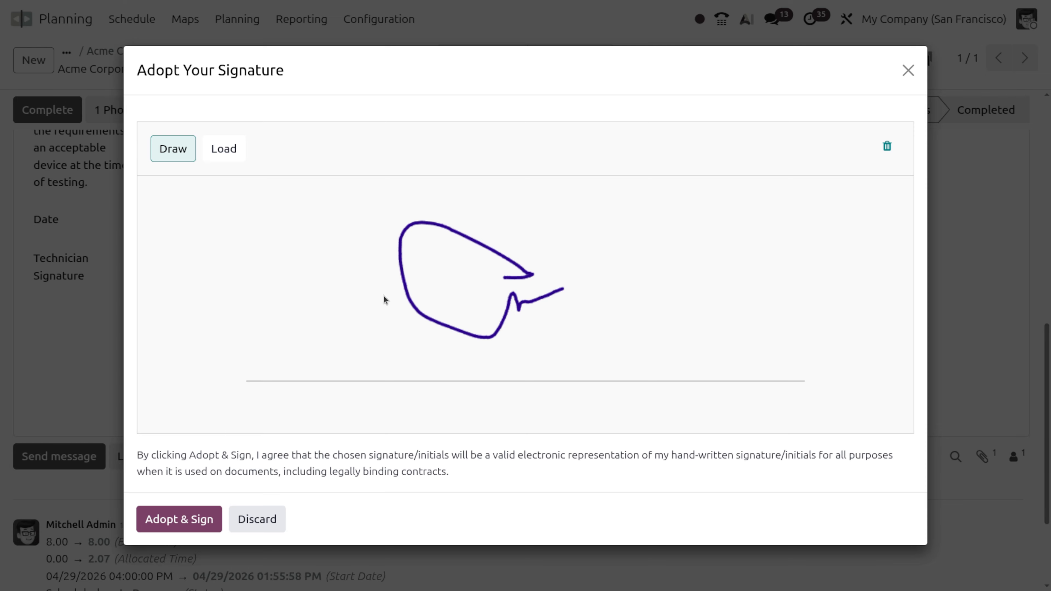
left_click(175, 522)
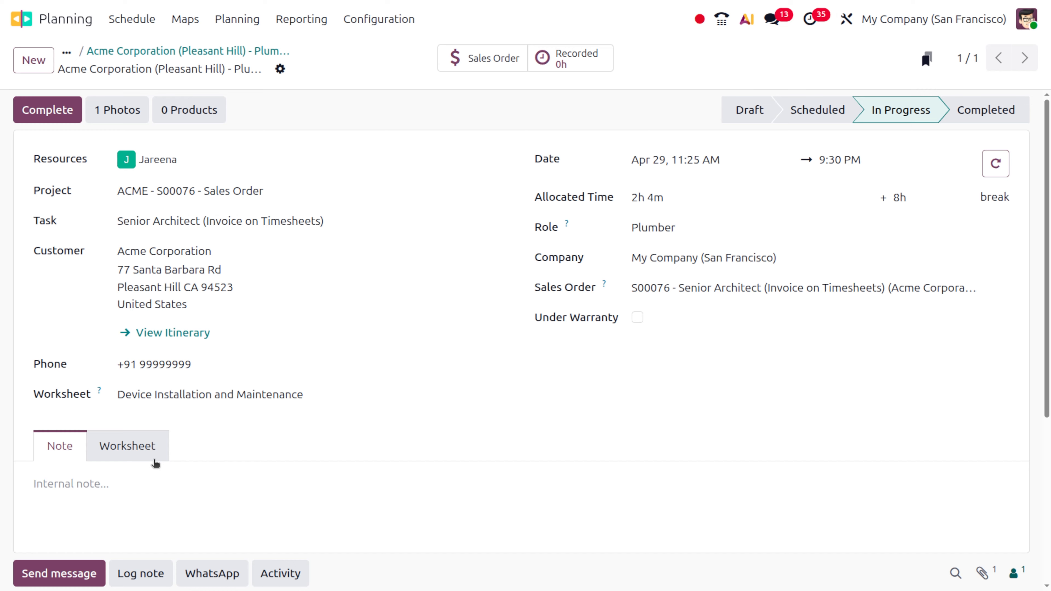
Check the signed worksheet, add one unit each of Whiteboard Pen, Bolt and Screw to the shift's products, and return to the shift.
left_click(143, 452)
scroll(387, 465, "down", 10)
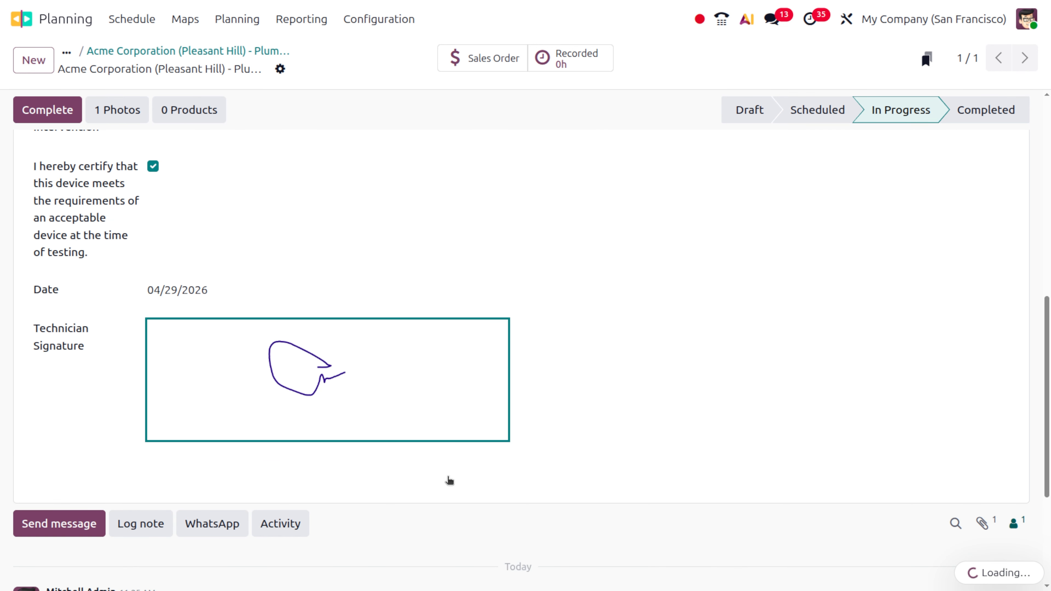
scroll(449, 481, "up", 10)
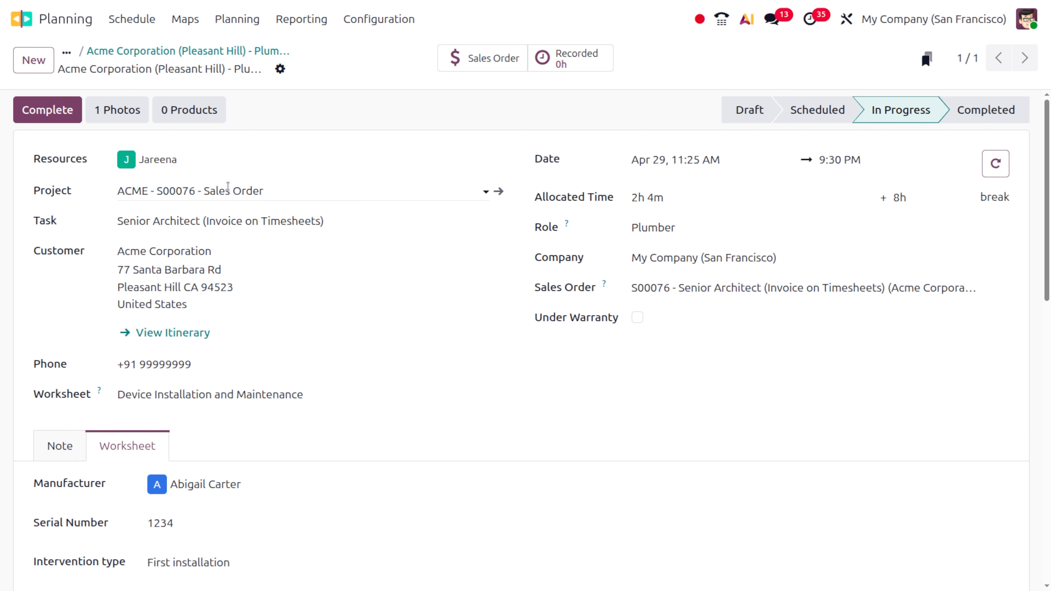
left_click(189, 110)
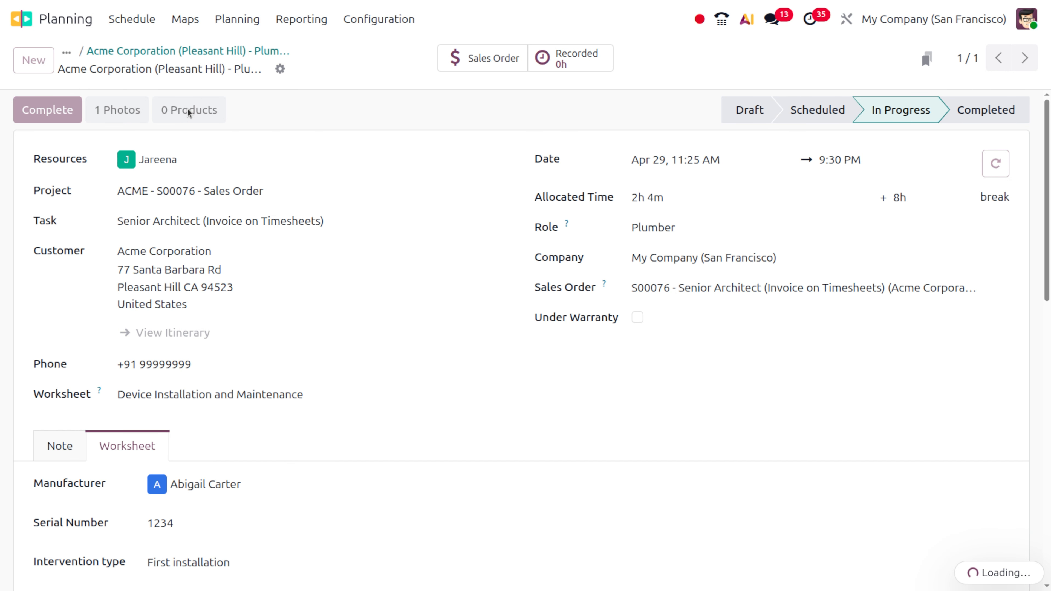
left_click(574, 185)
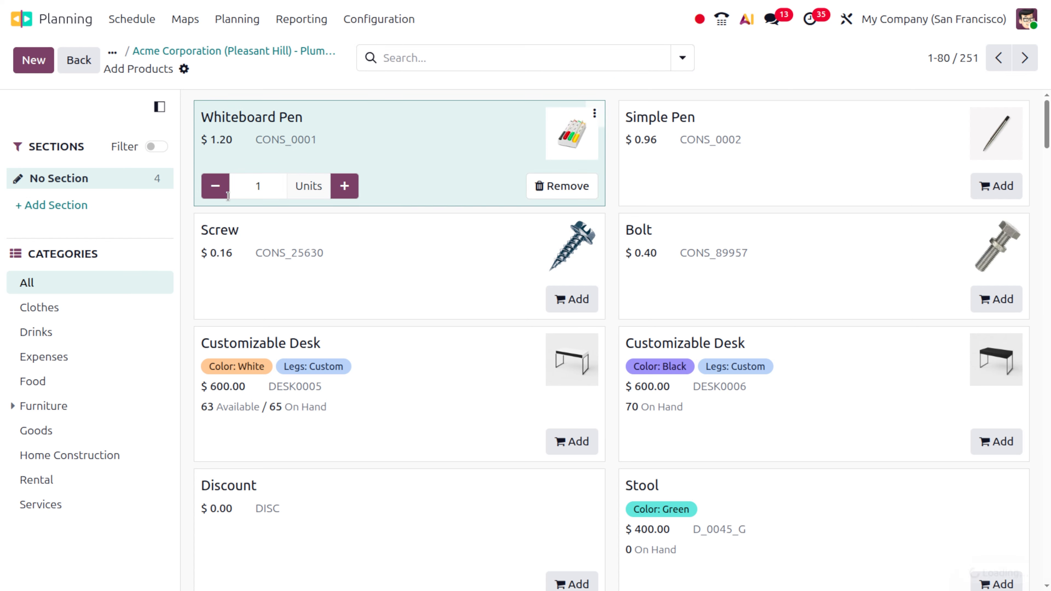
left_click(1001, 298)
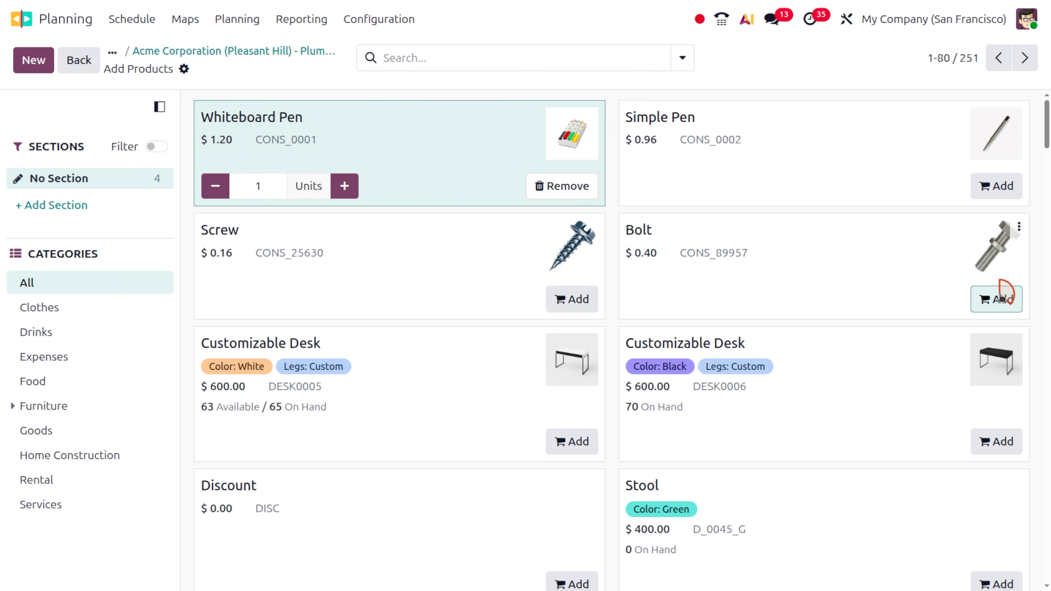
left_click(571, 299)
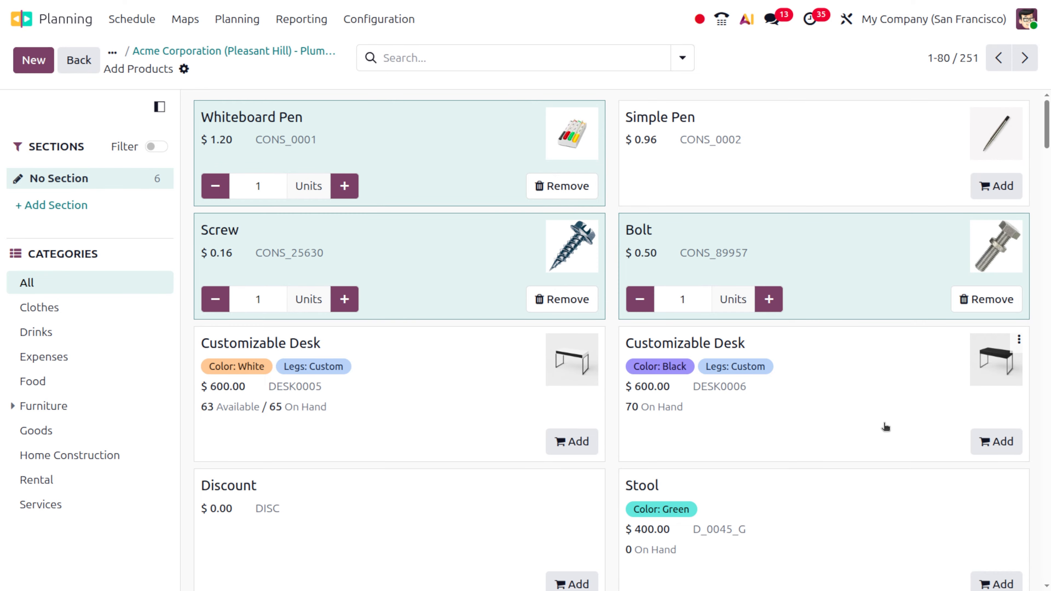
left_click(198, 51)
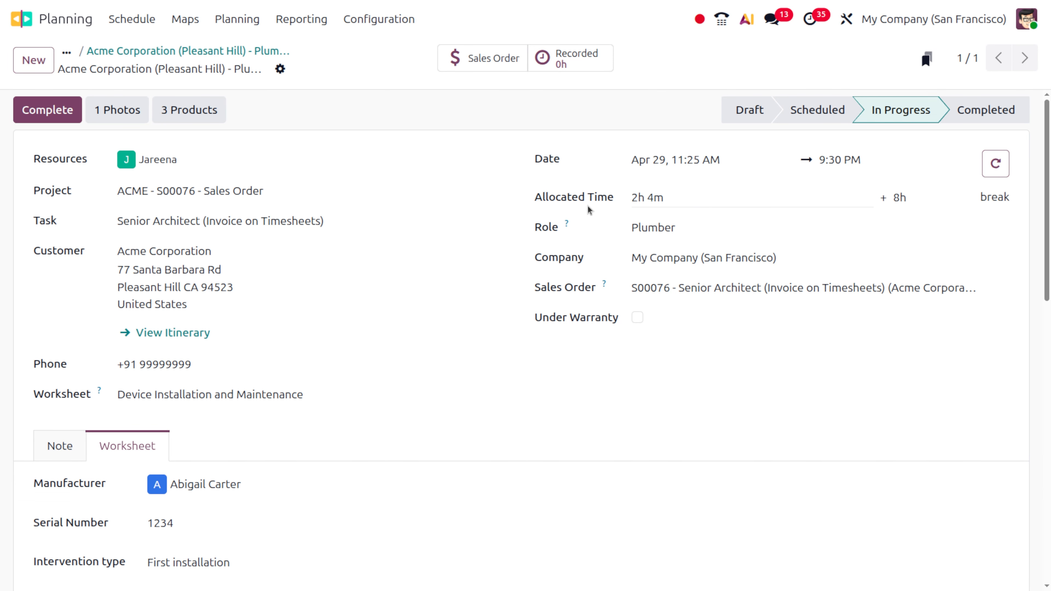
Mark the shift as under warranty, save it and show its internal note section.
left_click(639, 319)
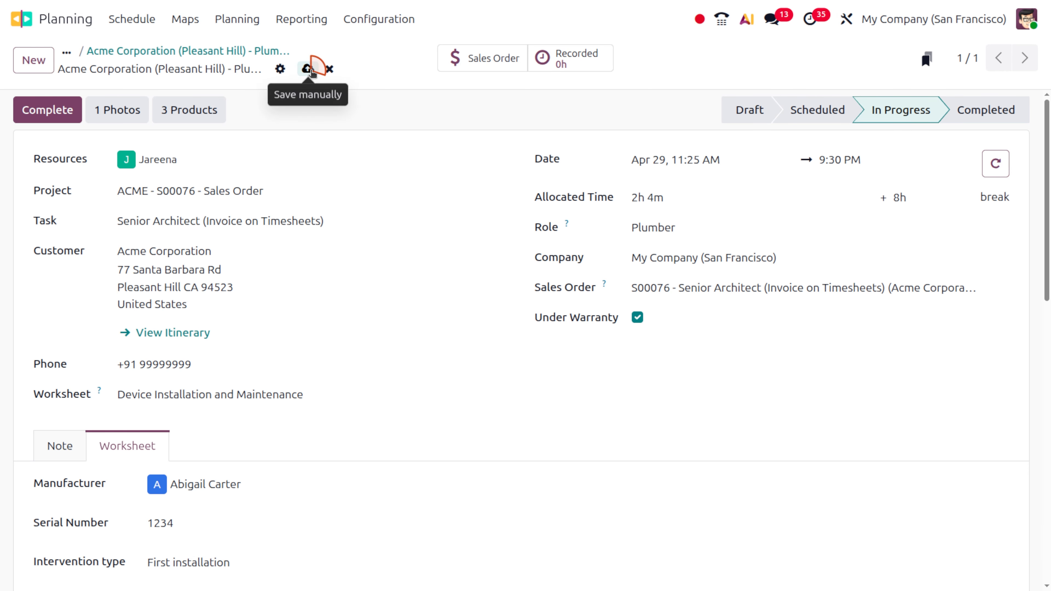
left_click(307, 68)
left_click(40, 456)
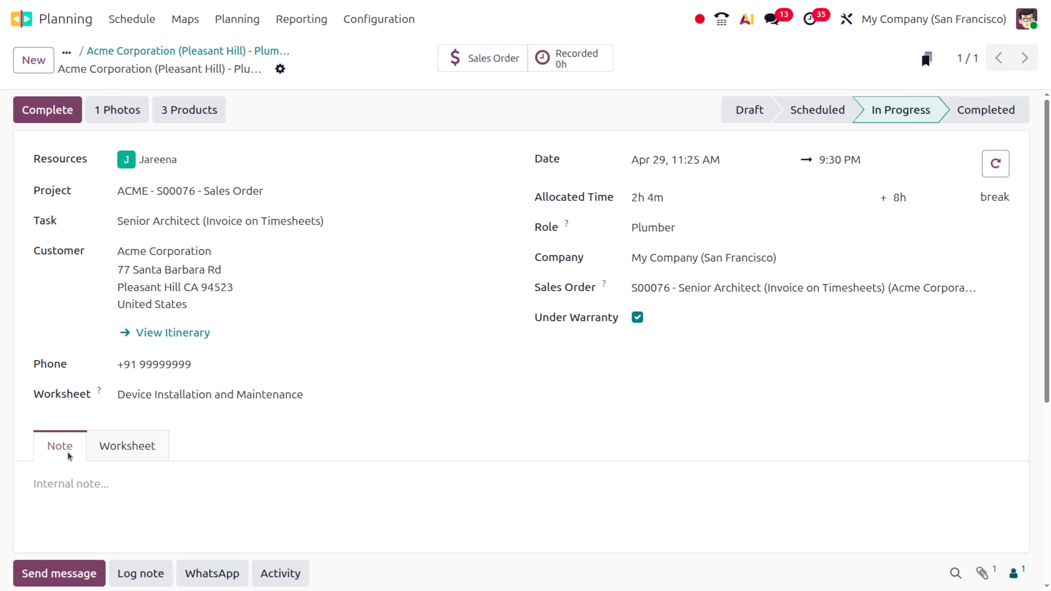
Review the worksheet, signing dialog and attached photo in the customer portal's Field Service Report, and open the portal's Field Service list.
left_click(71, 115)
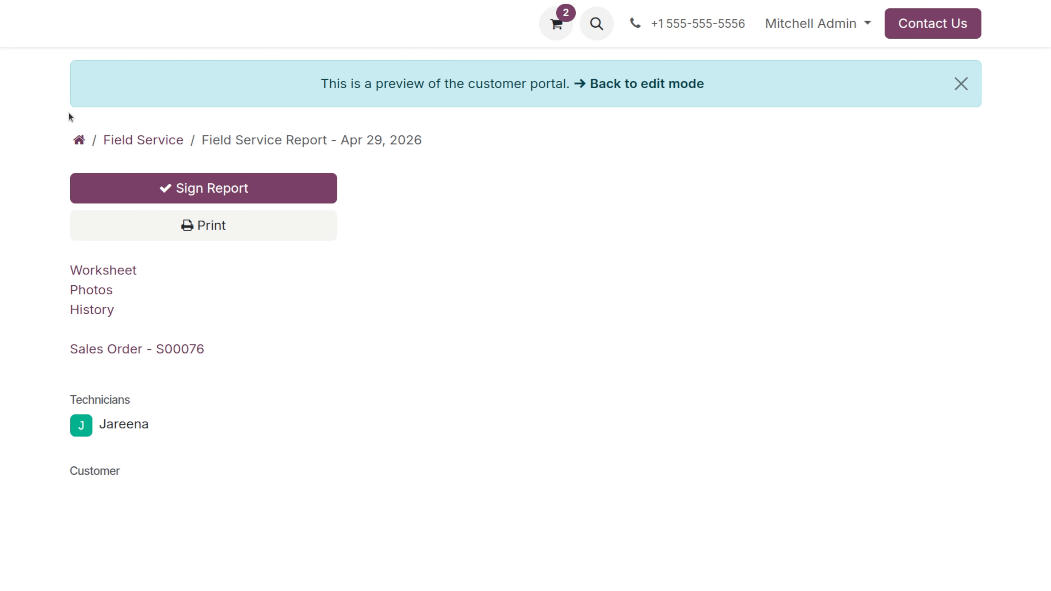
scroll(517, 369, "down", 8)
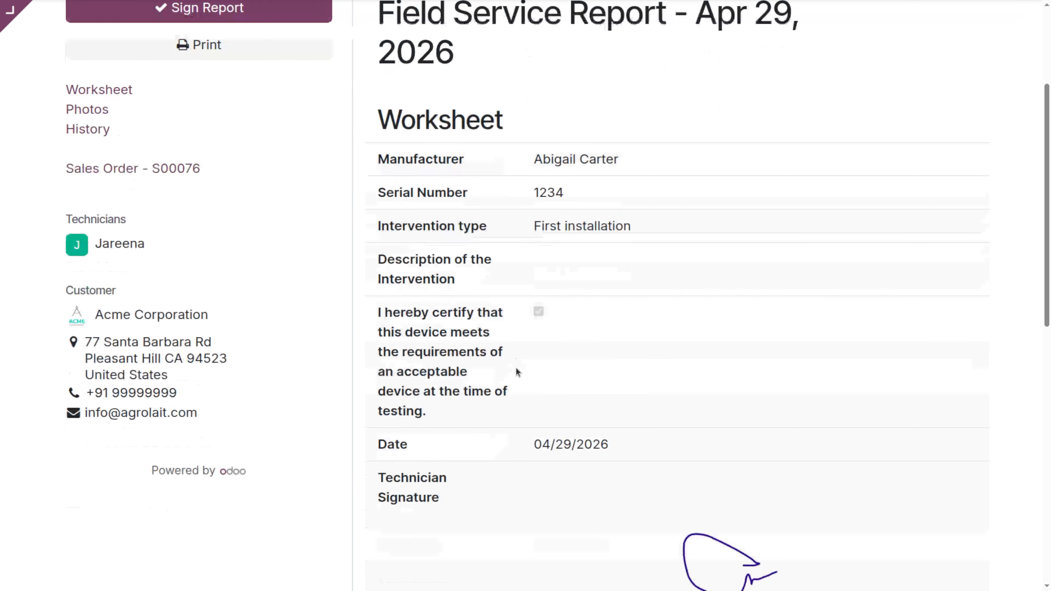
scroll(518, 371, "up", 8)
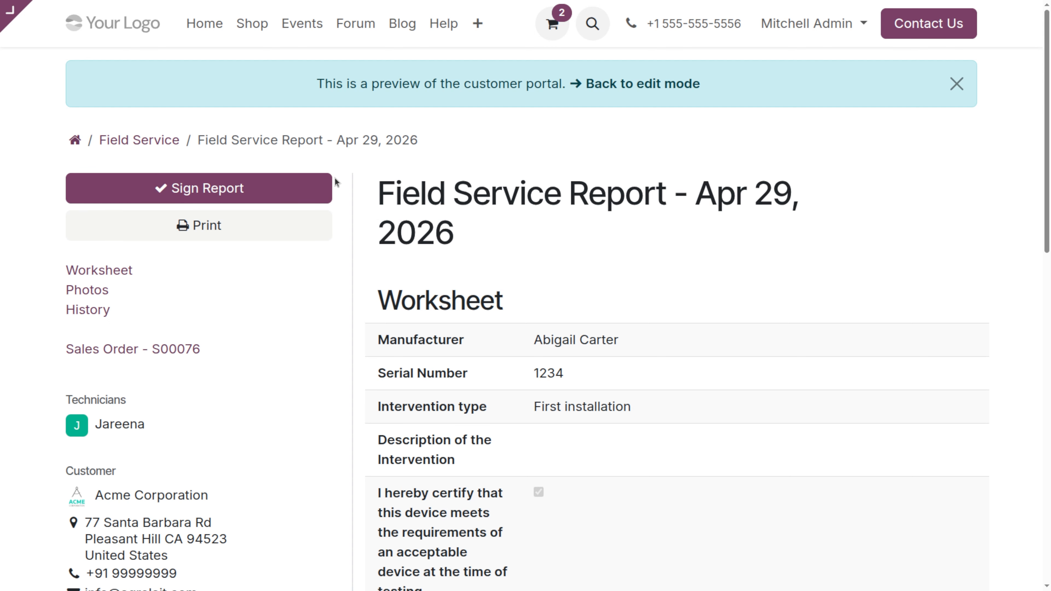
left_click(214, 198)
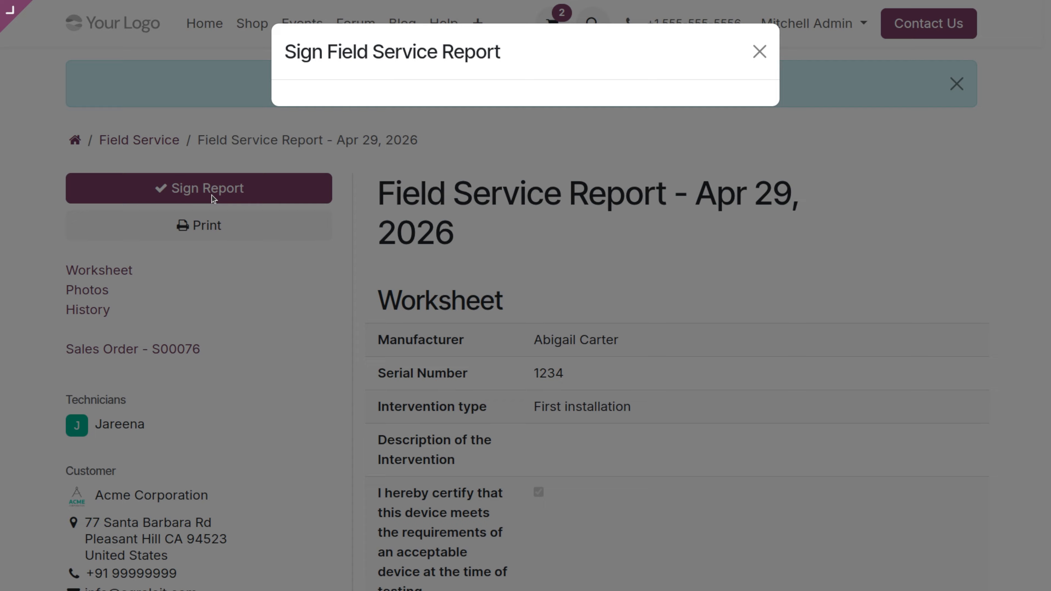
left_click(761, 54)
scroll(569, 427, "down", 10)
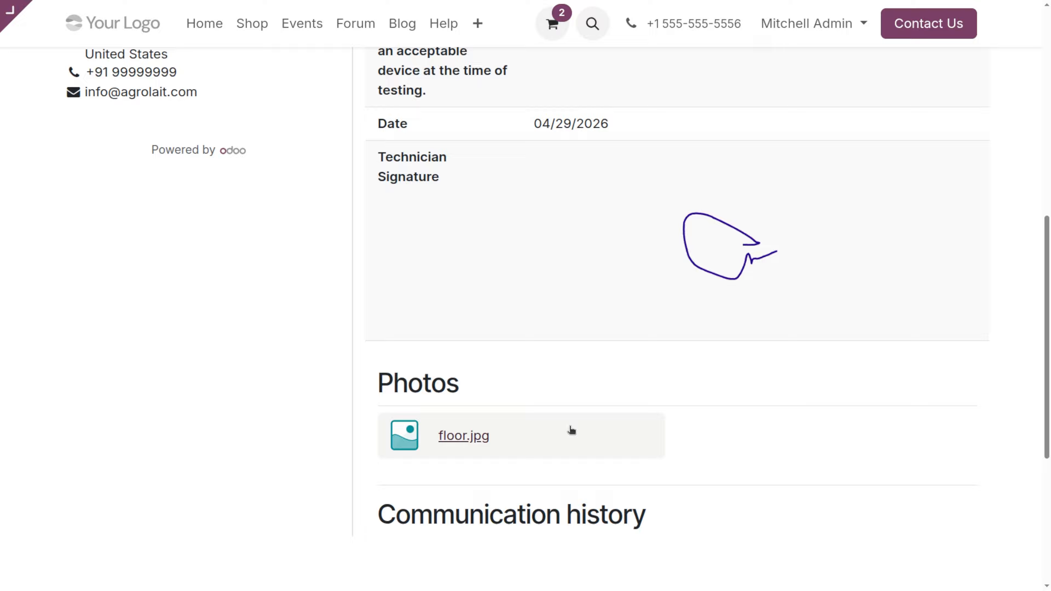
scroll(570, 426, "up", 8)
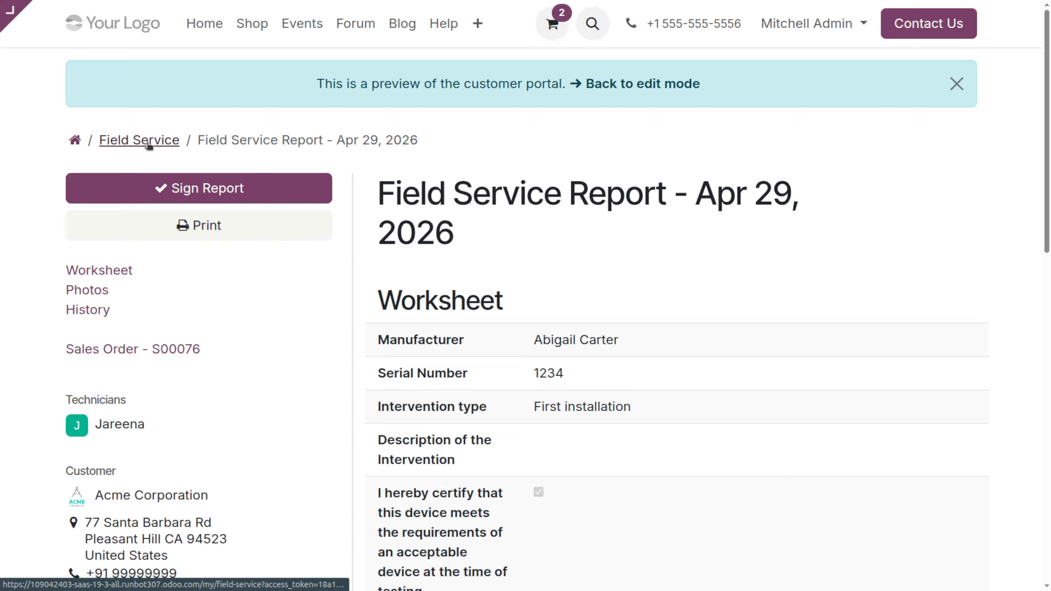
left_click(133, 146)
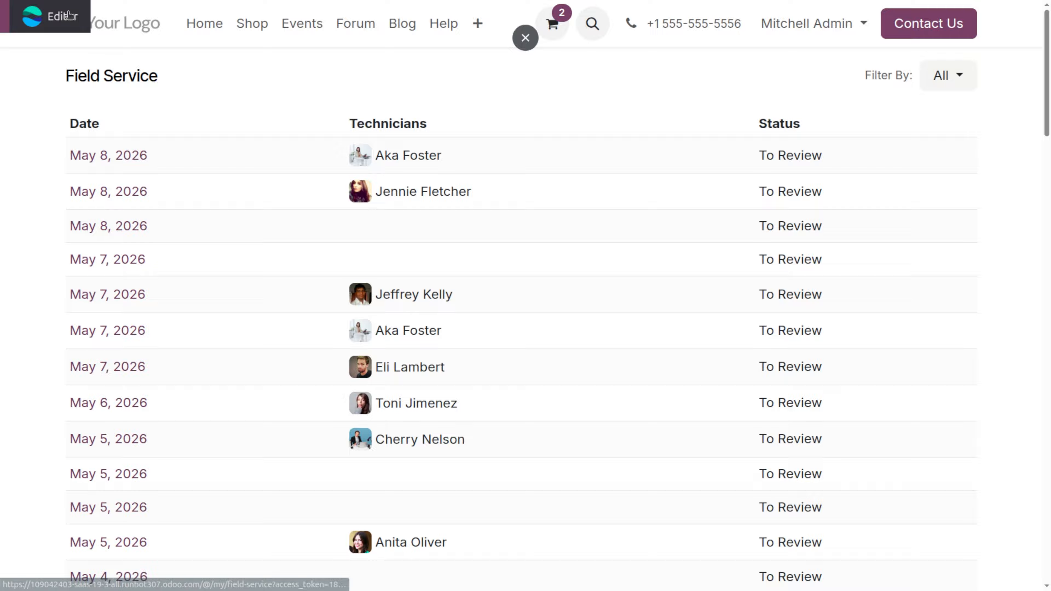
Return from the portal to the backend, open the Planning app and show the own planned shifts in Gantt view.
left_click(16, 21)
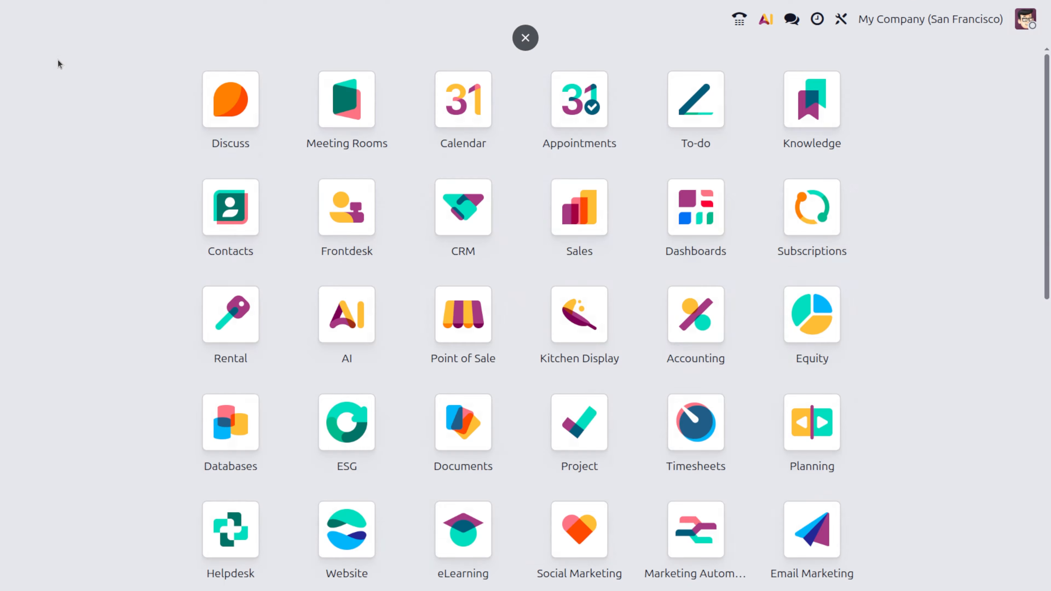
type("pl")
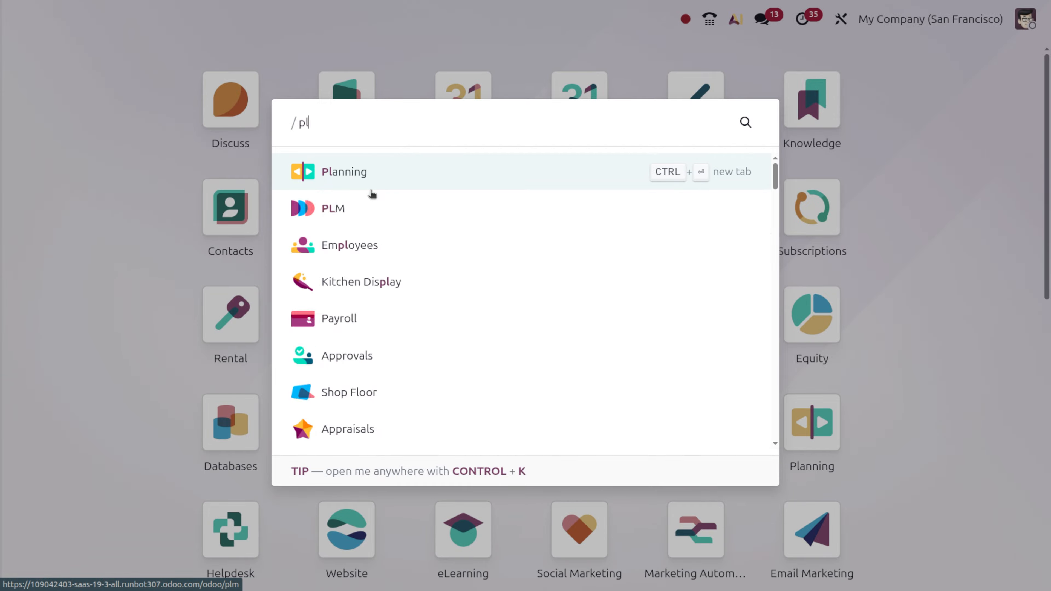
type("anni")
key("Return")
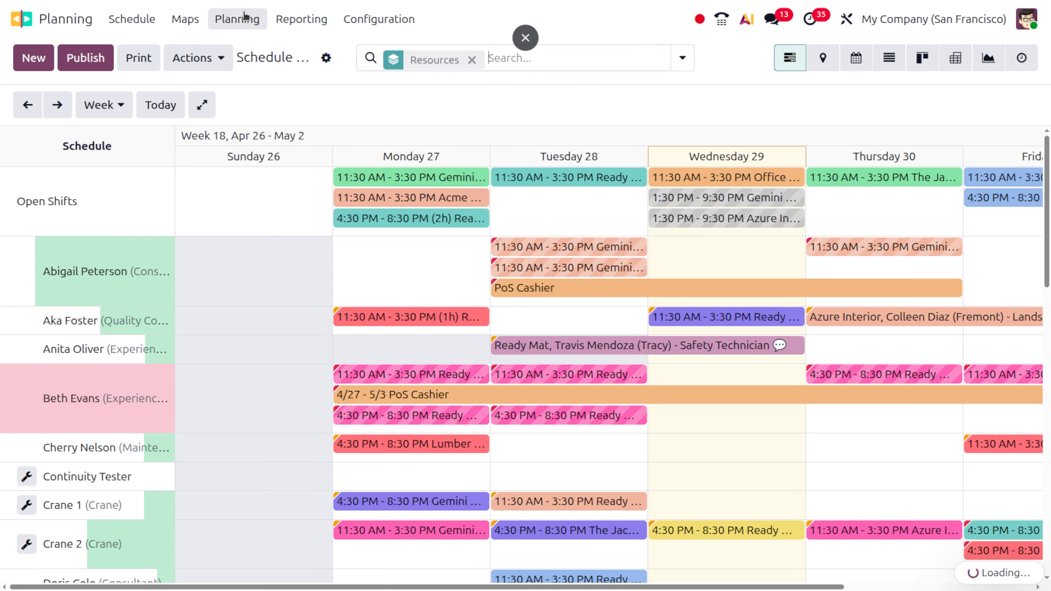
left_click(244, 15)
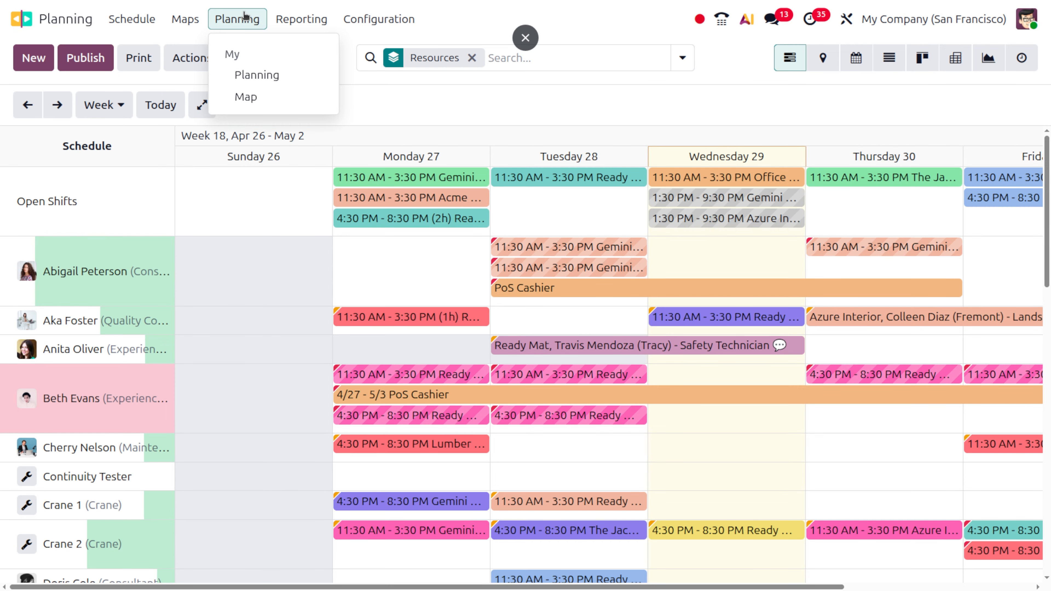
left_click(256, 74)
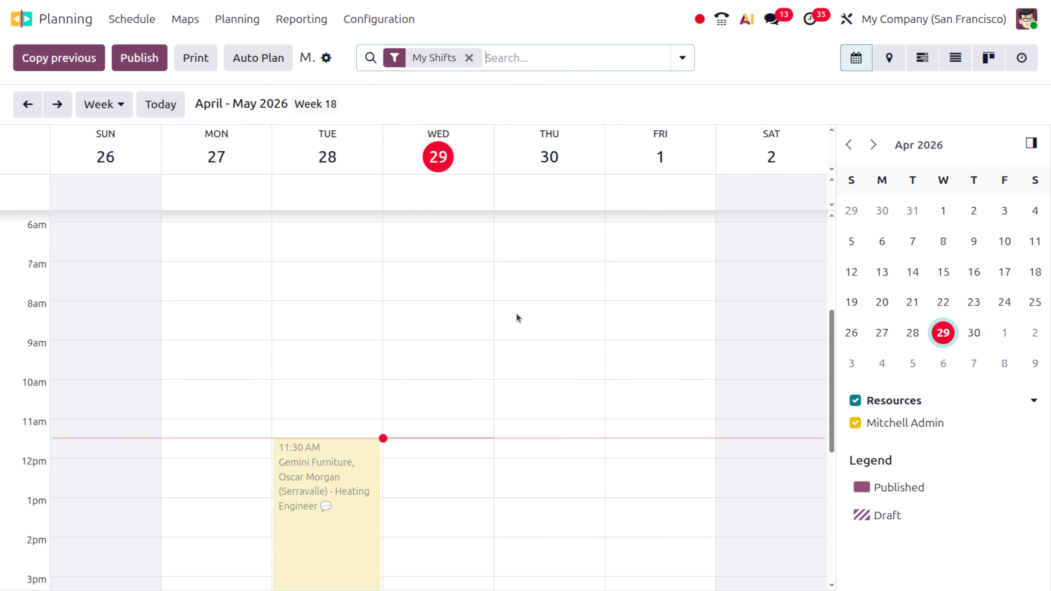
left_click(917, 62)
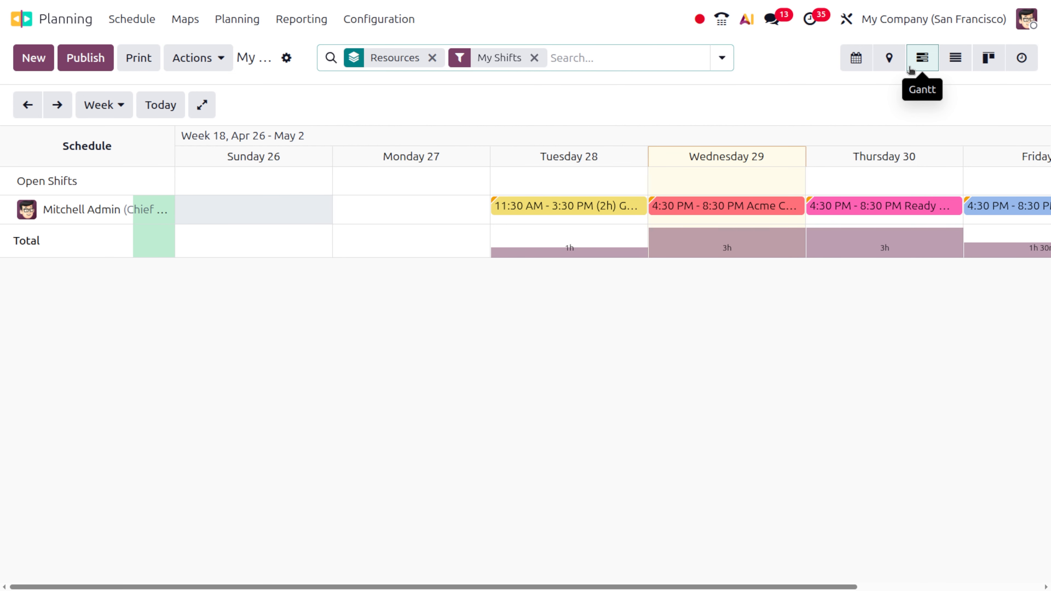
Open the details of Wednesday 29's Acme Corporation shift and examine the directions to the customer's address in Google Maps.
left_click(779, 214)
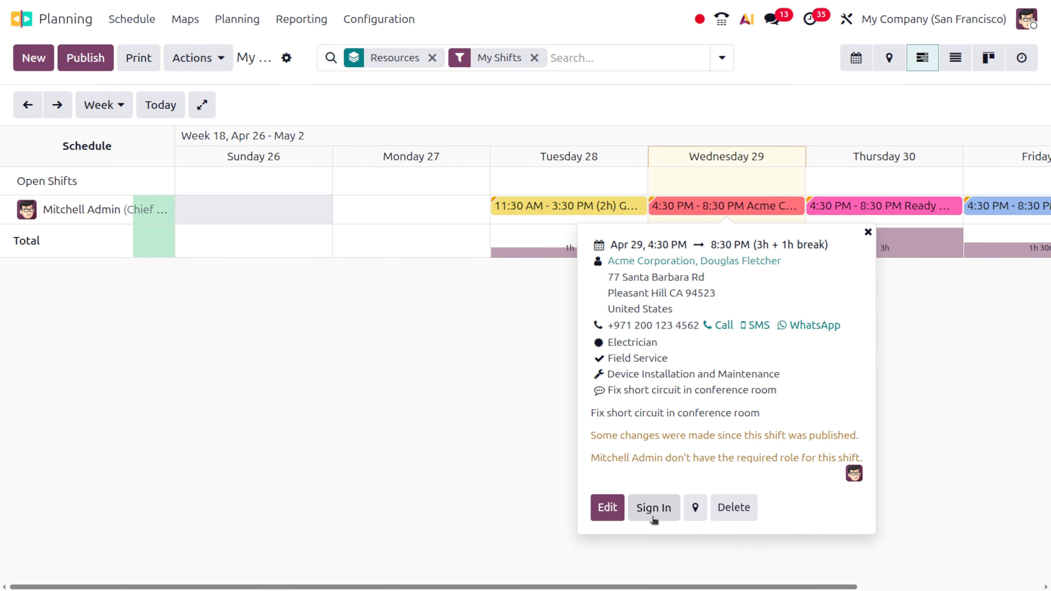
left_click(698, 519)
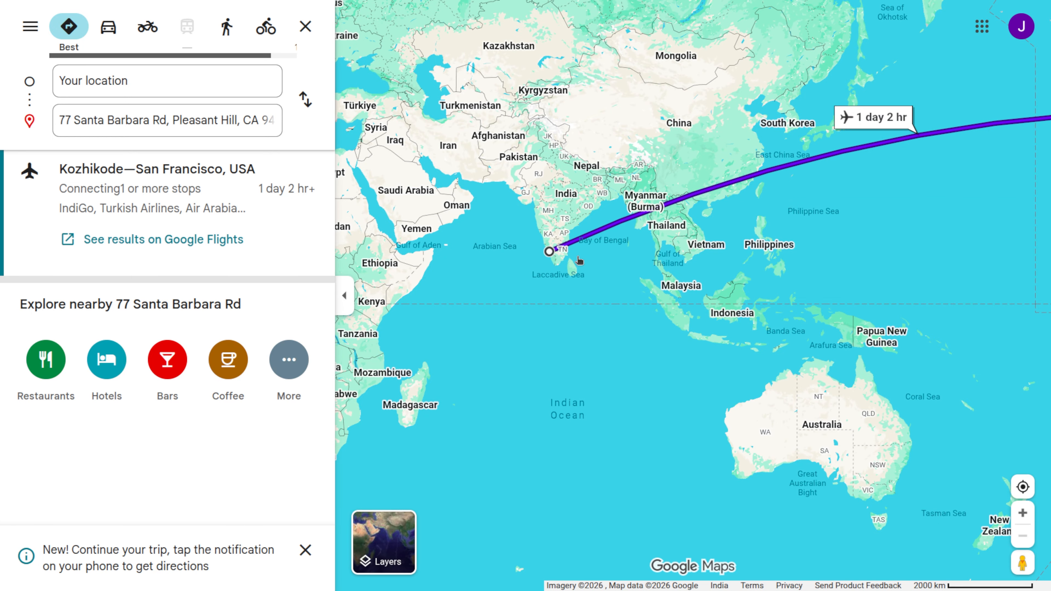
scroll(802, 289, "up", 1)
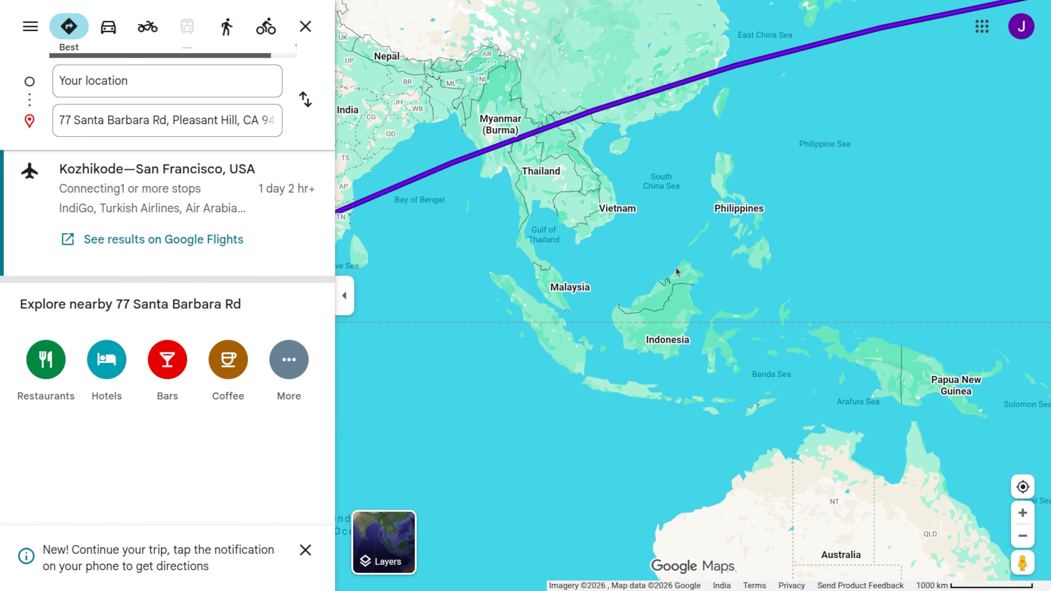
scroll(677, 272, "up", 2)
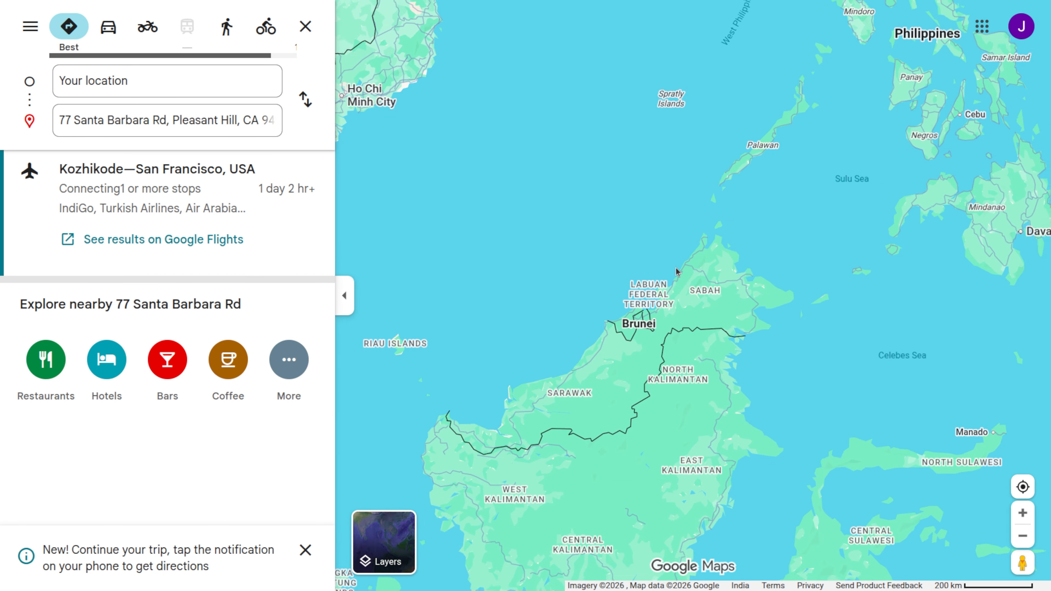
scroll(677, 271, "up", 3)
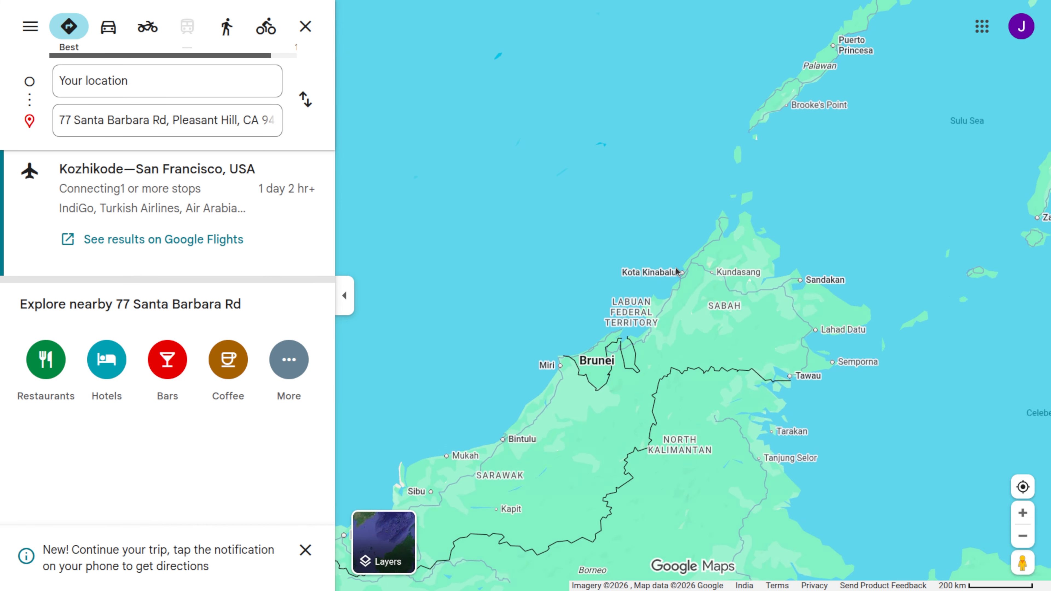
scroll(676, 272, "down", 3)
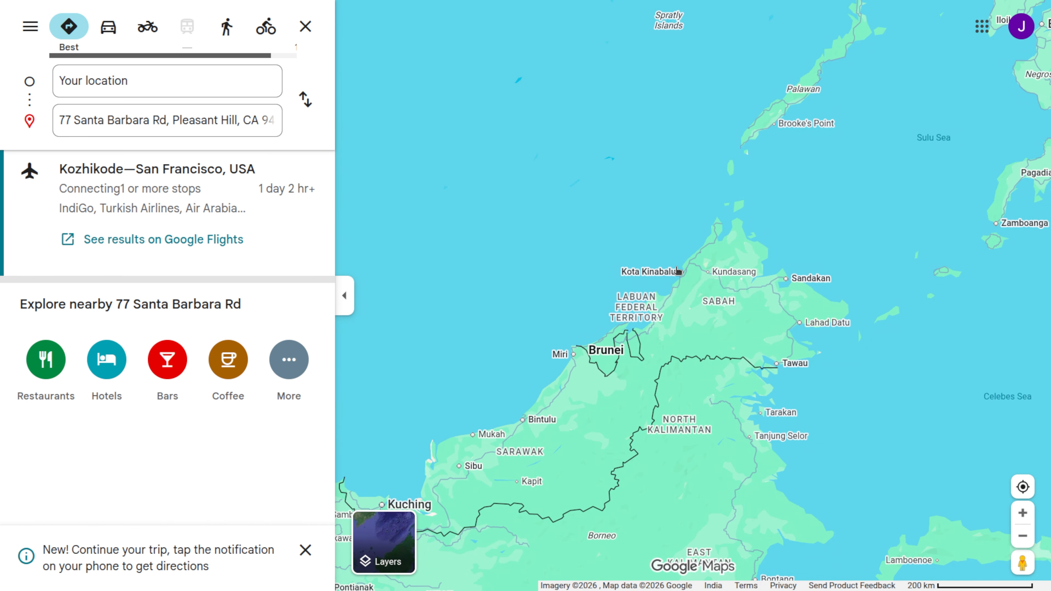
scroll(678, 272, "down", 2)
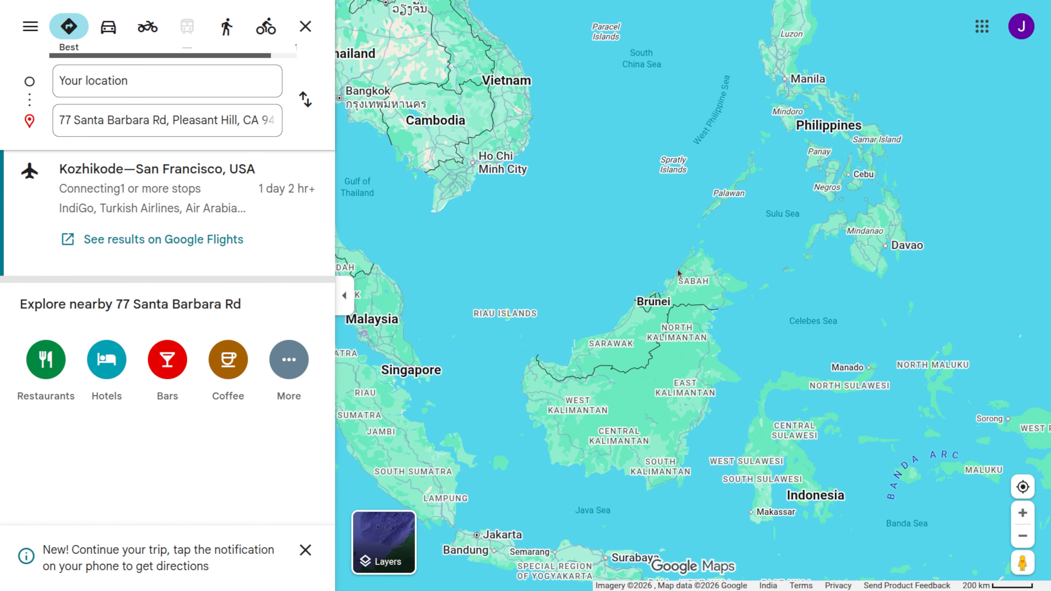
scroll(674, 230, "up", 2)
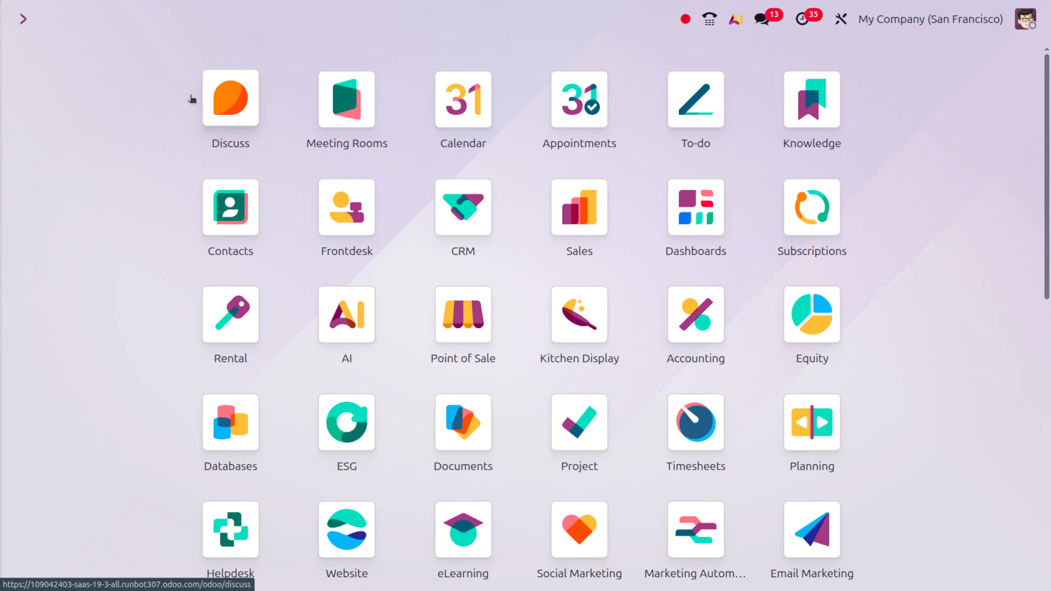
Switch to the Sales app and start a new quotation for the customer OpenWood.
type("sa")
key("Return")
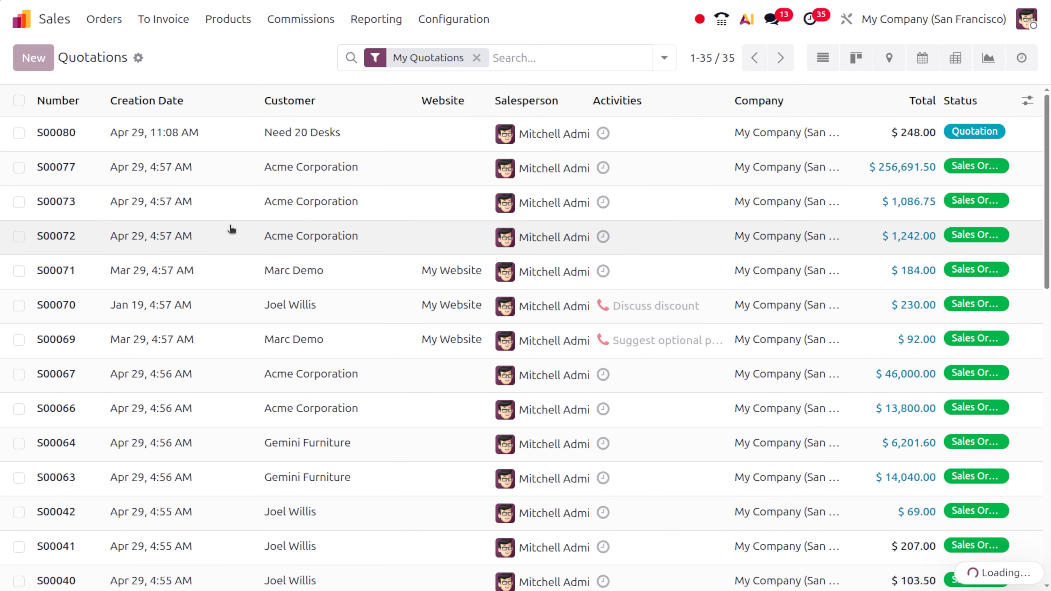
left_click(184, 201)
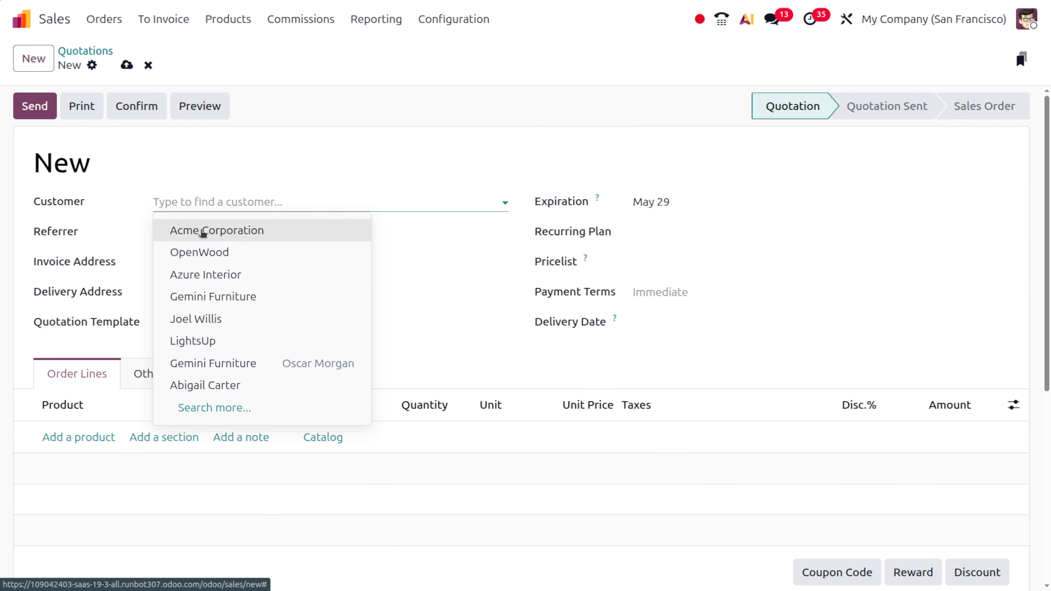
left_click(79, 438)
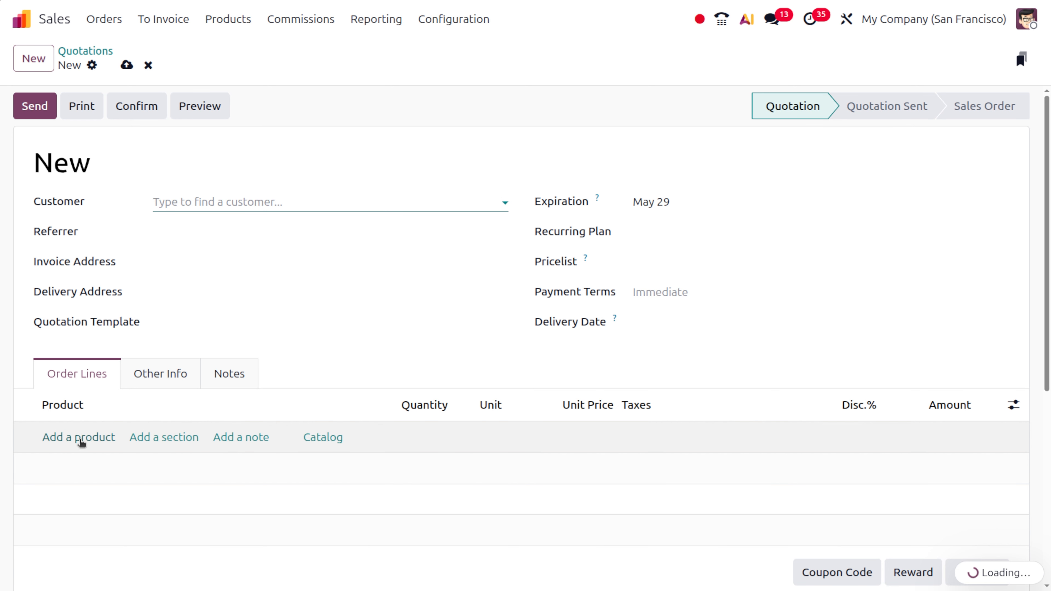
Add the product Solar Panel to the quotation's order lines with a quantity of 4.
left_click(81, 440)
left_click(95, 484)
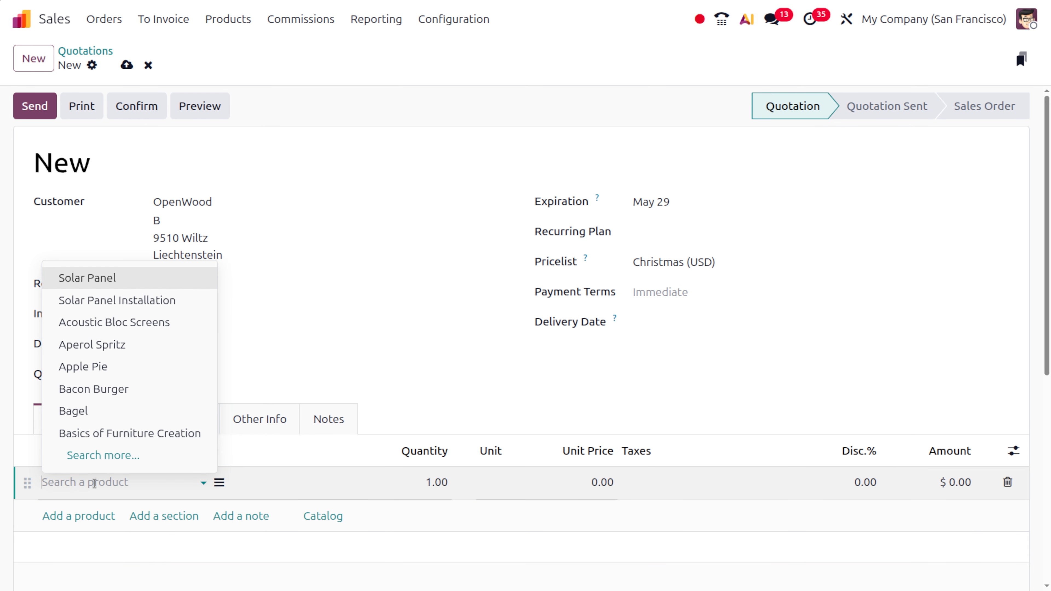
key("Return")
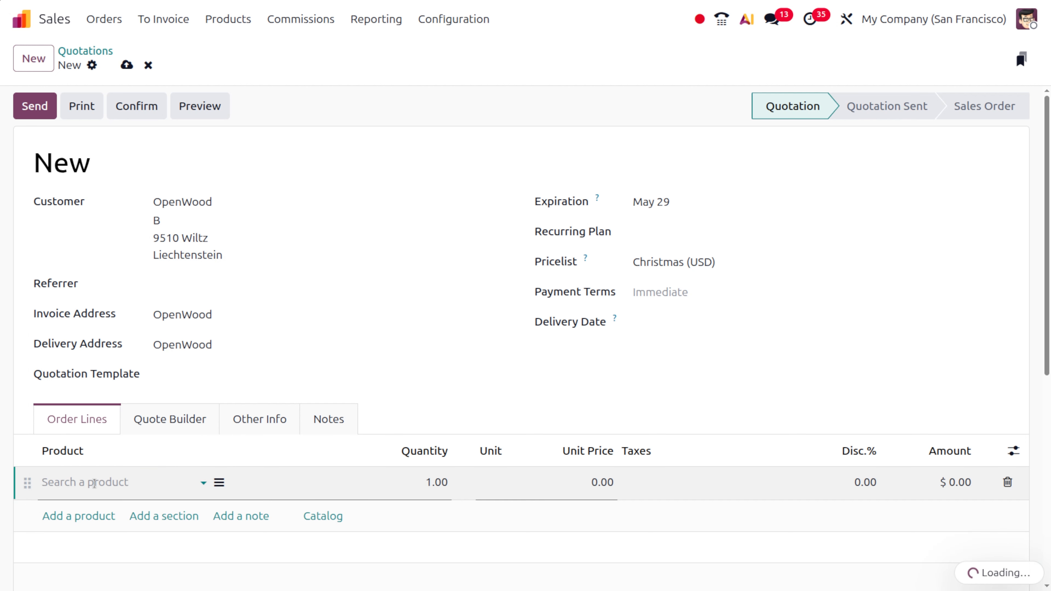
left_click(423, 481)
type("4")
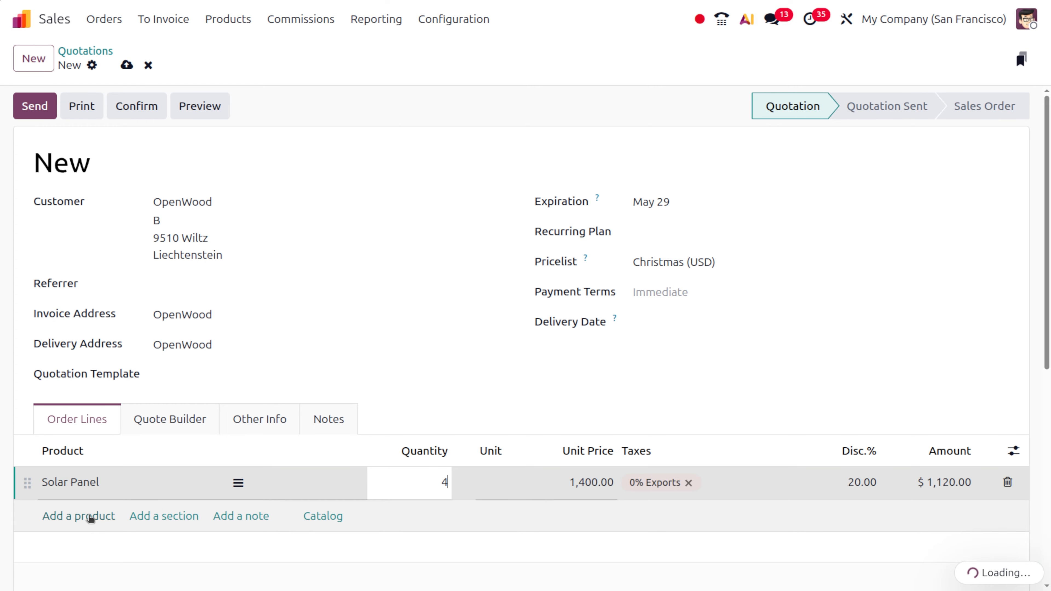
key("shift+Tab")
Add a second order line for Solar Panel Installation with a quantity of 4.
left_click(90, 518)
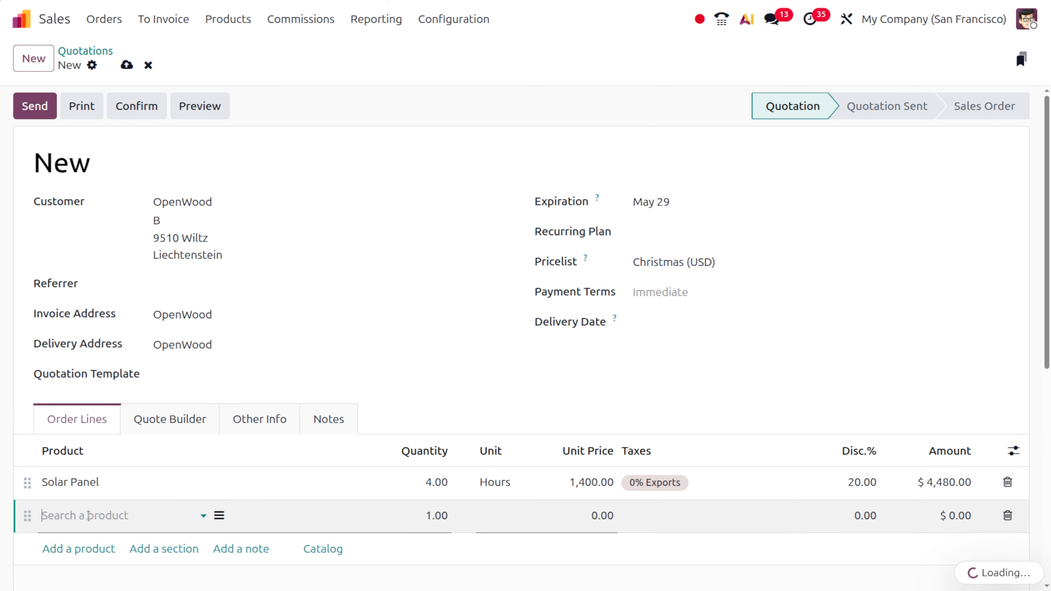
left_click(88, 516)
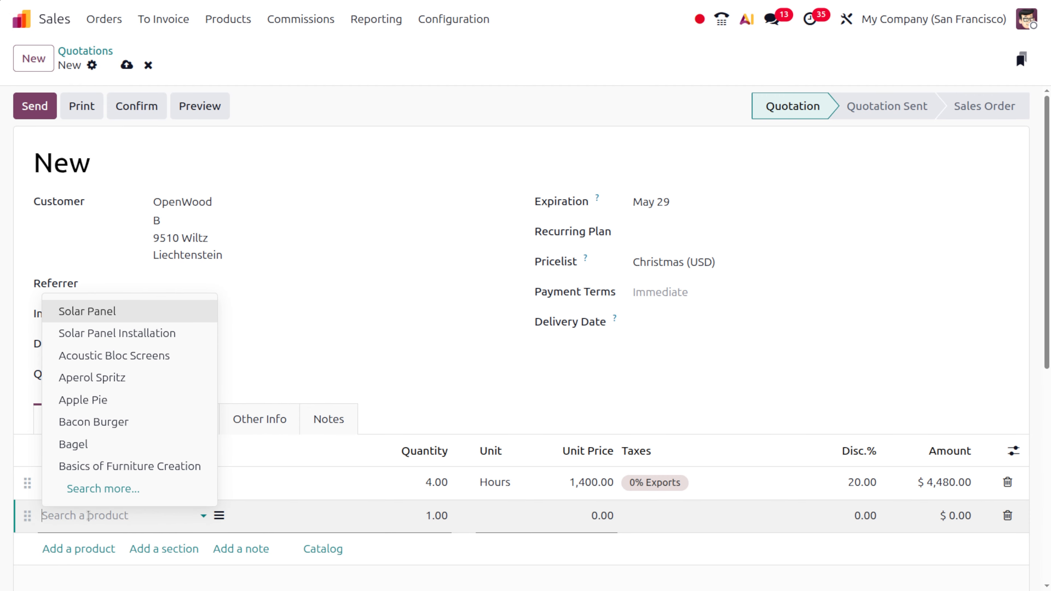
left_click(122, 335)
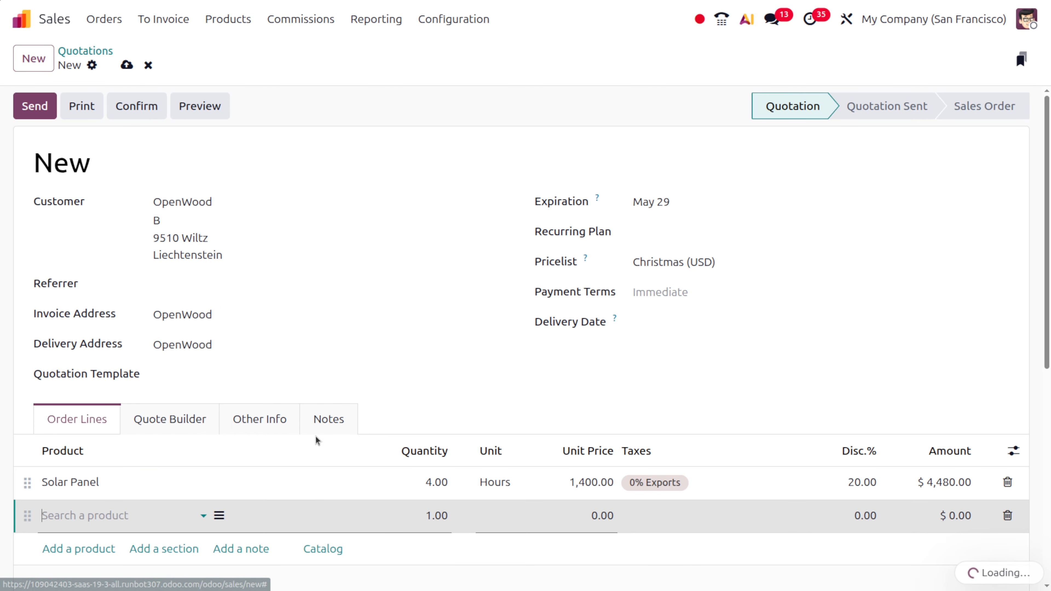
left_click(435, 516)
type("4")
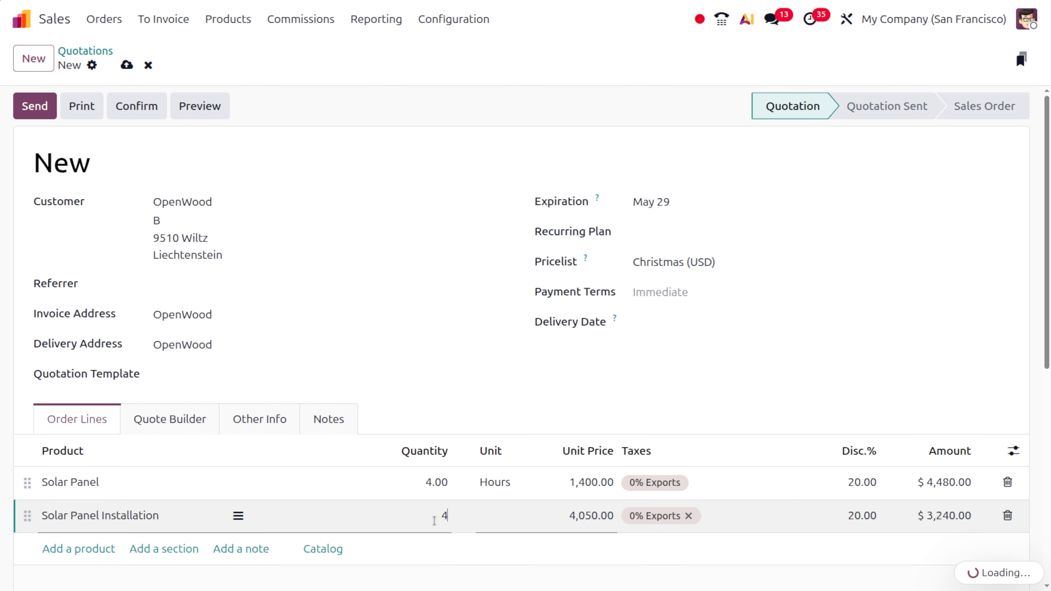
left_click(631, 172)
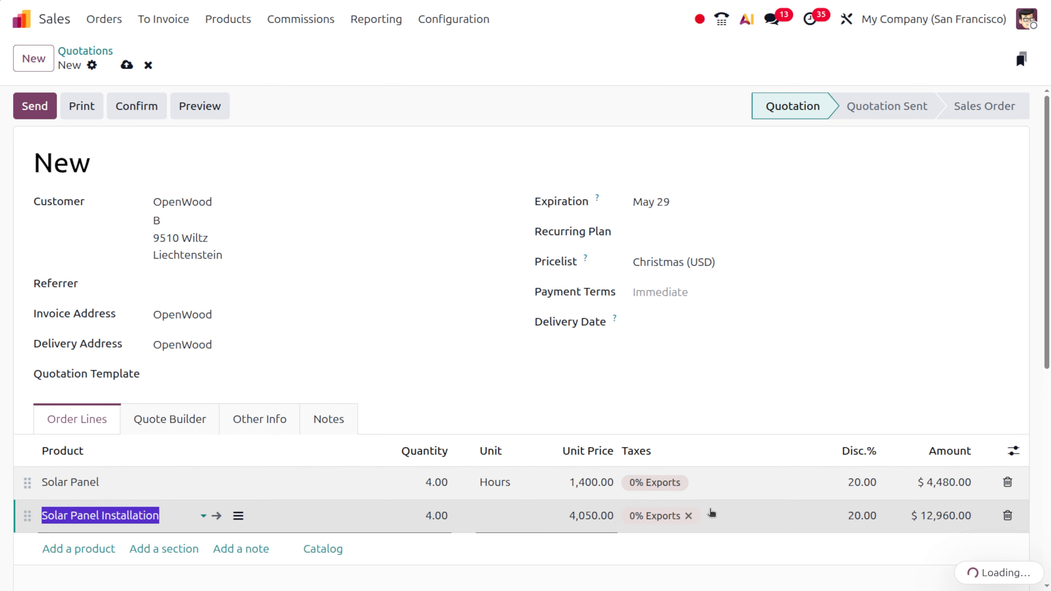
Remove the 0% Exports tax from both the Solar Panel and Solar Panel Installation order lines.
scroll(712, 526, "down", 2)
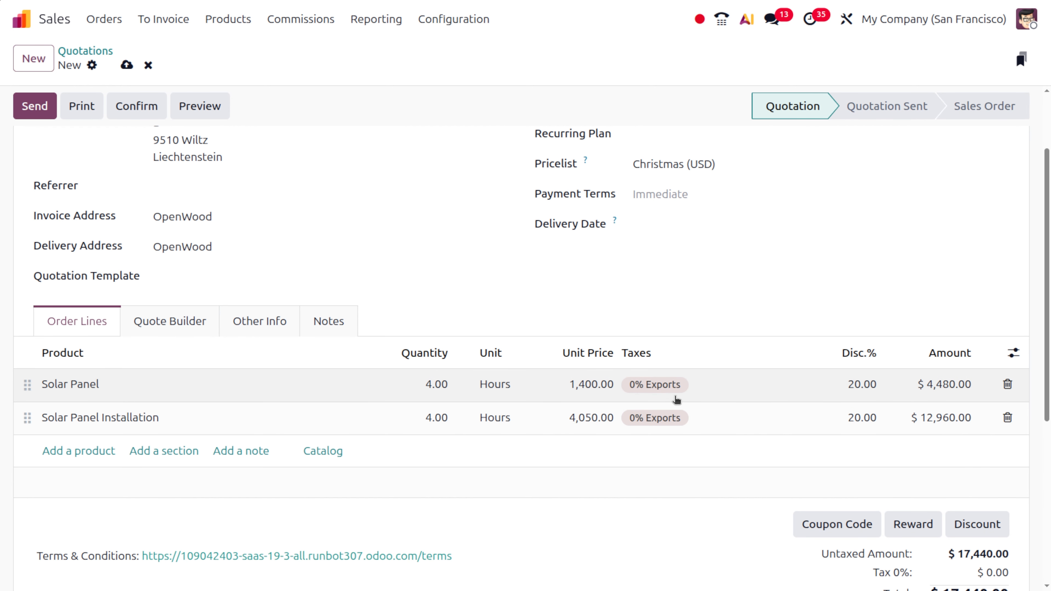
left_click(682, 386)
left_click(688, 385)
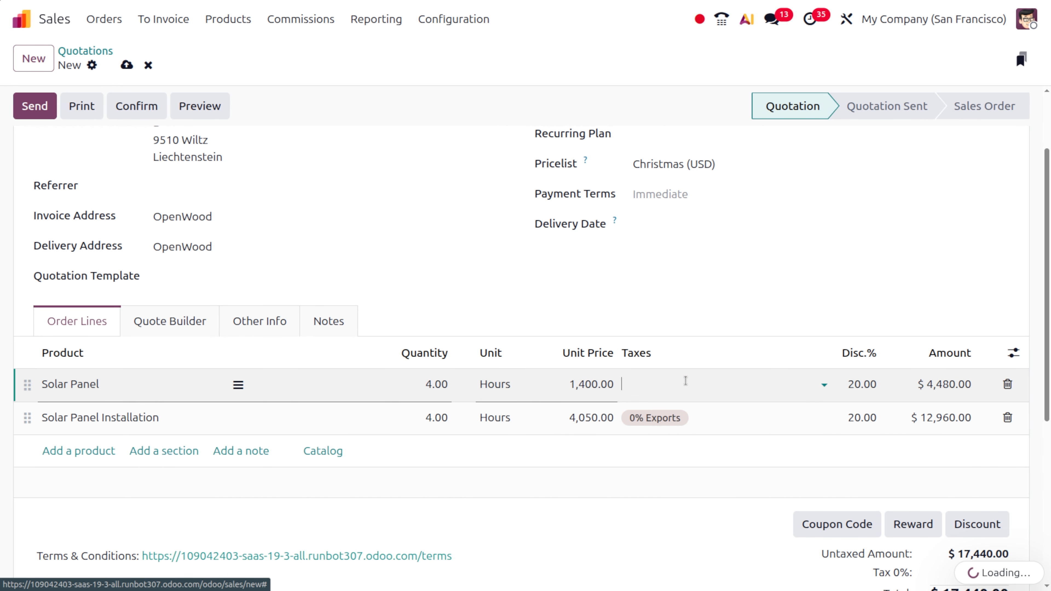
left_click(679, 421)
left_click(688, 419)
scroll(716, 495, "down", 5)
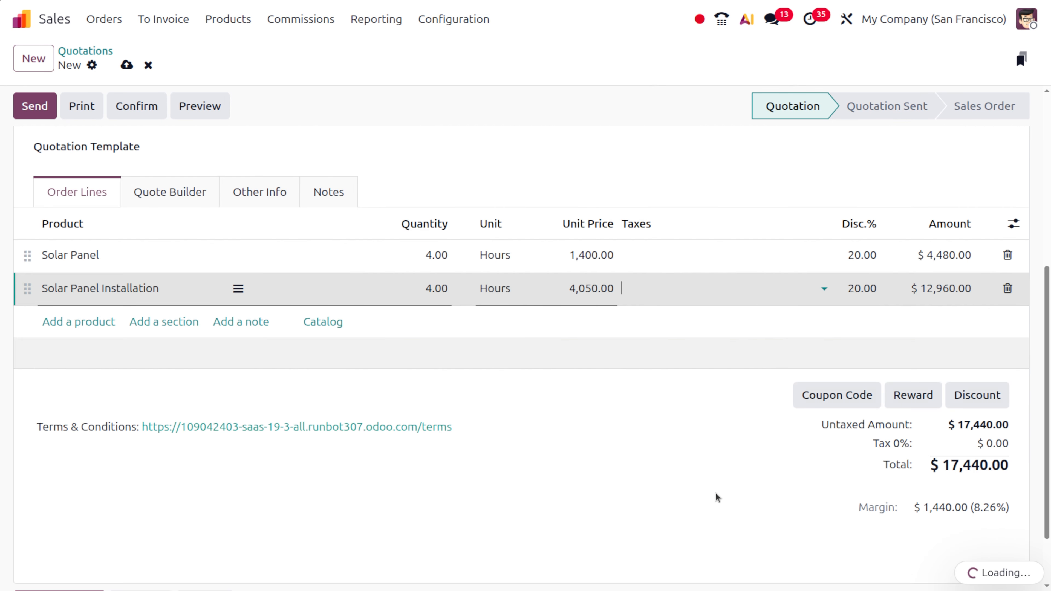
scroll(716, 495, "up", 8)
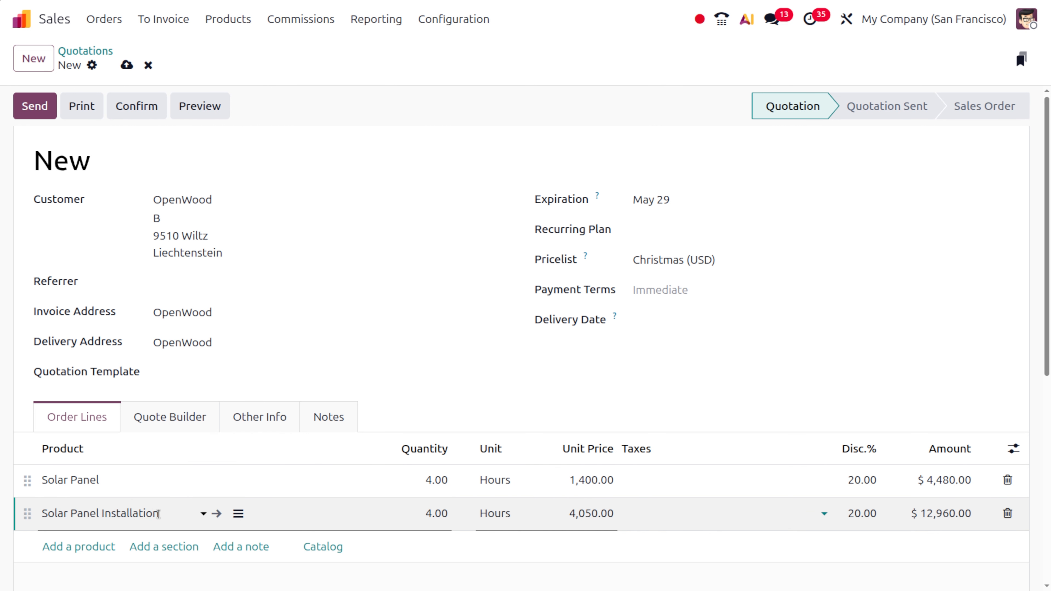
Review the Solar Panel Installation product's service planning settings and its Roof worker role, and return to the quotation.
left_click(219, 515)
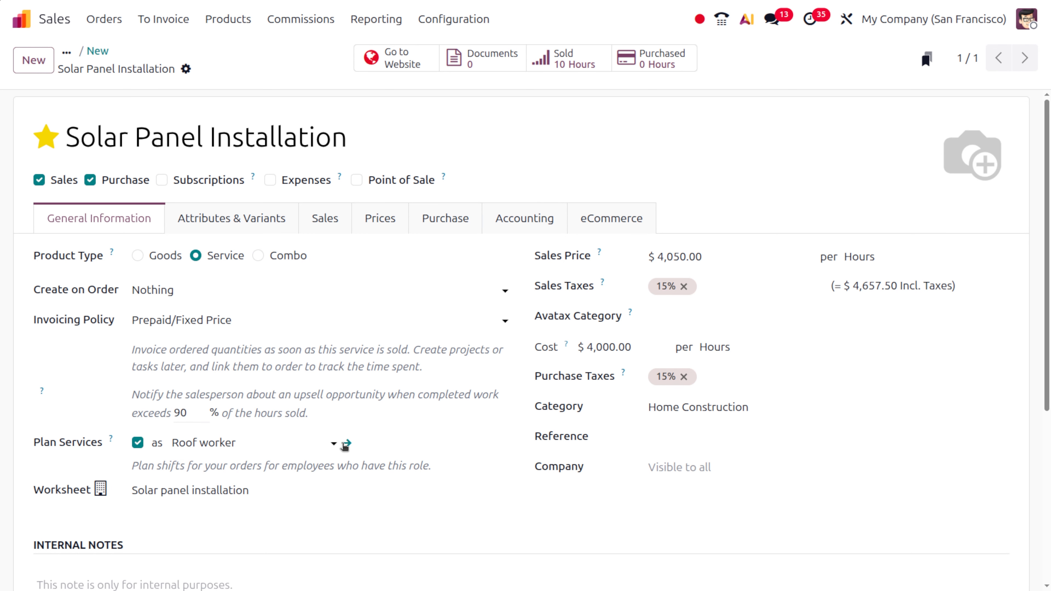
left_click(346, 445)
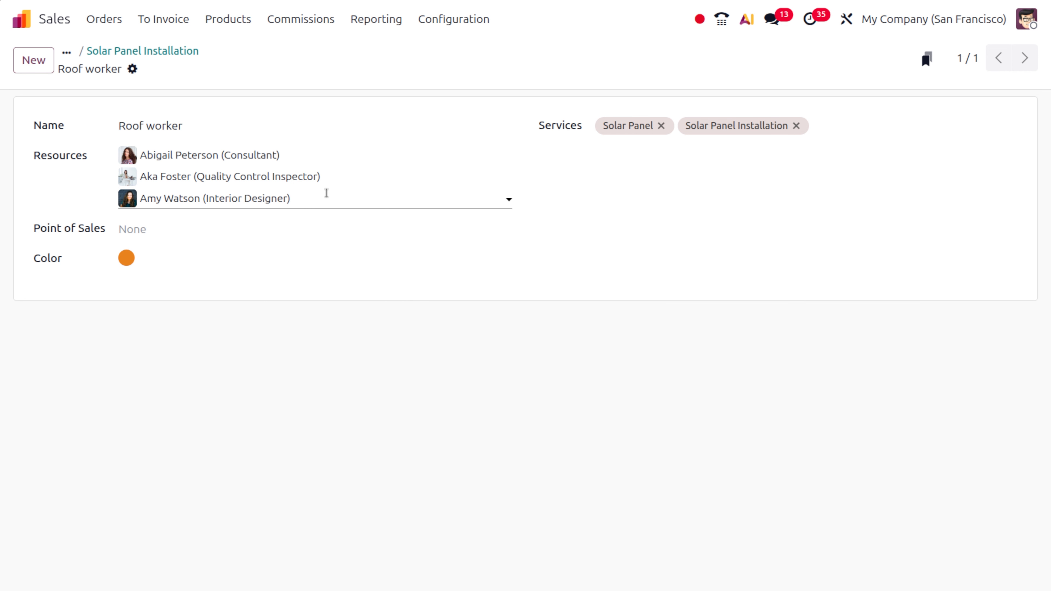
left_click(106, 52)
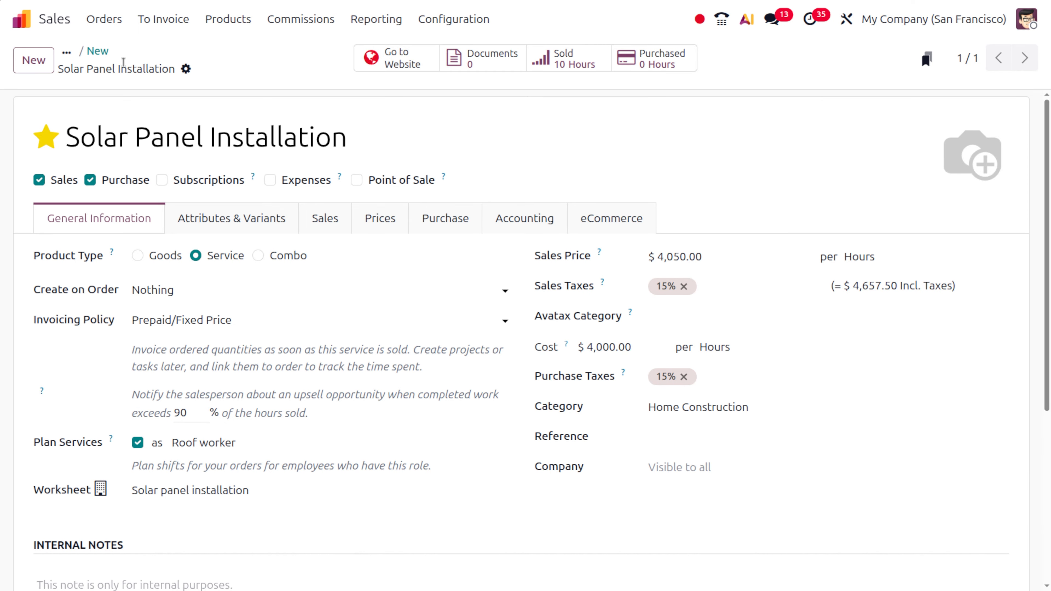
left_click(94, 56)
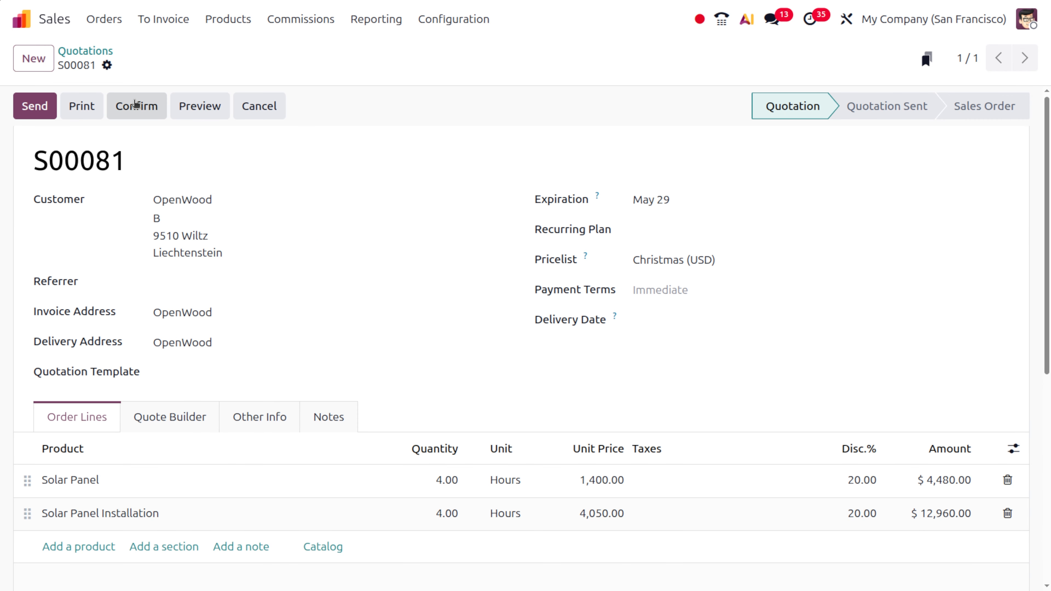
Confirm the OpenWood quotation as a sales order and open its Field Service schedule.
left_click(133, 105)
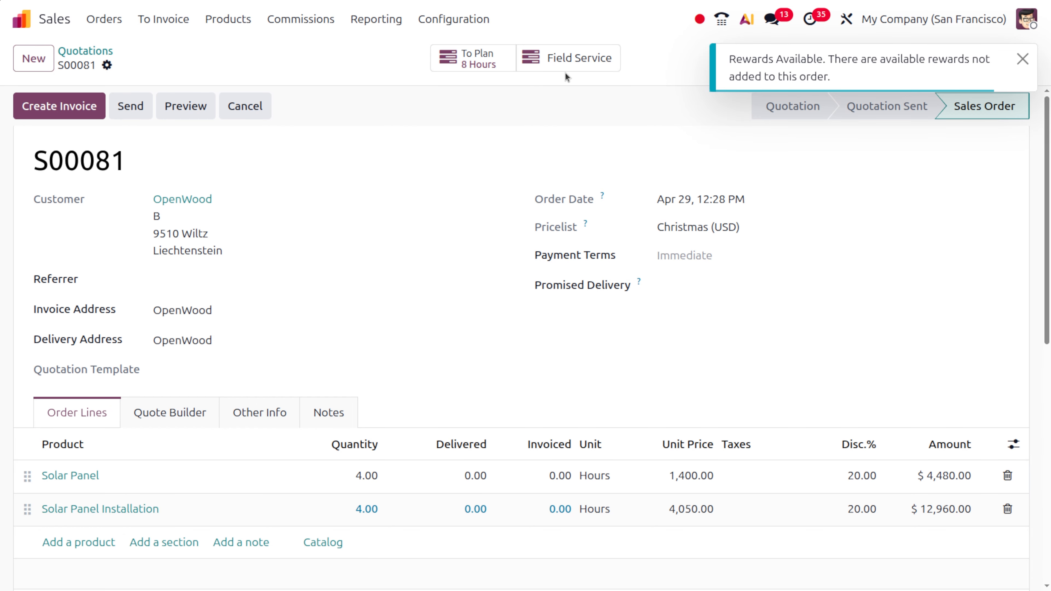
left_click(576, 72)
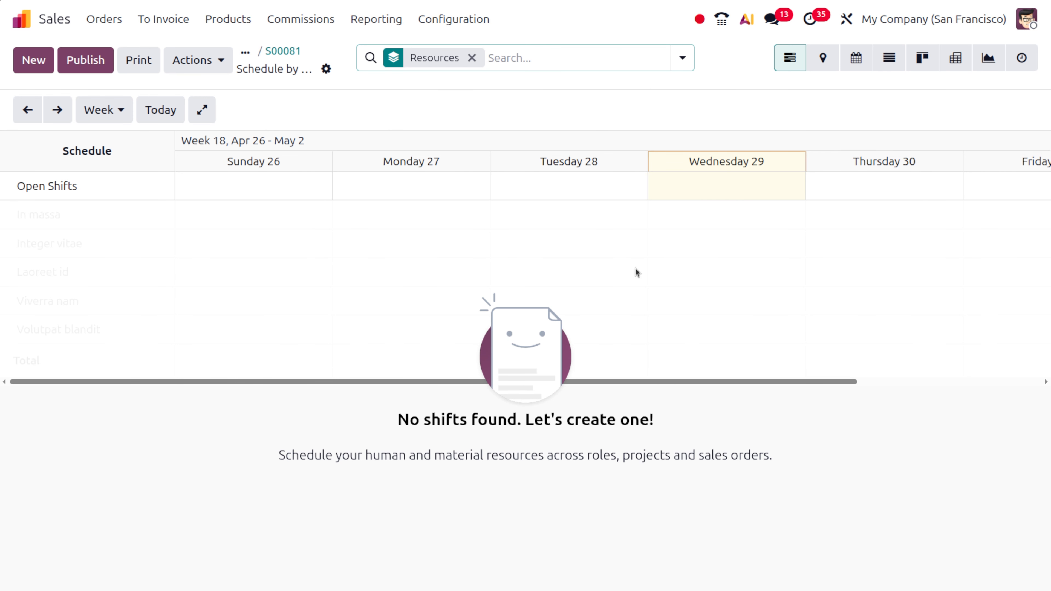
Return to sales order S00081, open its hours to plan, and schedule one 4h Roof worker shift on Wednesday, April 29.
left_click(281, 51)
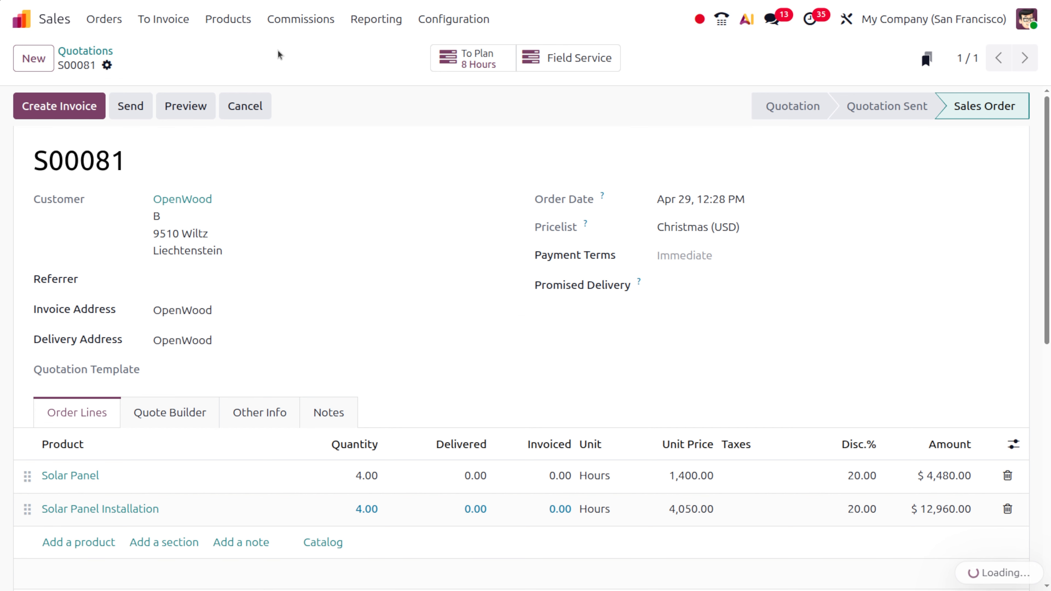
left_click(479, 64)
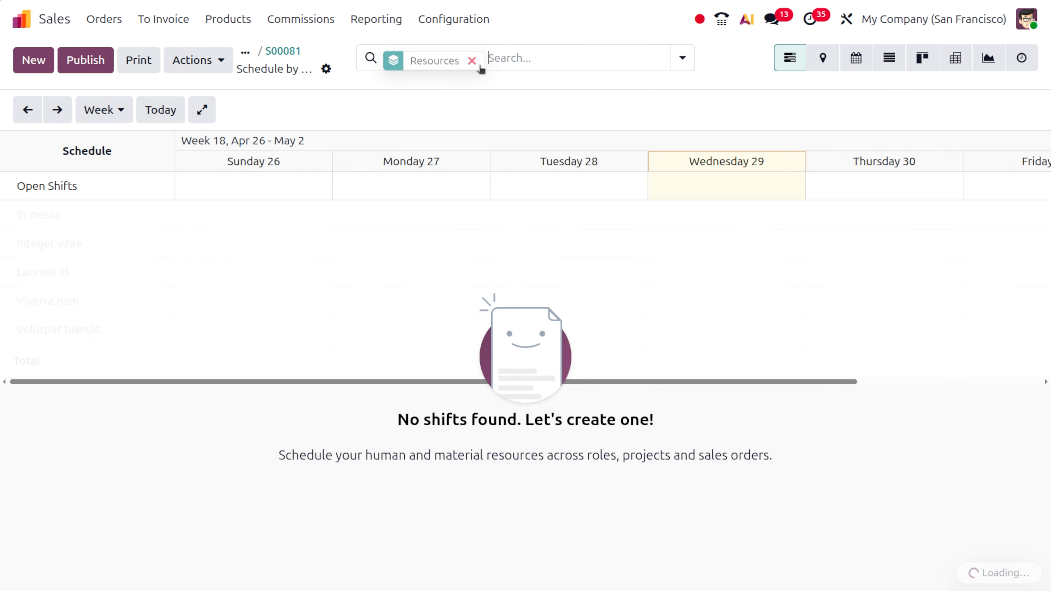
left_click(691, 185)
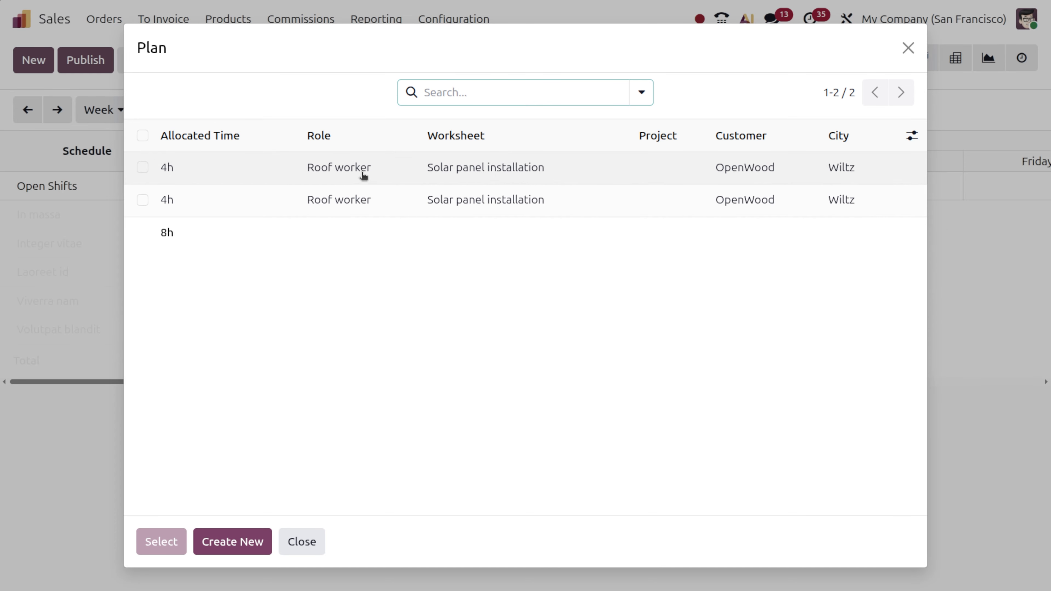
left_click(354, 167)
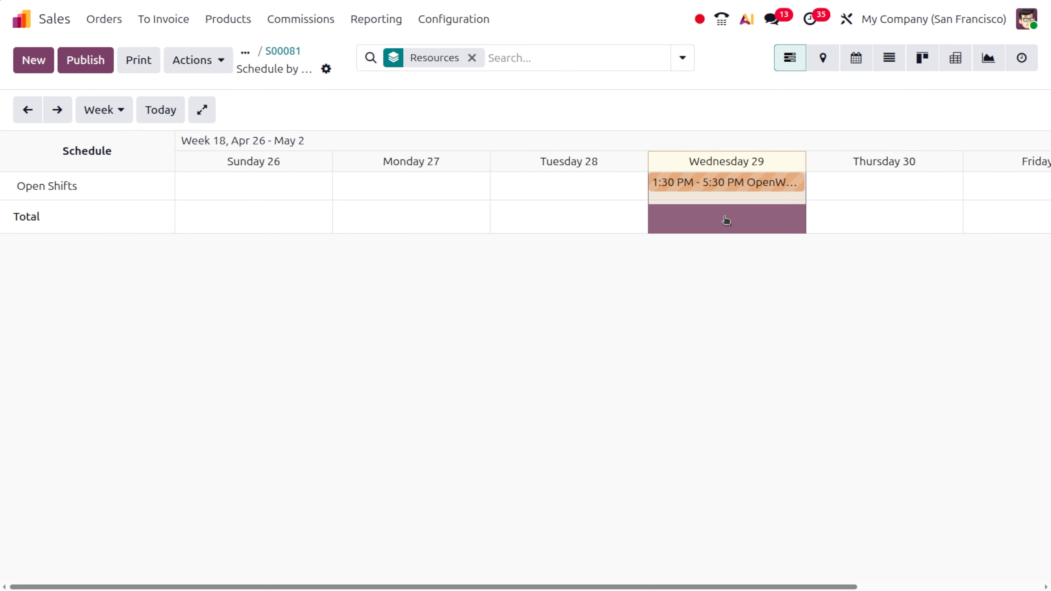
Edit the Wednesday OpenWood shift and assign the first listed Consultant and the Quality Control Inspector as resources.
left_click(715, 182)
left_click(619, 400)
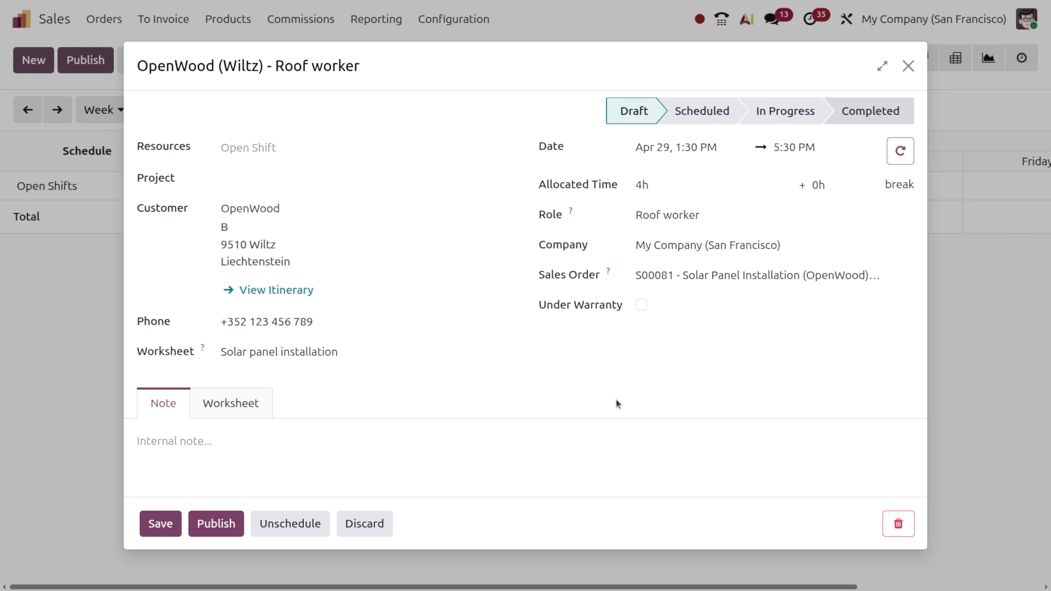
left_click(269, 149)
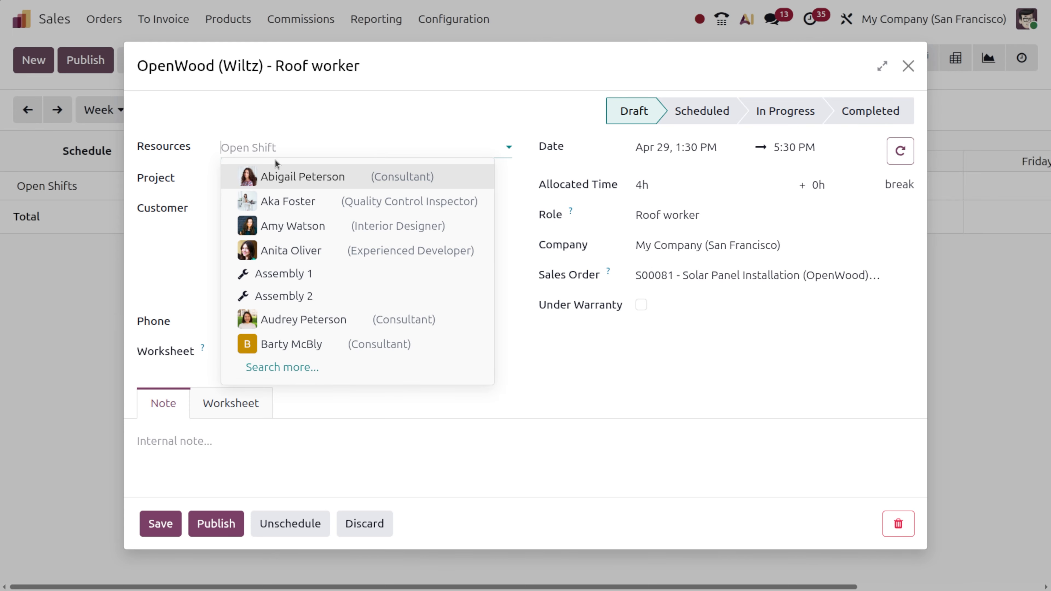
left_click(284, 170)
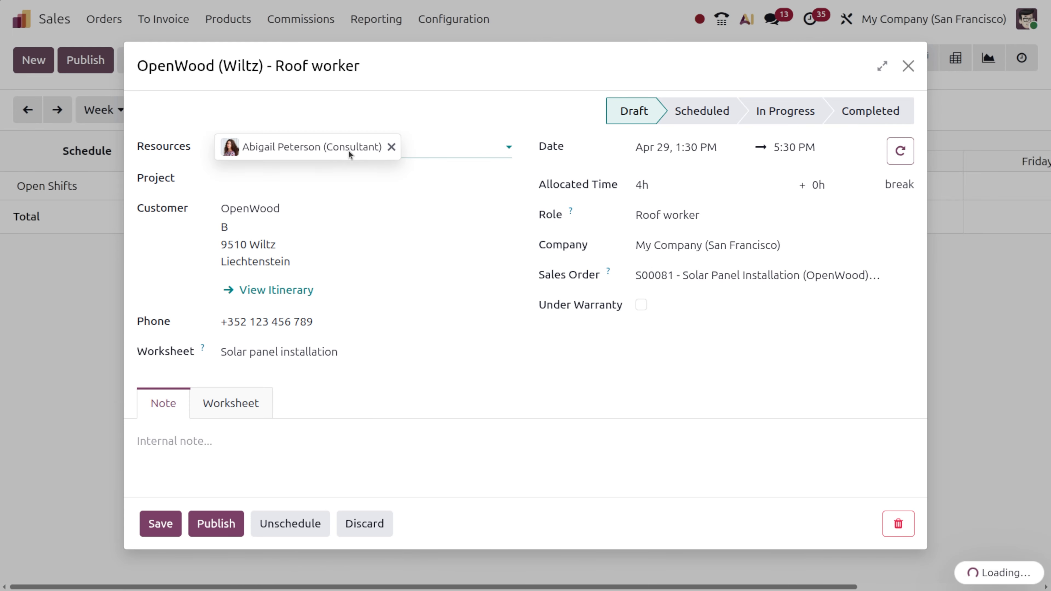
left_click(422, 180)
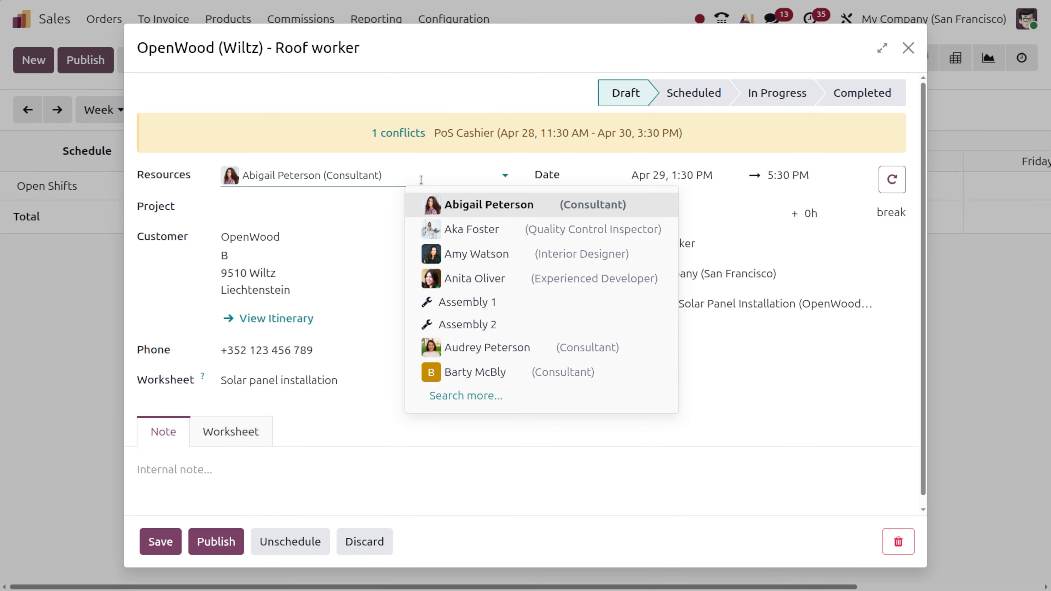
left_click(450, 231)
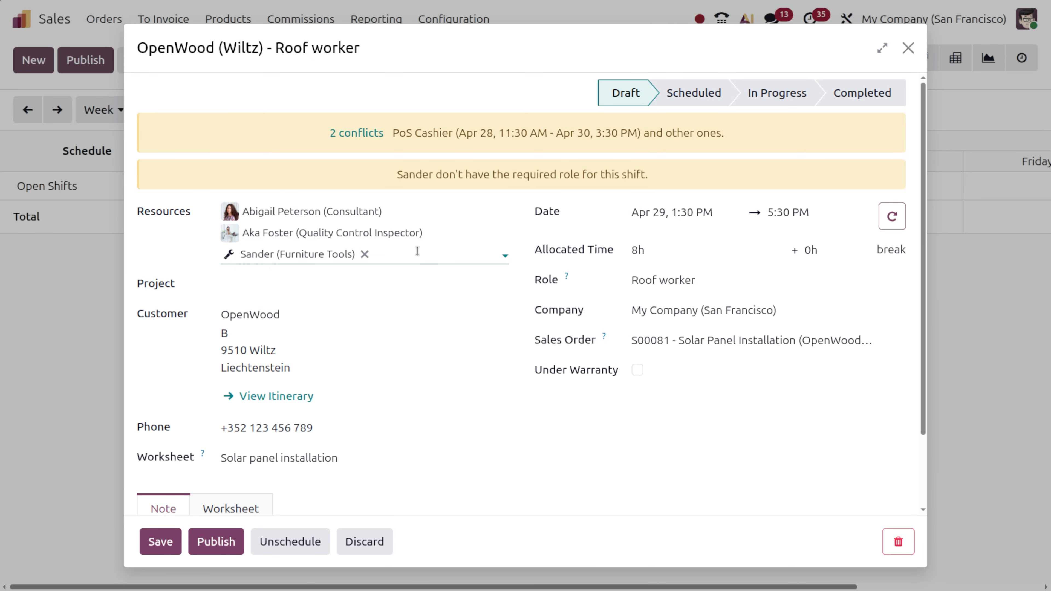
Add Assembly 1 to the OpenWood shift's resources, leave the project empty, and save the shift.
left_click(428, 249)
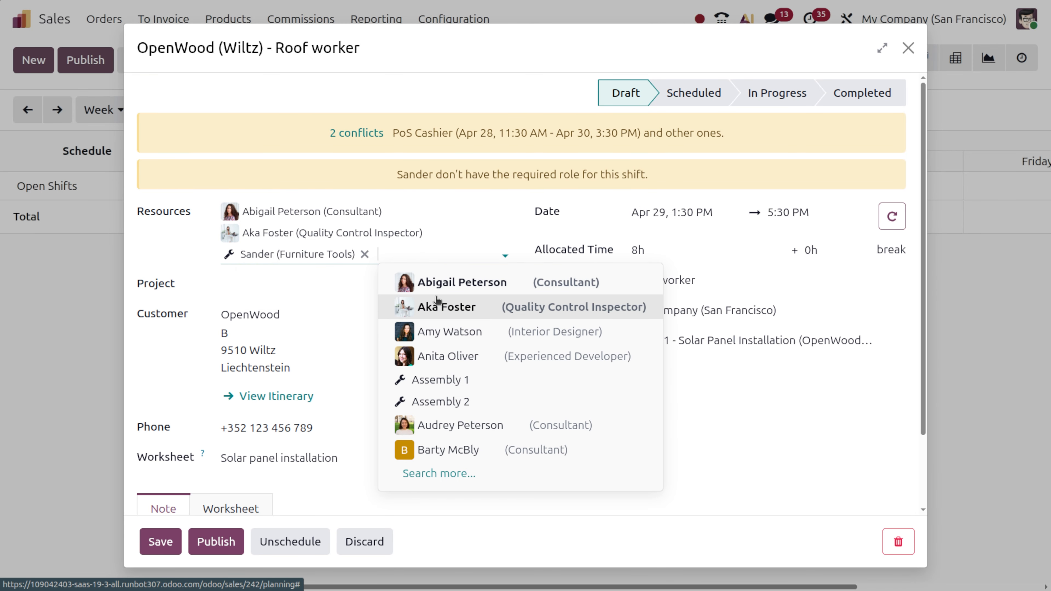
left_click(457, 383)
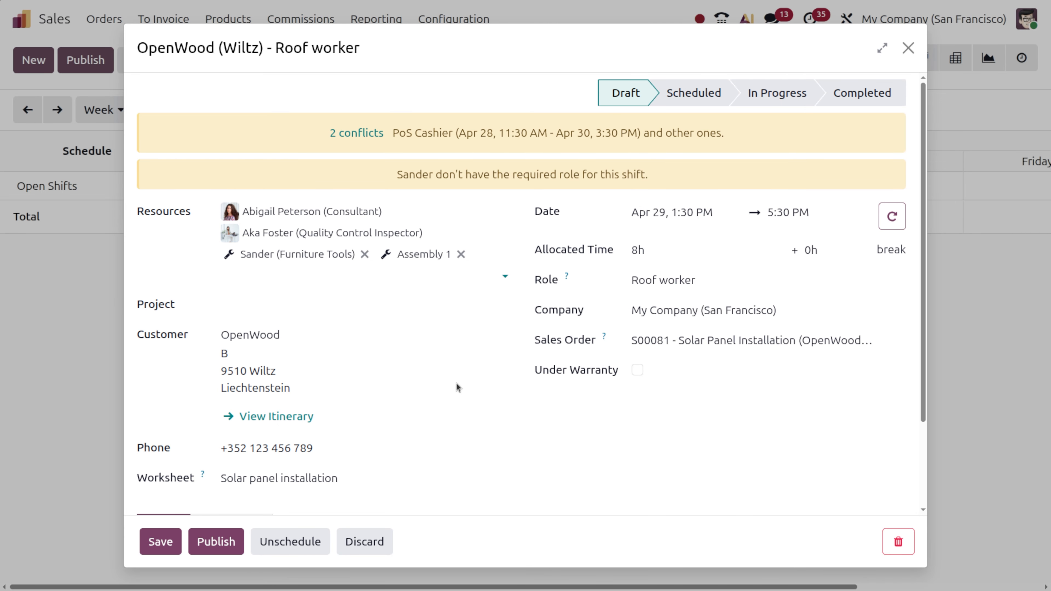
left_click(270, 310)
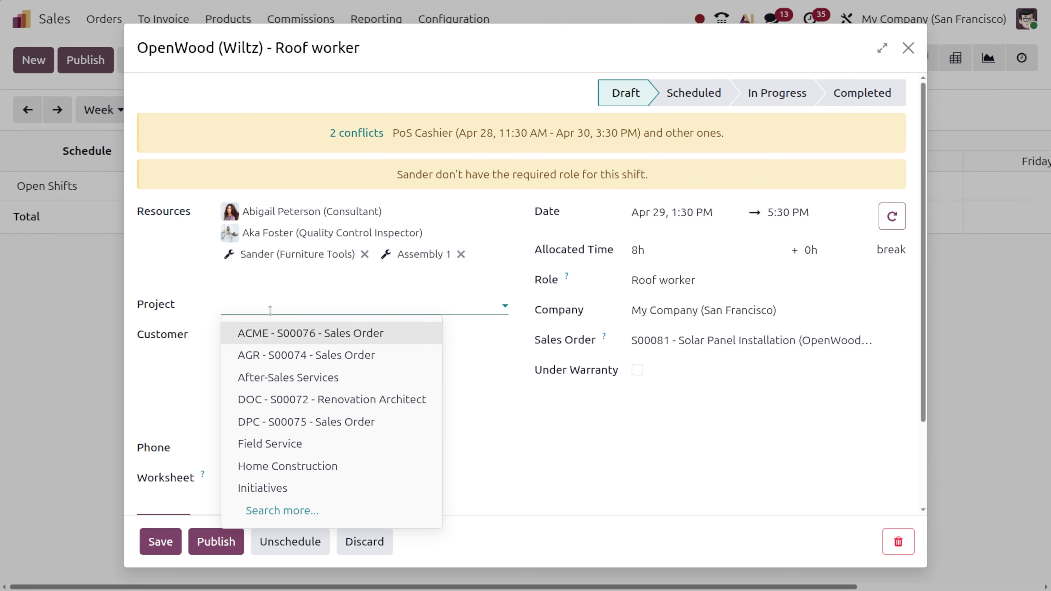
left_click(271, 310)
scroll(356, 472, "down", 3)
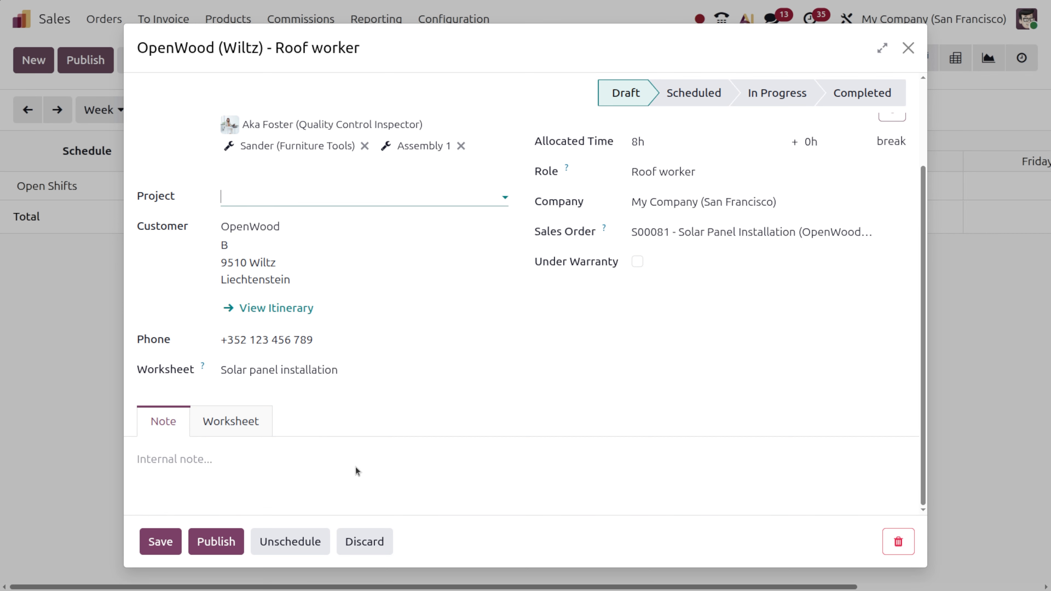
scroll(356, 467, "up", 2)
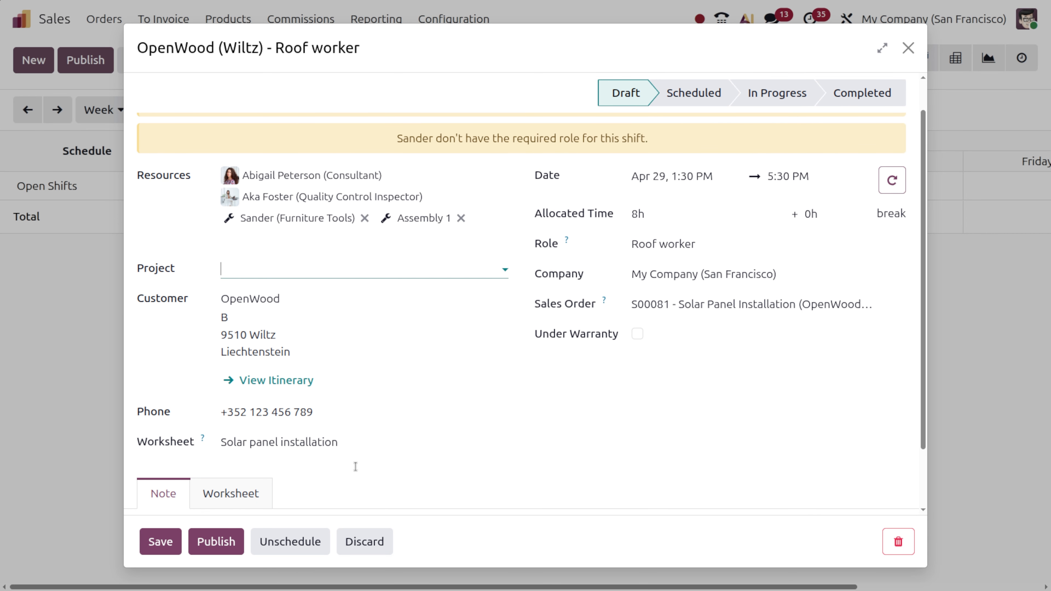
left_click(165, 538)
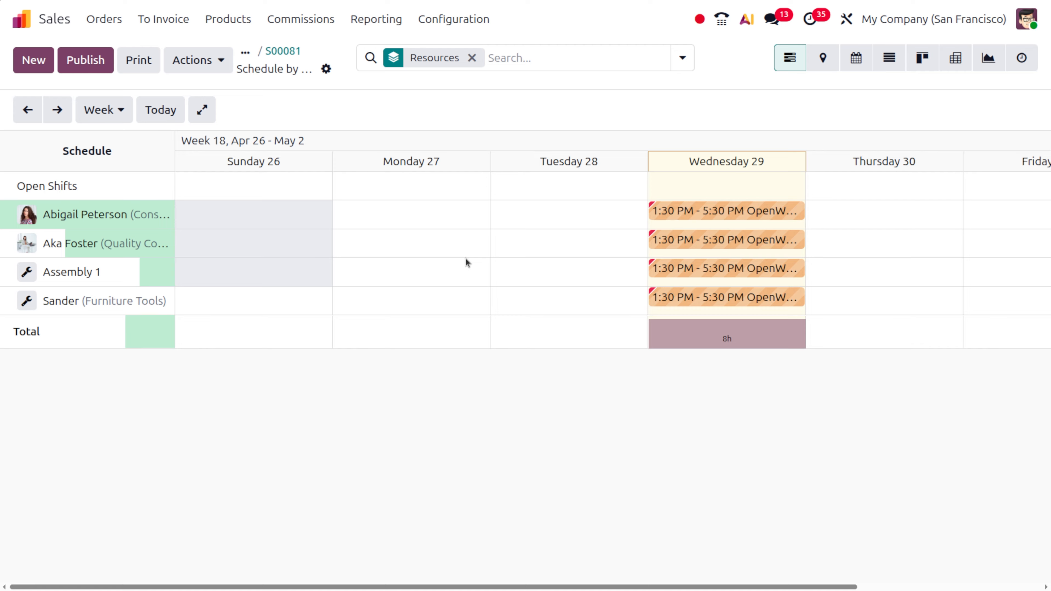
Try to publish the OpenWood shift from its form, and dismiss the employee work email request and the form.
left_click(708, 215)
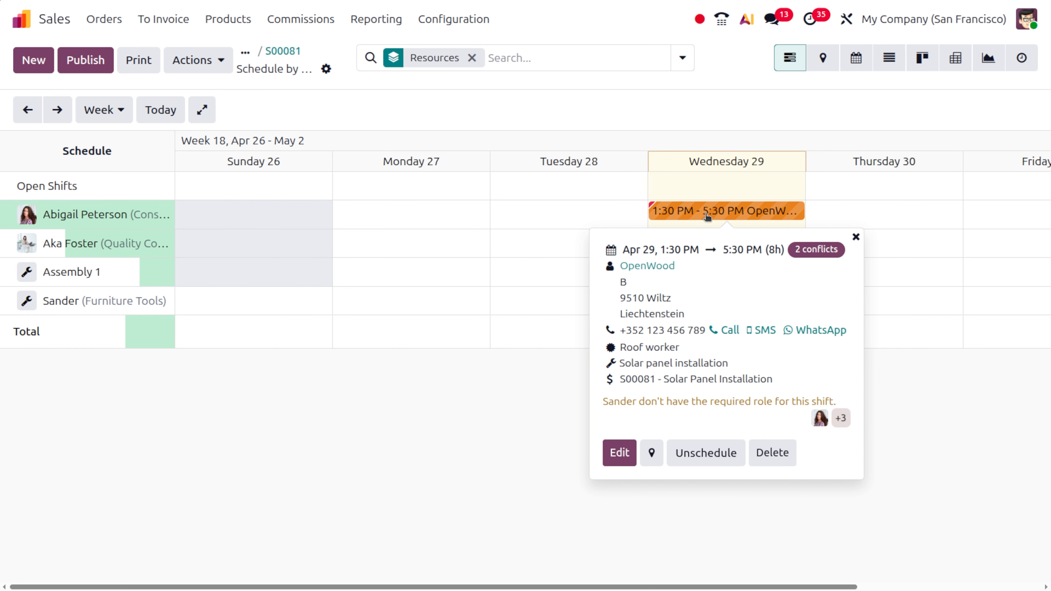
left_click(619, 453)
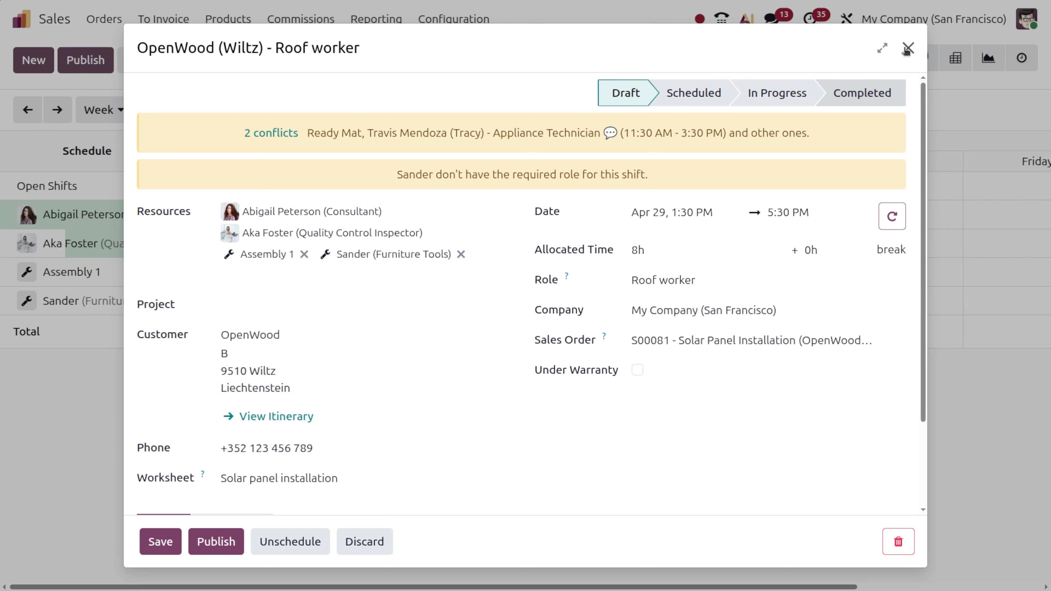
left_click(216, 542)
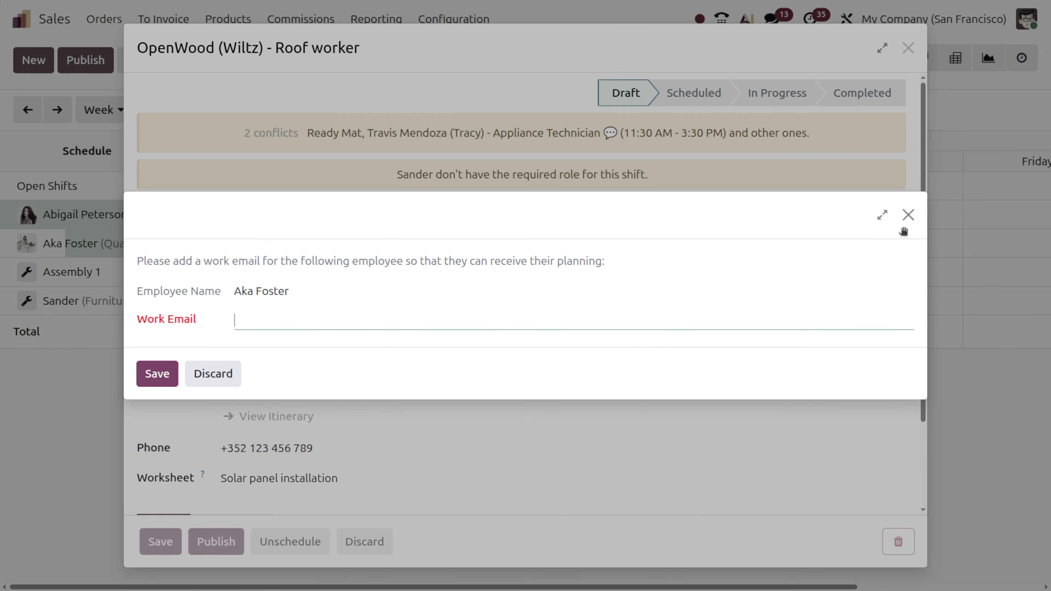
left_click(909, 215)
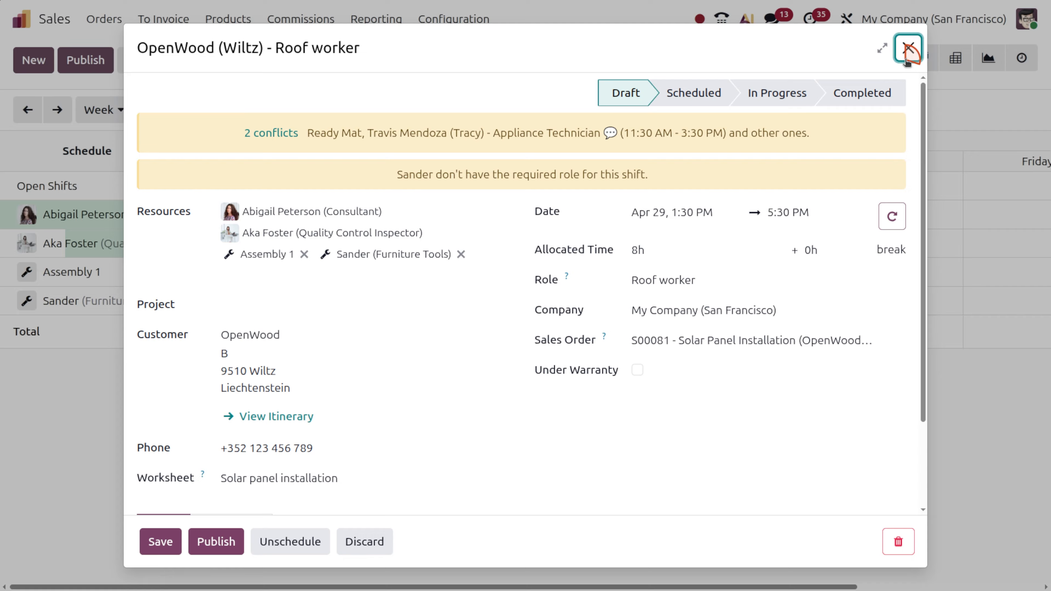
left_click(909, 47)
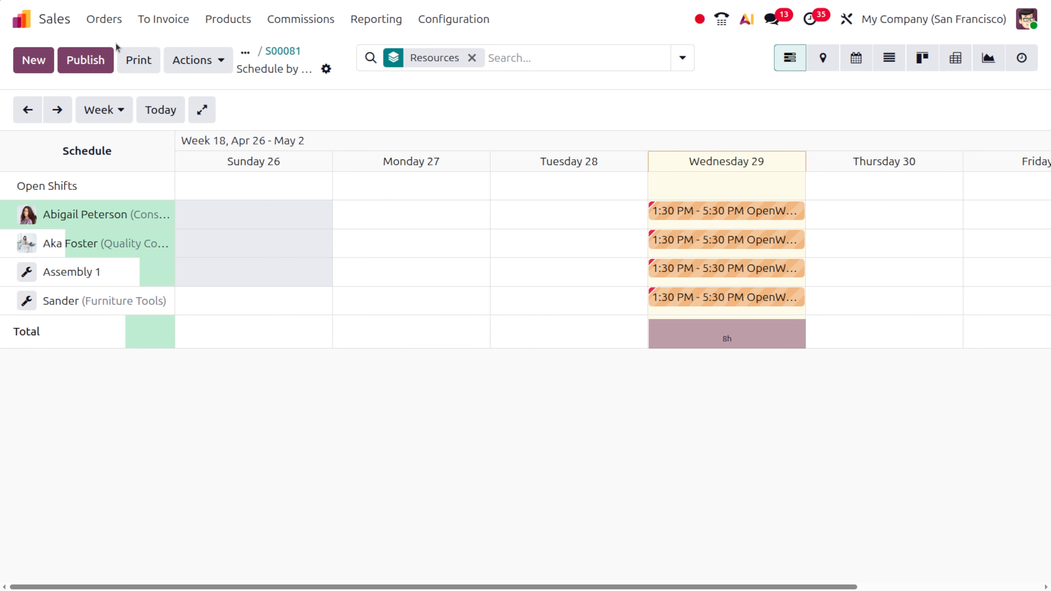
Switch to the Employees app and open the planning section in the settings of the Consultant assigned to the shift.
left_click(43, 21)
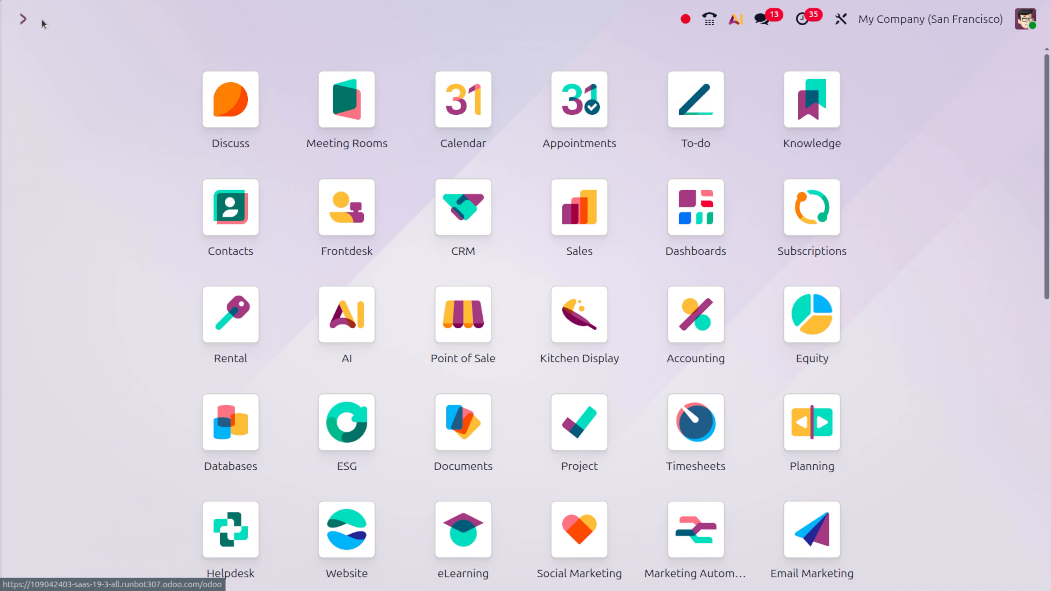
type("empl")
key("Return")
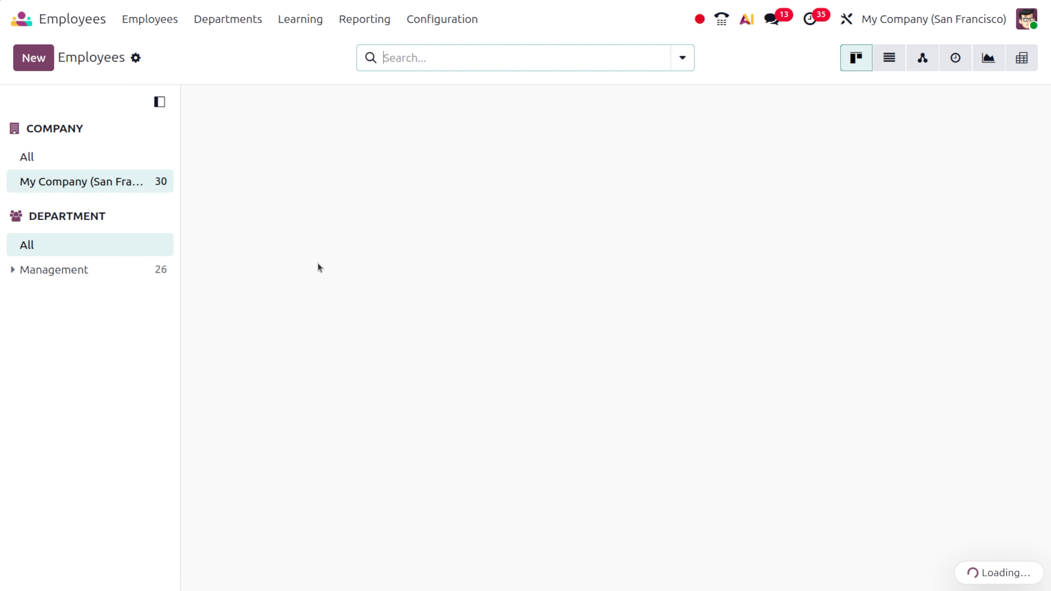
left_click(378, 138)
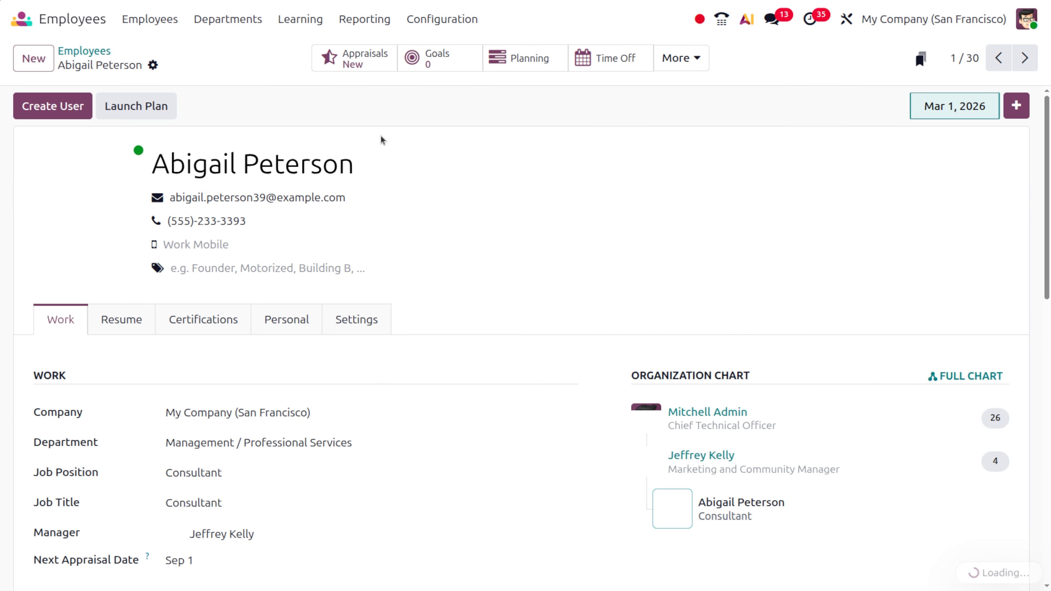
left_click(348, 316)
scroll(380, 508, "down", 5)
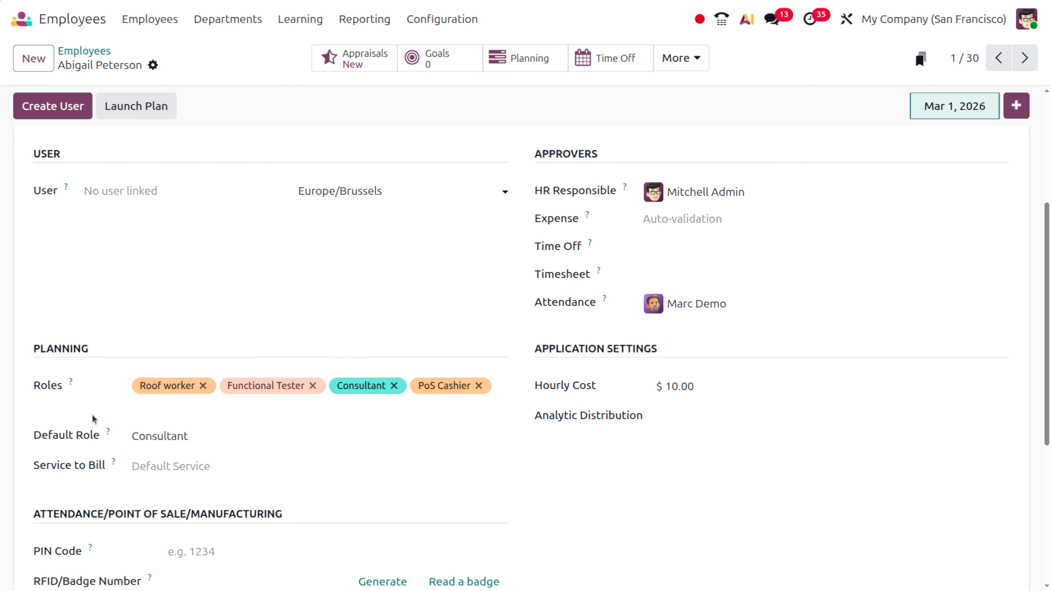
Set the employee's Service to Bill to Solar Panel and save the employee record.
left_click(181, 467)
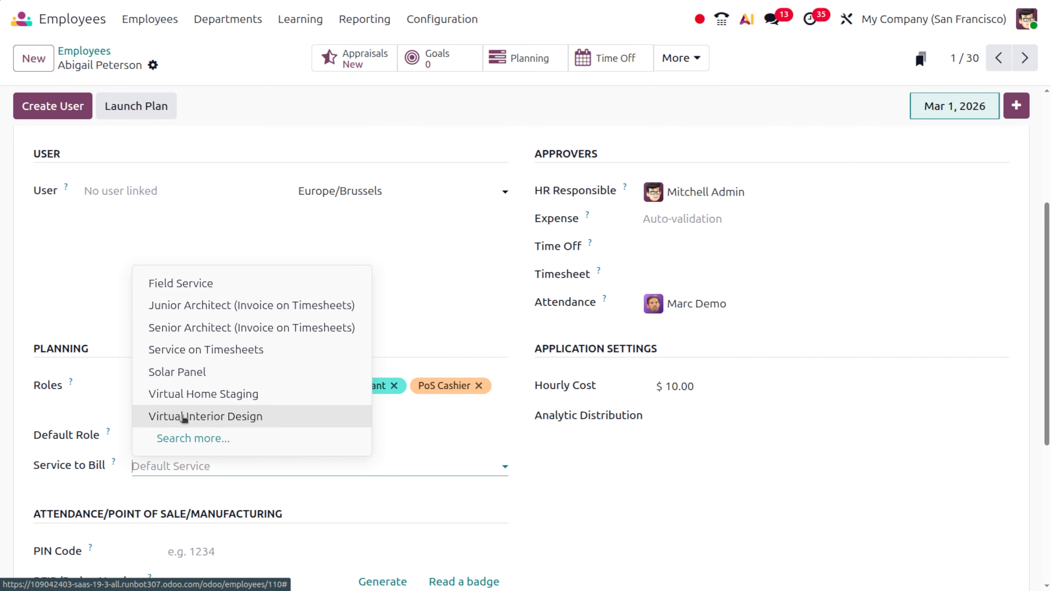
left_click(192, 440)
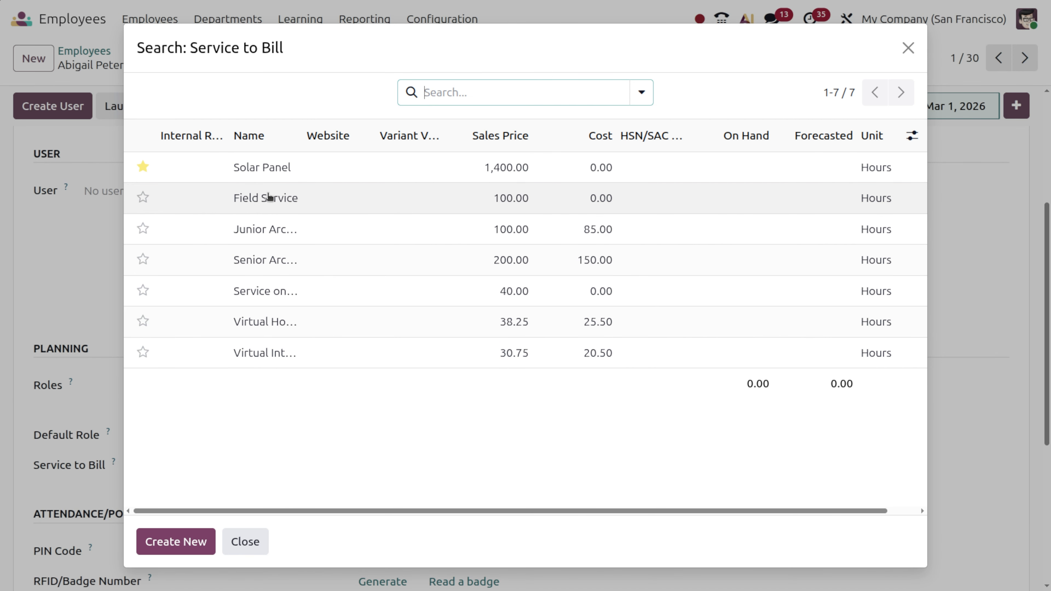
left_click(263, 167)
scroll(211, 536, "down", 5)
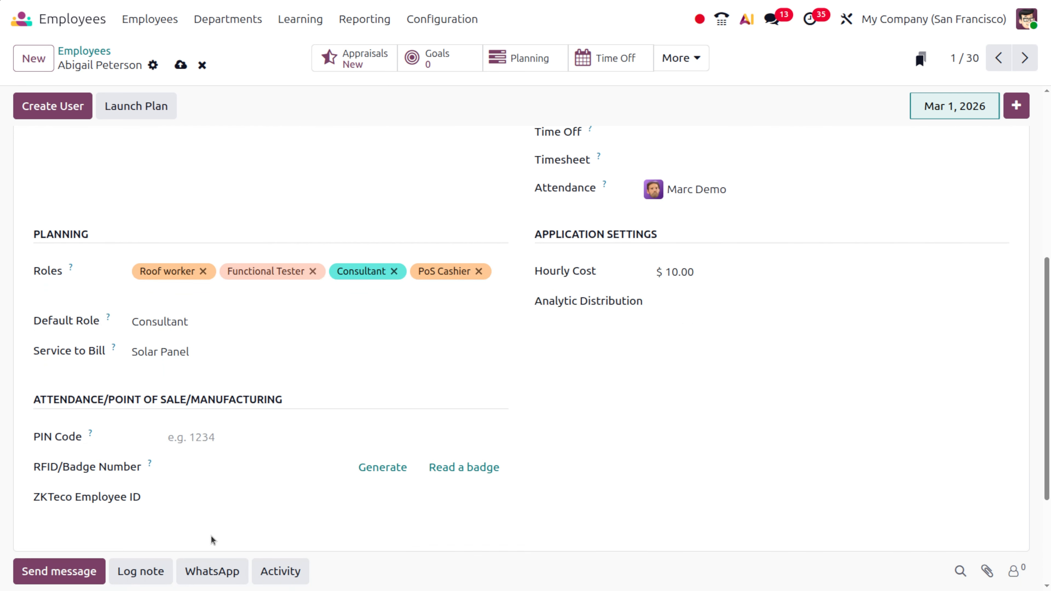
scroll(212, 537, "up", 3)
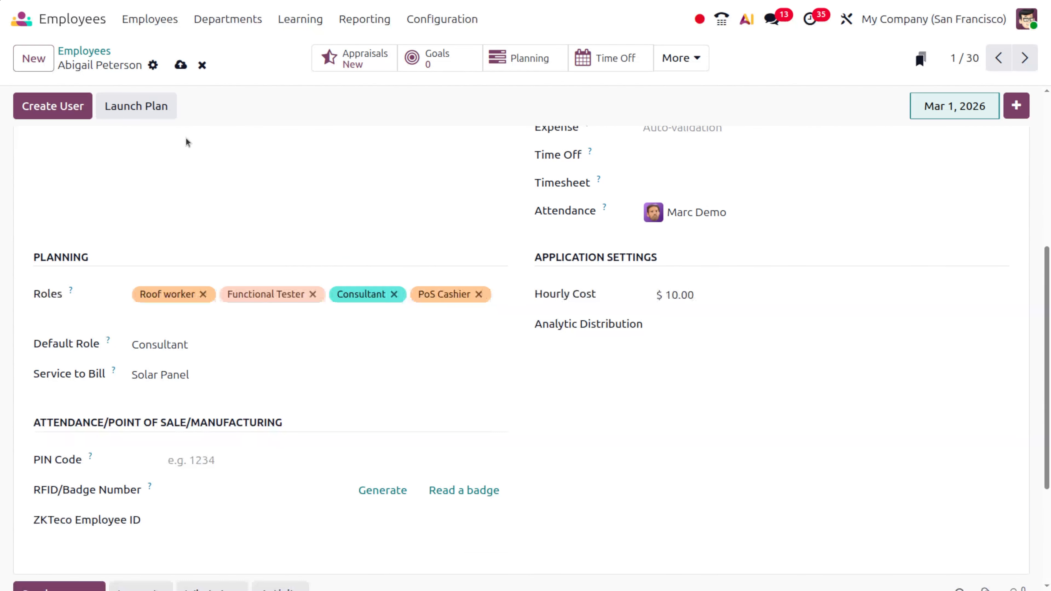
left_click(178, 66)
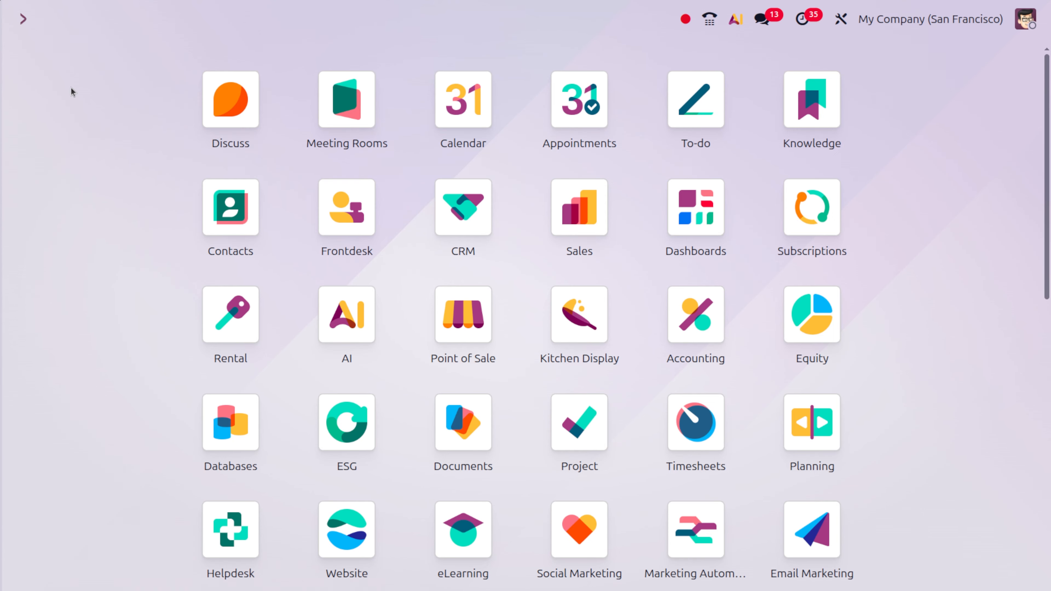
Switch to the Planning app, enable Hide prices on customer report in its Field Service settings, and save.
type("planni")
key("Return")
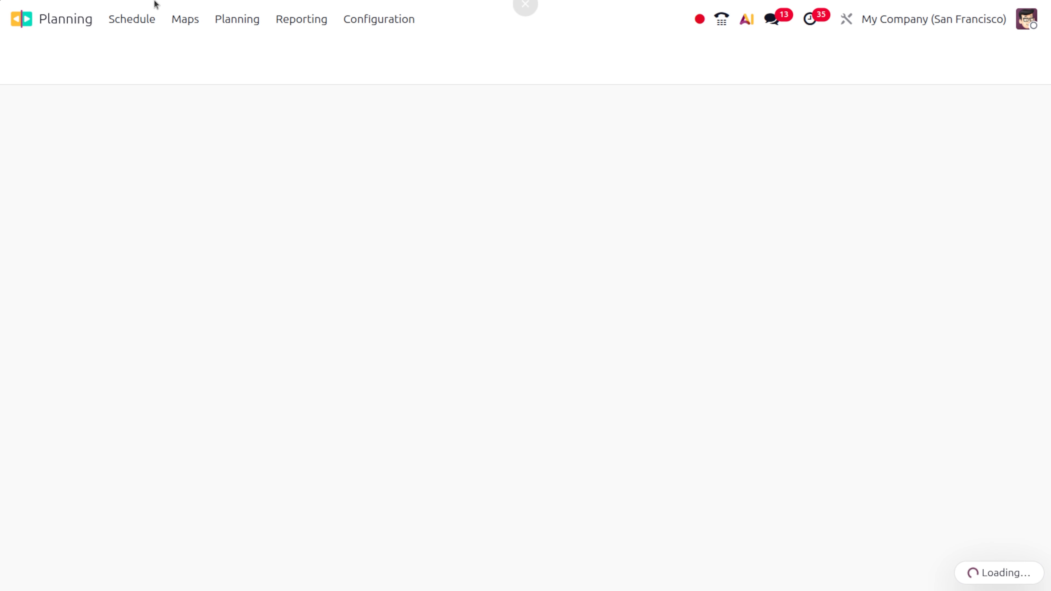
left_click(363, 18)
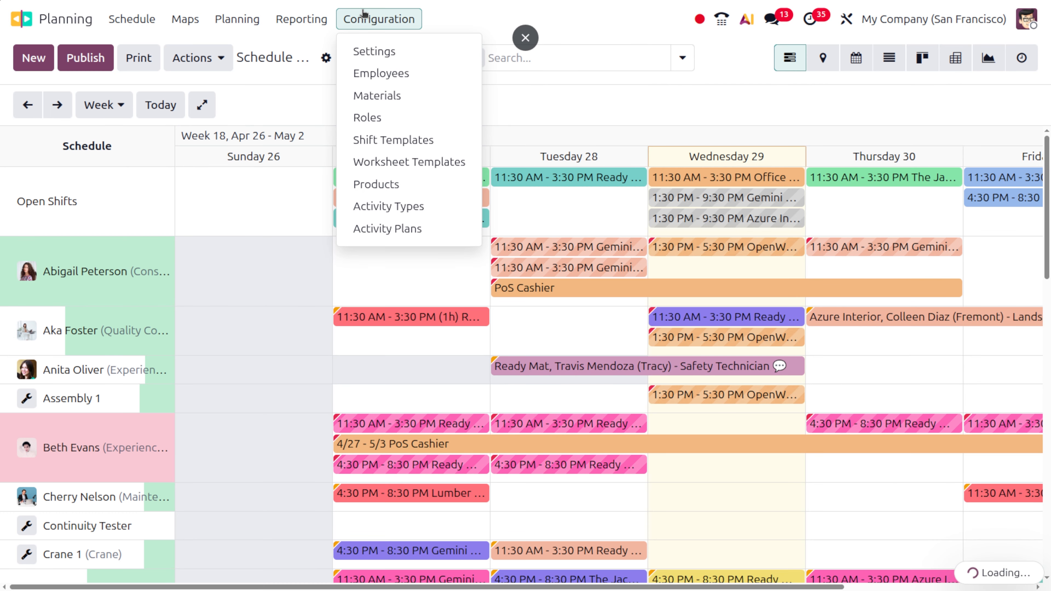
left_click(365, 51)
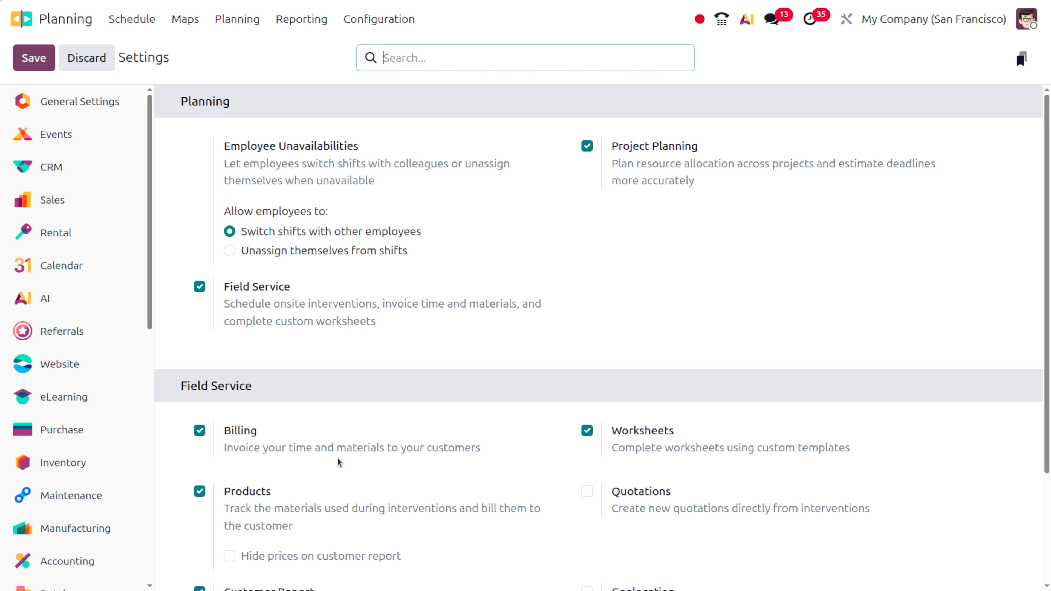
scroll(279, 416, "down", 2)
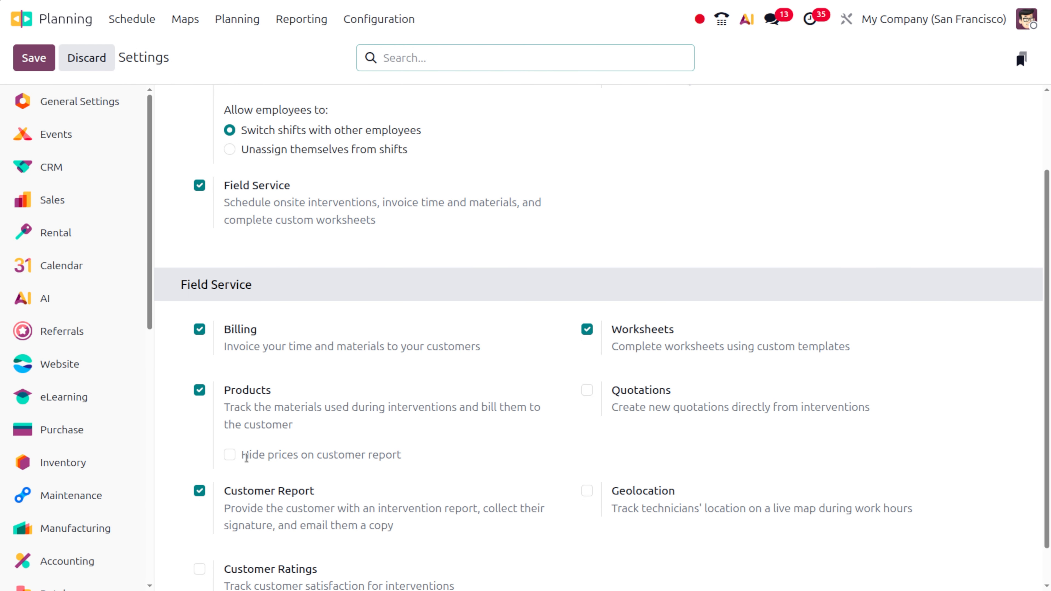
left_click(229, 456)
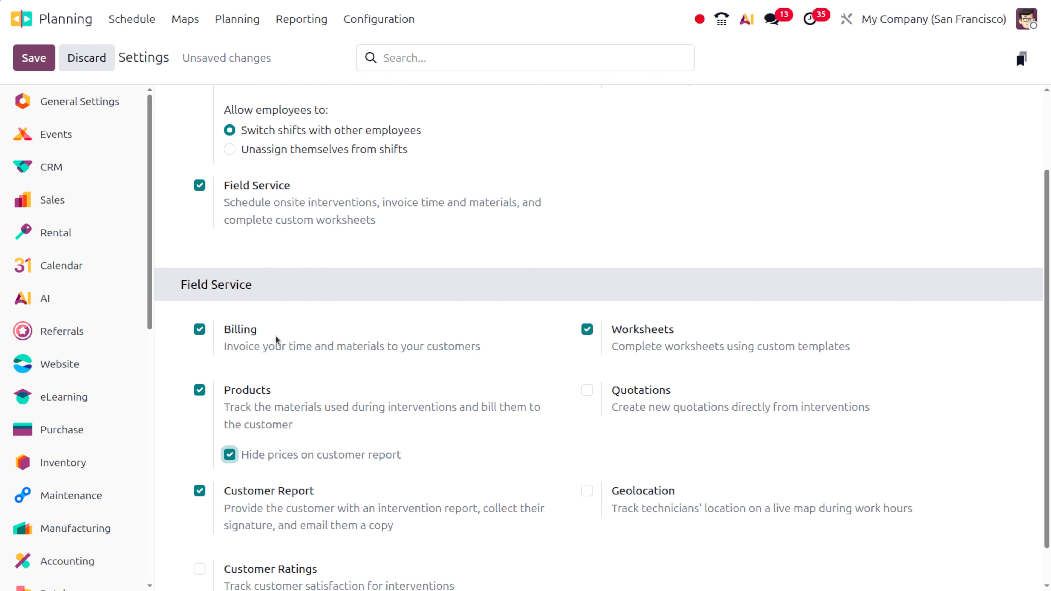
left_click(43, 61)
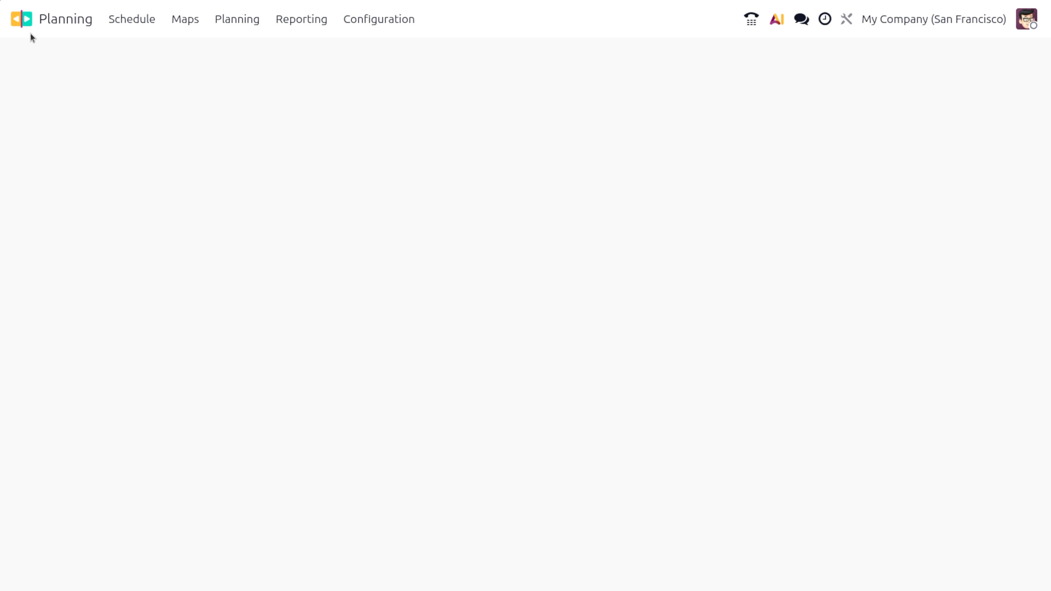
Switch to the Subscriptions app and mark the HVAC Maintenance product as a favorite in its product list.
left_click(27, 28)
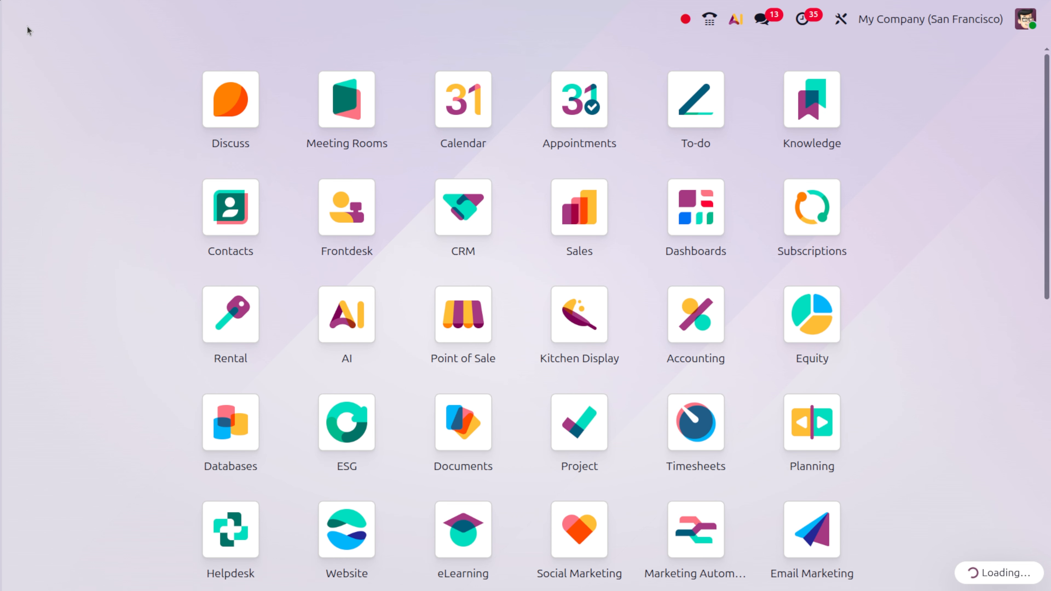
left_click(814, 220)
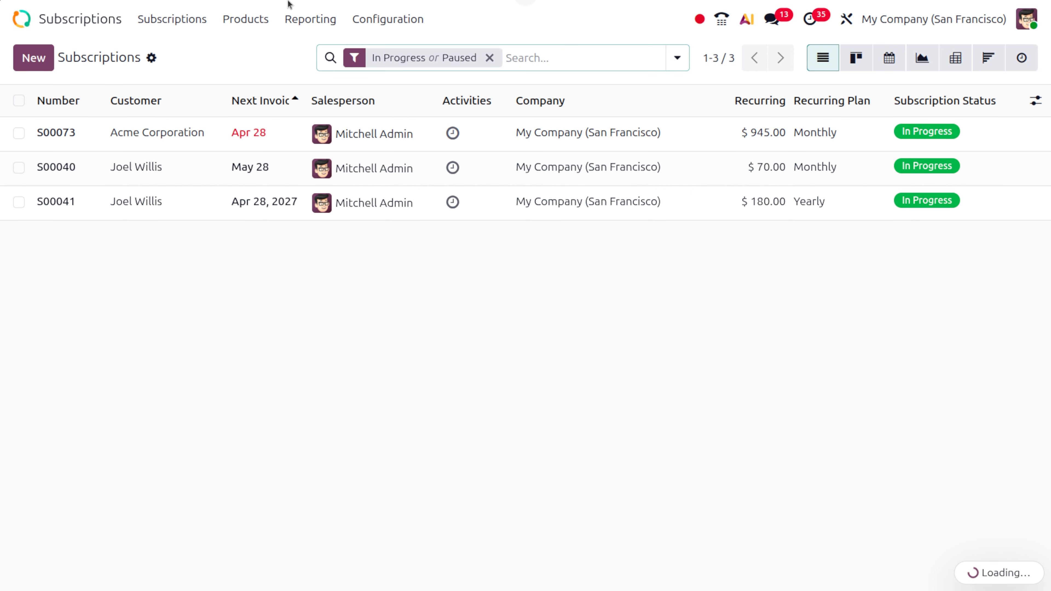
left_click(246, 19)
left_click(258, 47)
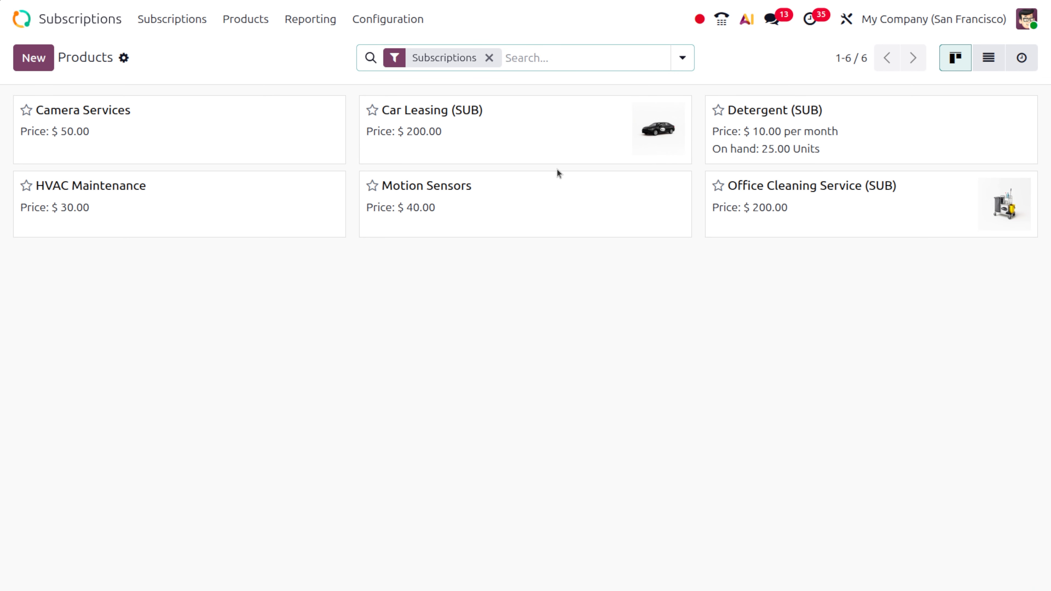
left_click(27, 186)
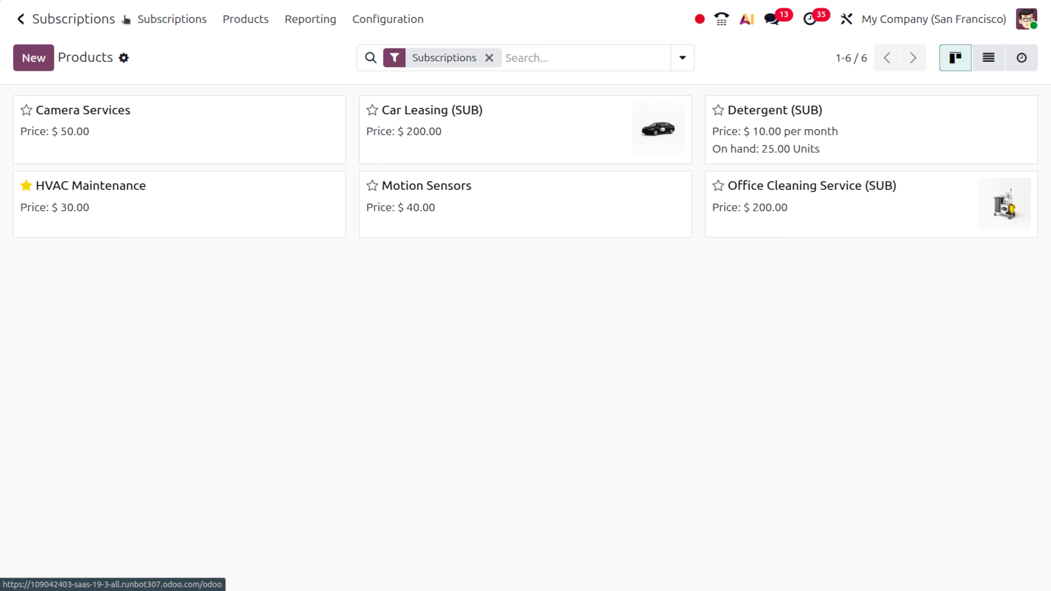
Create a new subscription quotation for the individual customer based in Bayonne with a Monthly recurring plan.
left_click(160, 20)
left_click(171, 50)
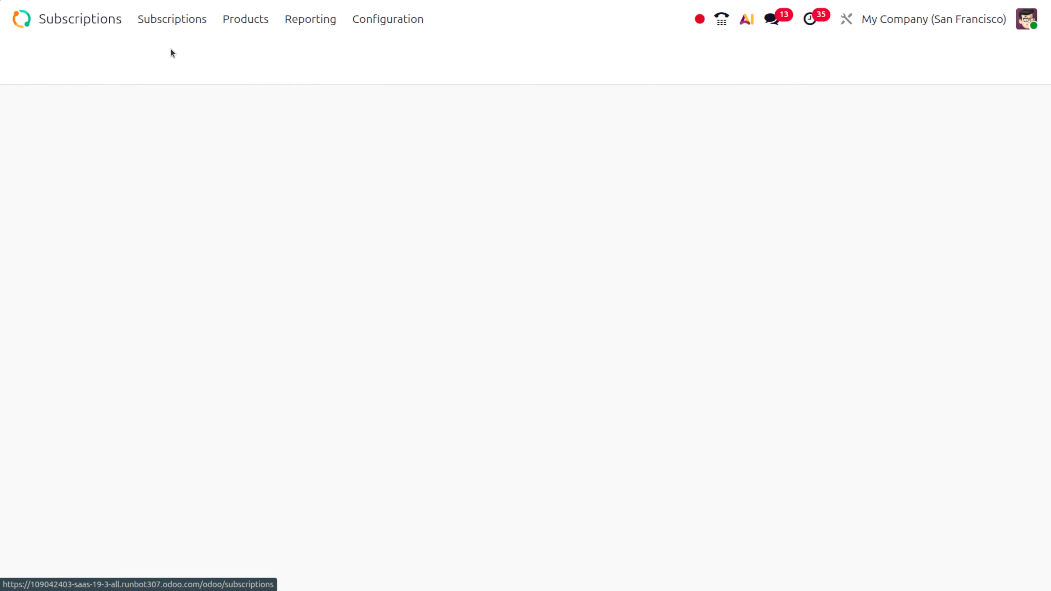
left_click(42, 62)
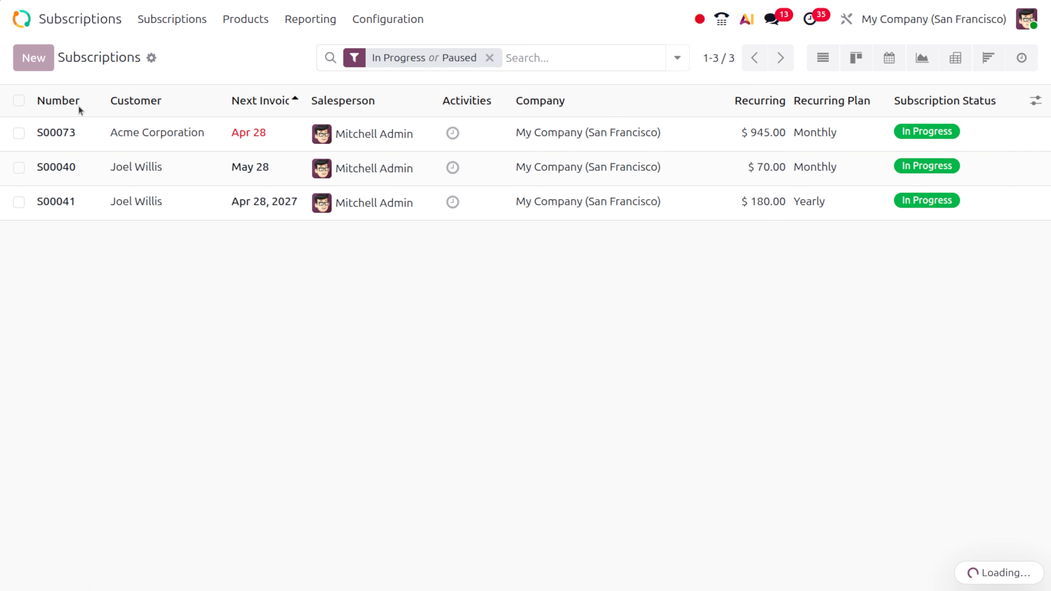
left_click(179, 196)
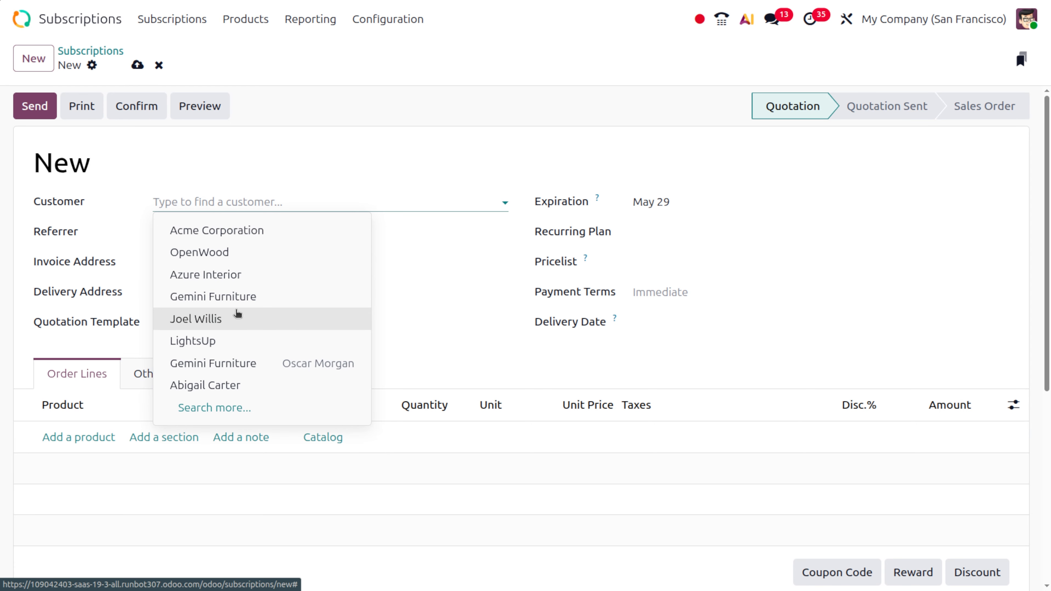
left_click(237, 315)
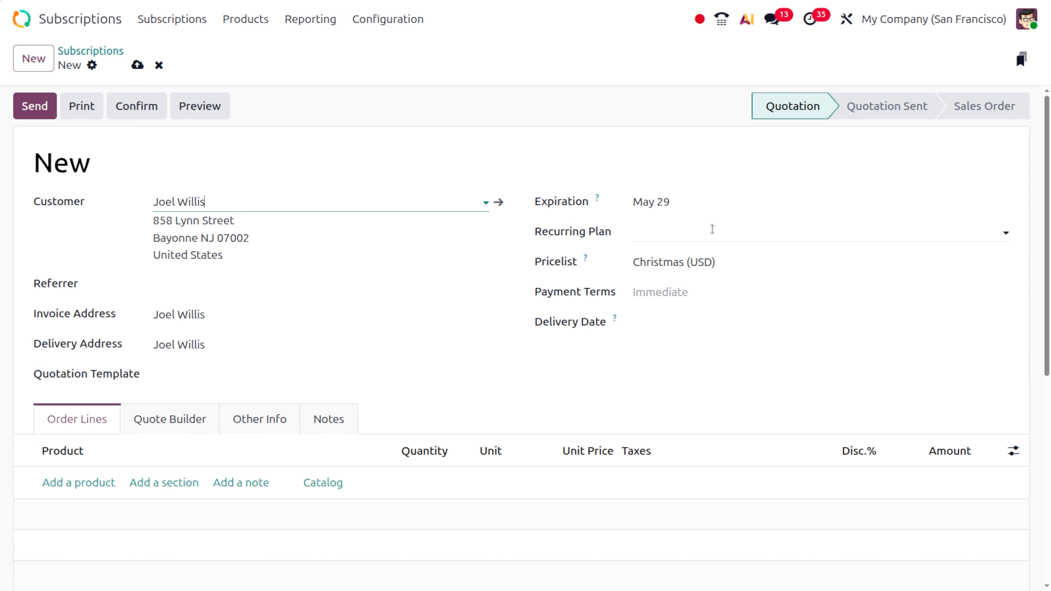
left_click(712, 229)
left_click(682, 268)
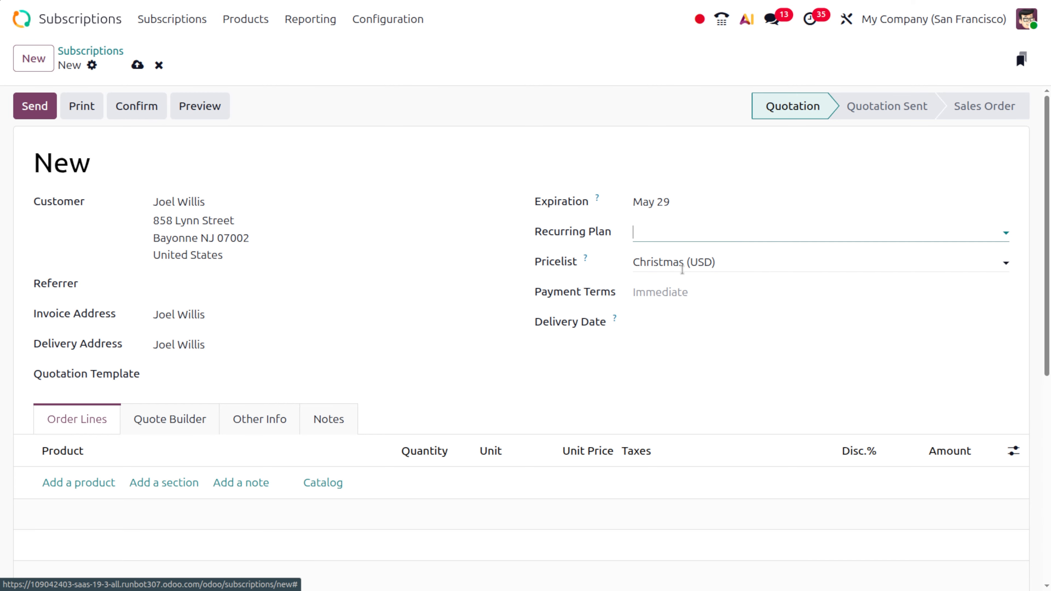
Add the HVAC Maintenance product to the quotation's order lines.
left_click(62, 477)
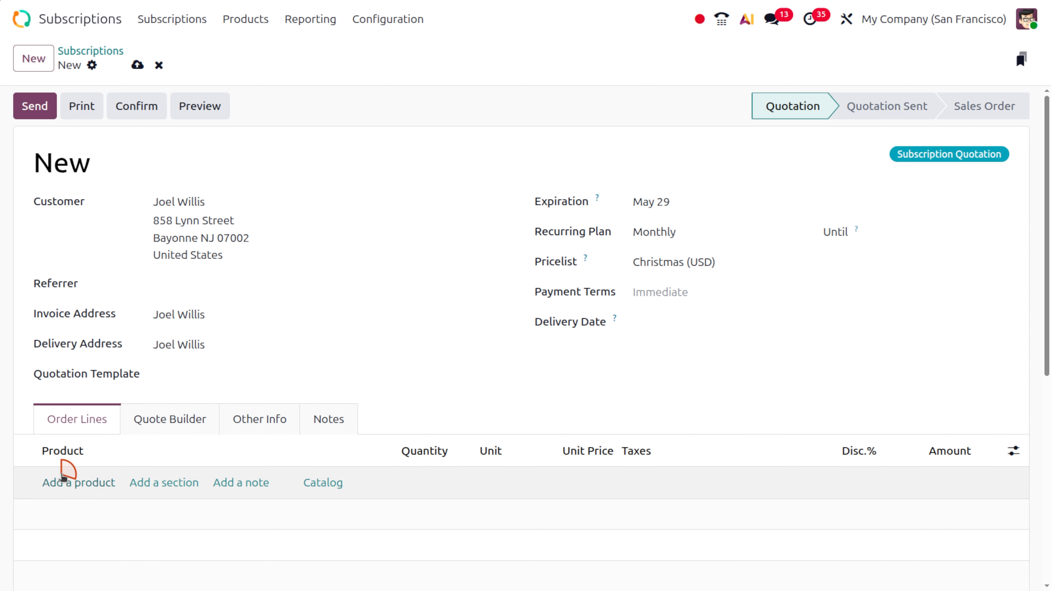
type("hvac")
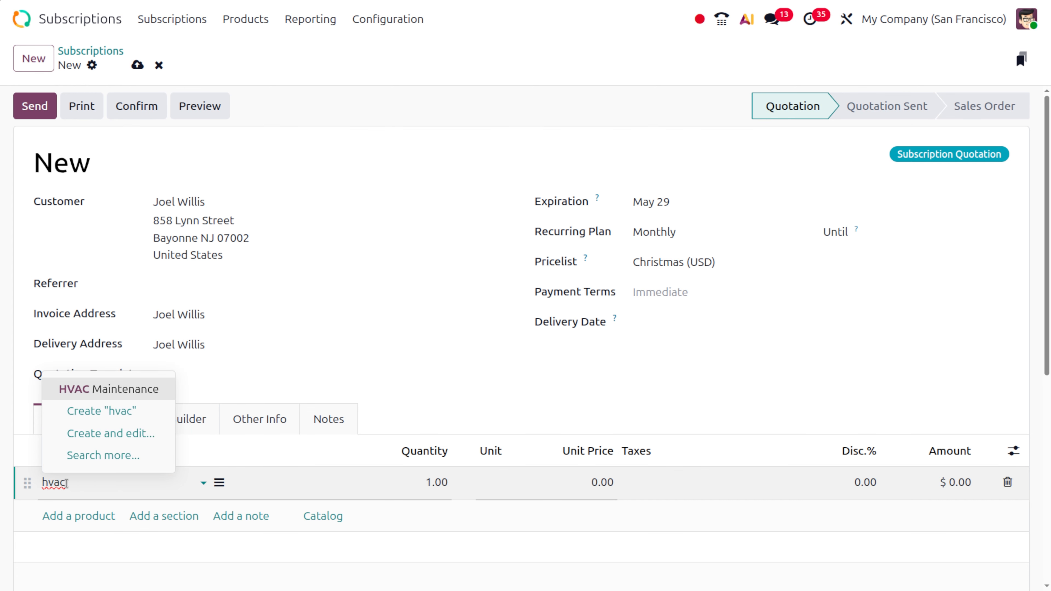
key("Return")
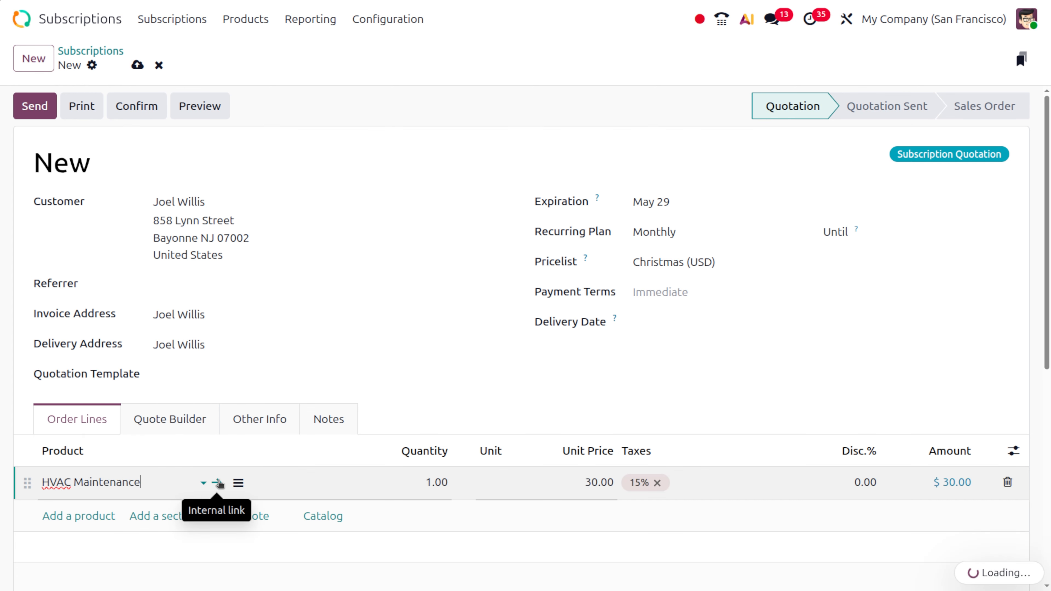
Examine the HVAC Maintenance product's project, invoicing, planning role and worksheet settings, and return to the quotation.
left_click(218, 483)
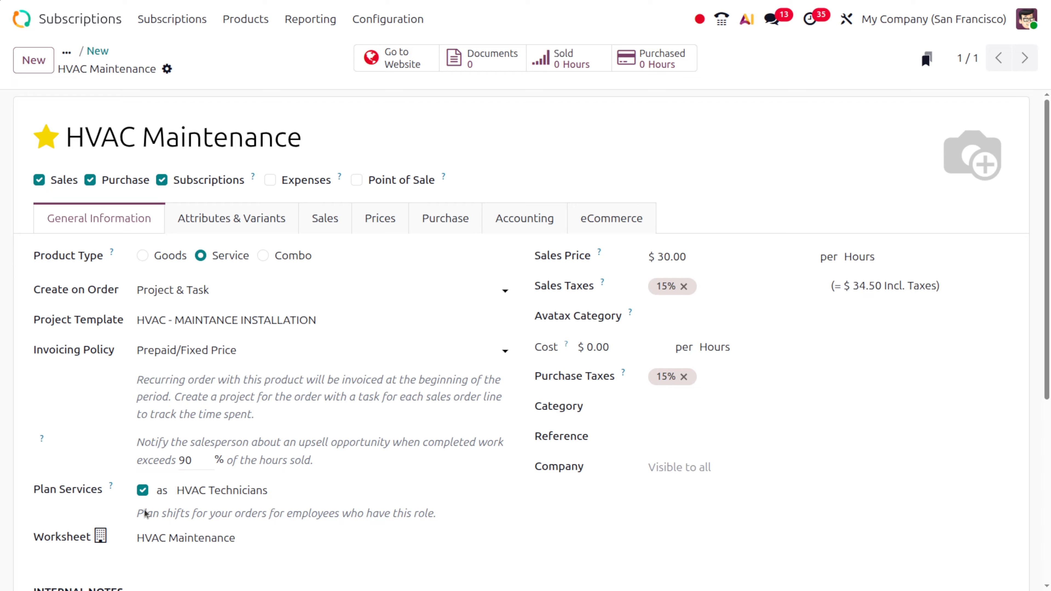
scroll(206, 563, "down", 3)
scroll(207, 564, "up", 3)
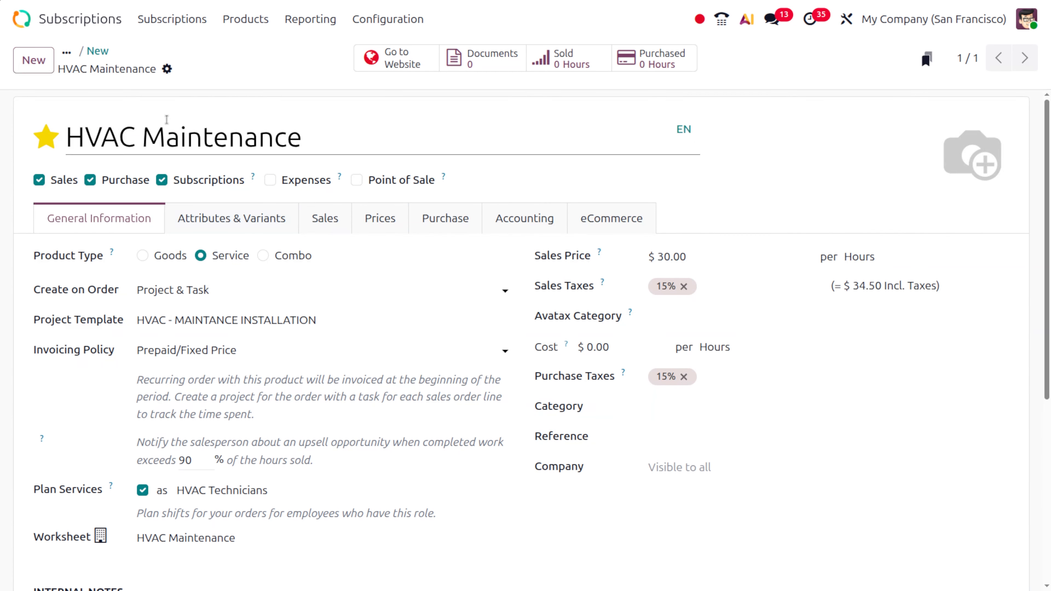
left_click(99, 52)
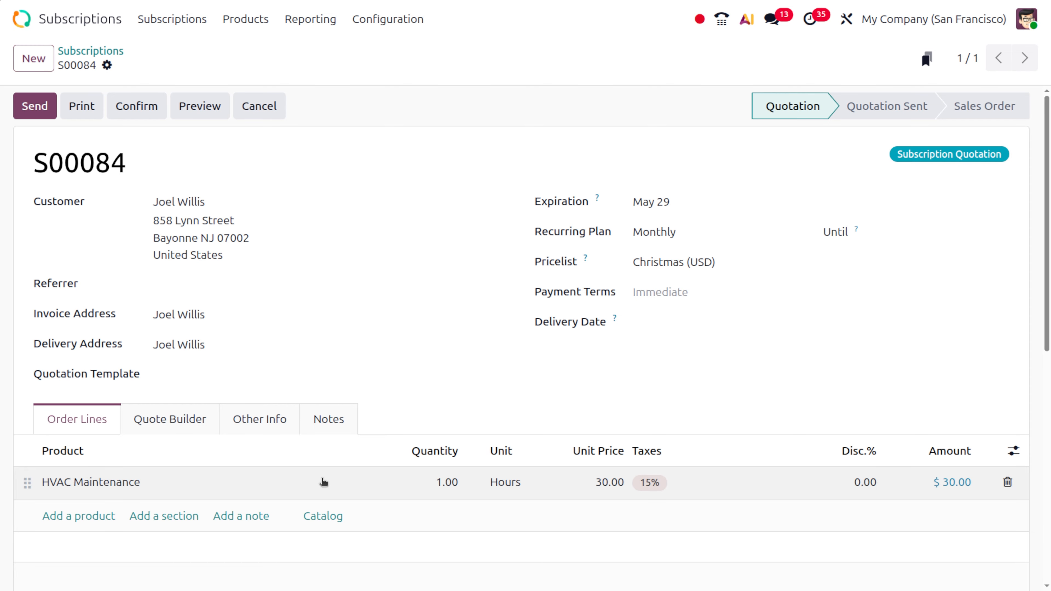
left_click(136, 483)
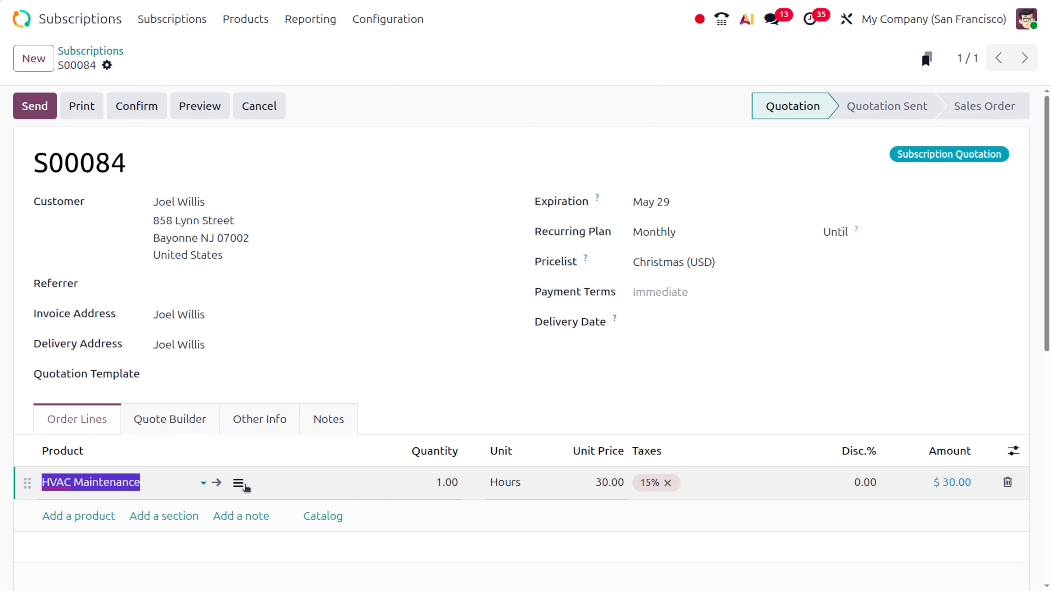
left_click(223, 483)
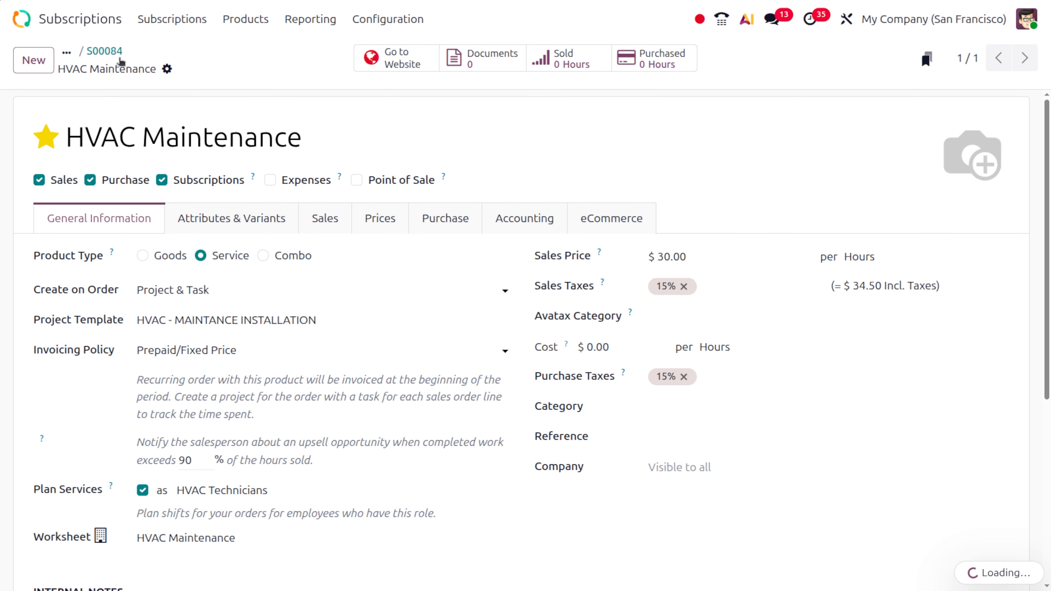
left_click(106, 51)
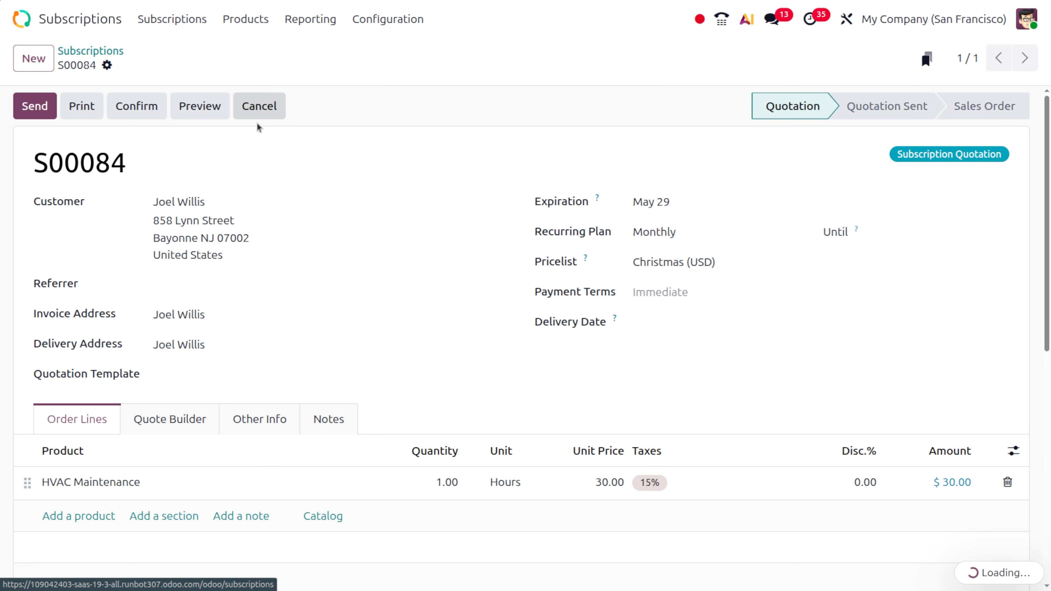
Confirm the subscription quotation and plan its HVAC Maintenance shift as an open shift on Wednesday 29.
left_click(137, 106)
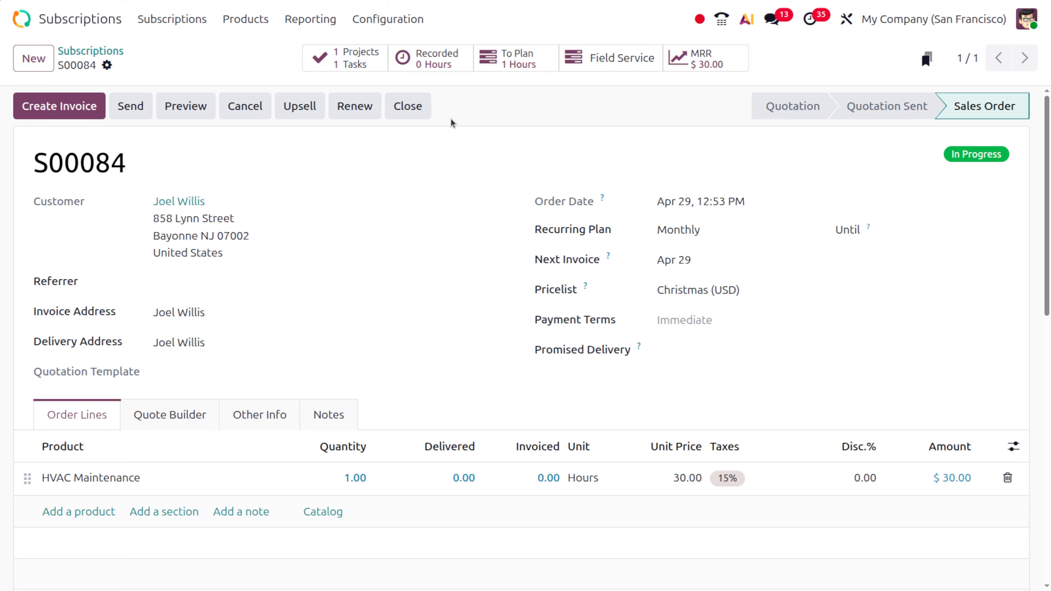
left_click(516, 62)
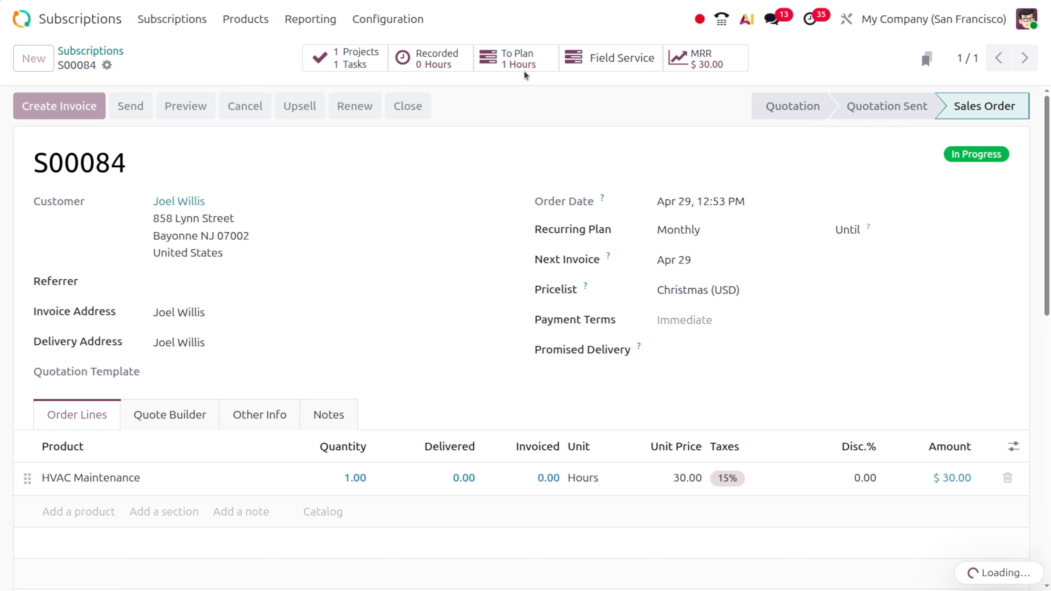
left_click(714, 193)
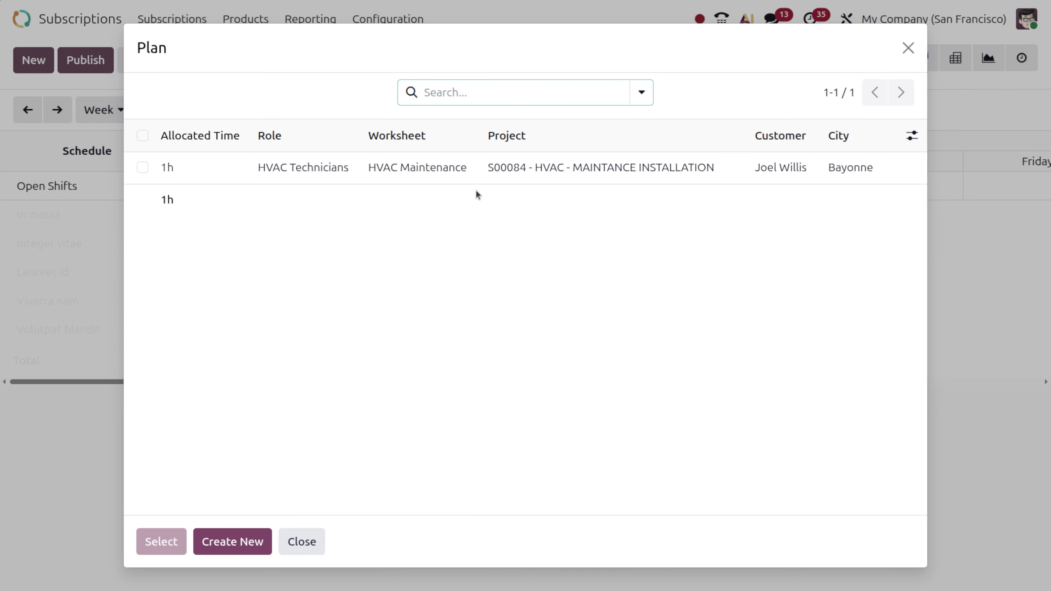
left_click(476, 170)
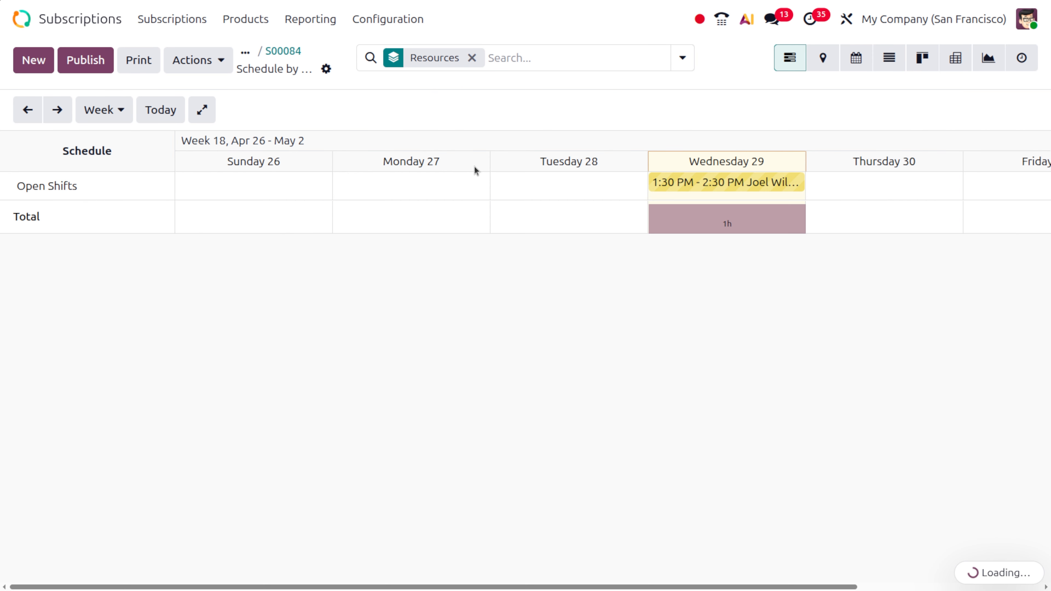
Open the new HVAC shift for editing and assign a Consultant and the Marketing and Community Manager as its resources.
left_click(753, 184)
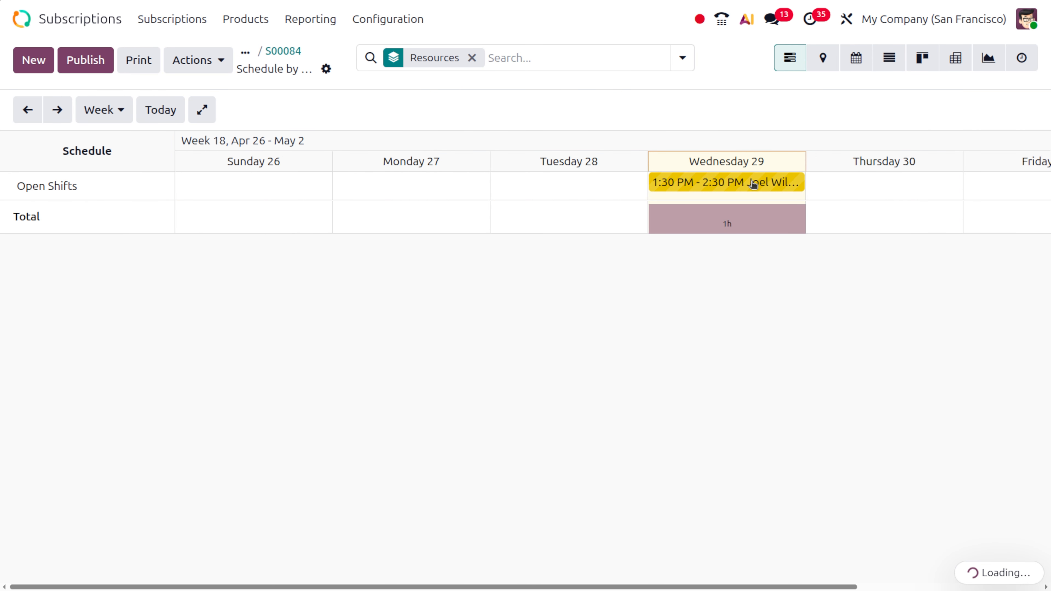
left_click(629, 432)
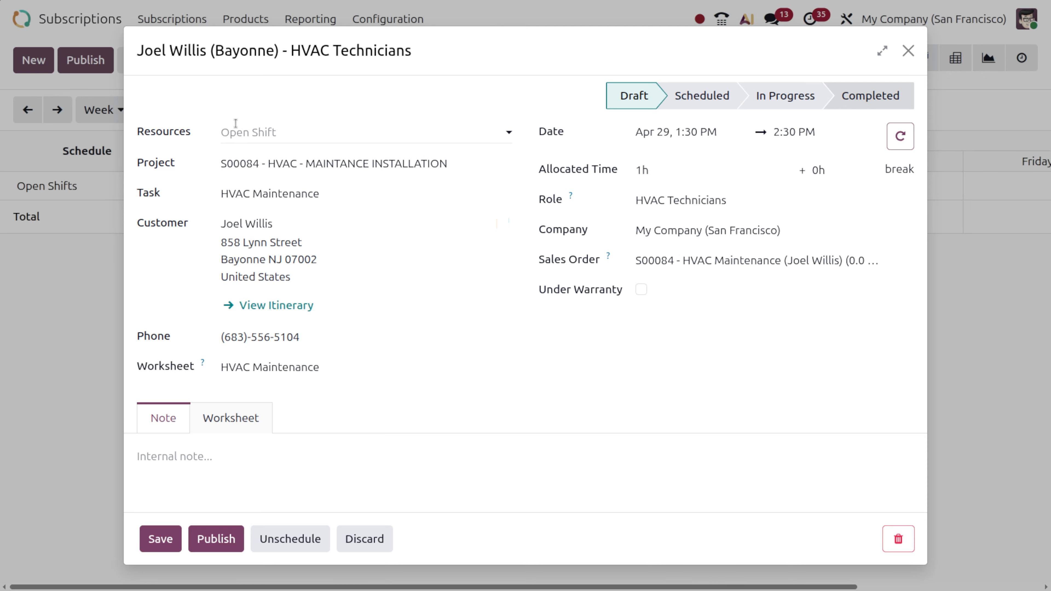
left_click(237, 133)
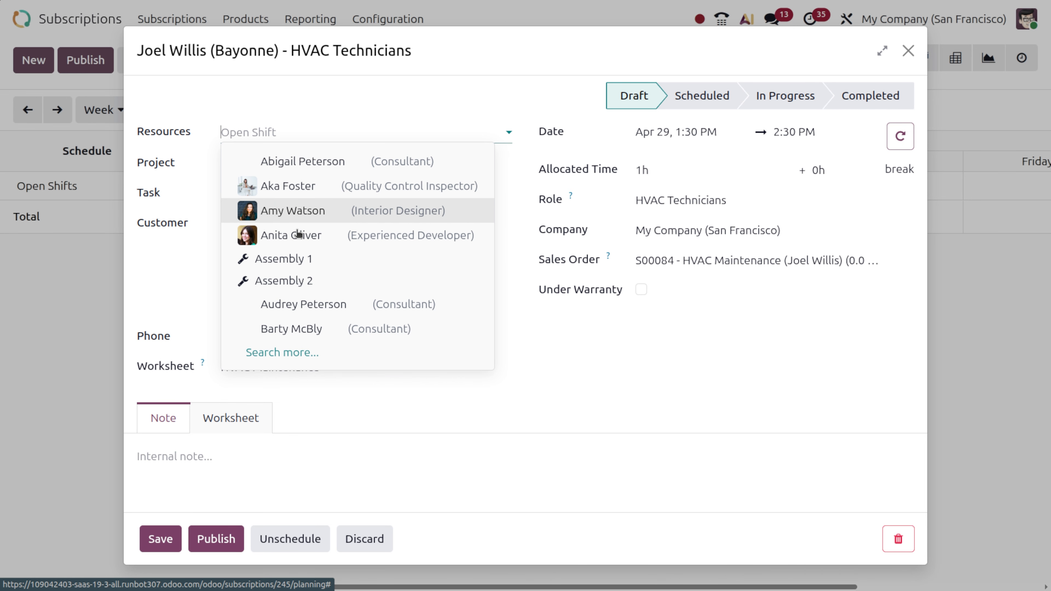
left_click(334, 328)
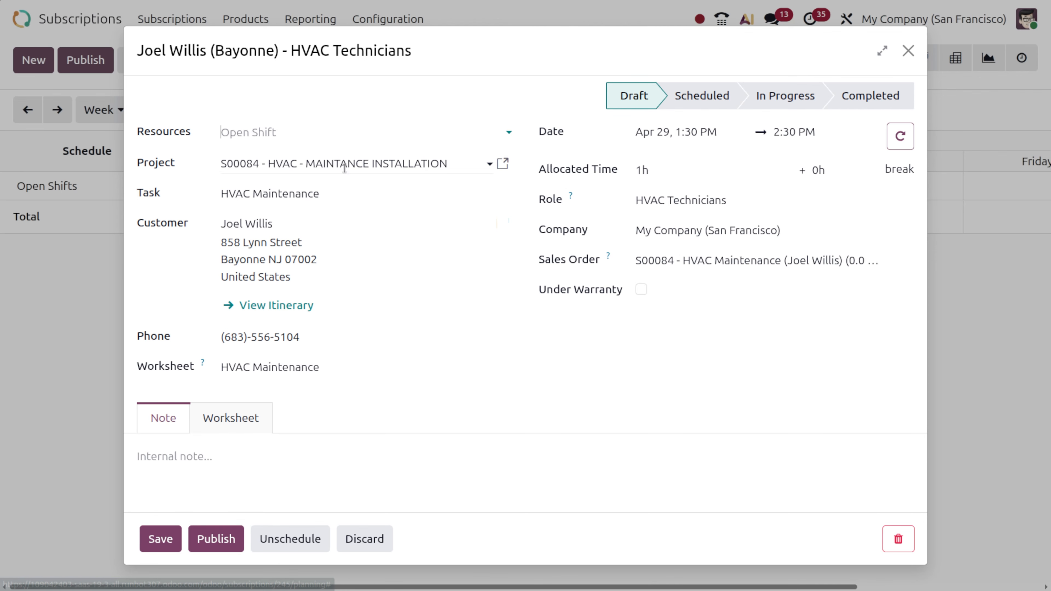
left_click(400, 133)
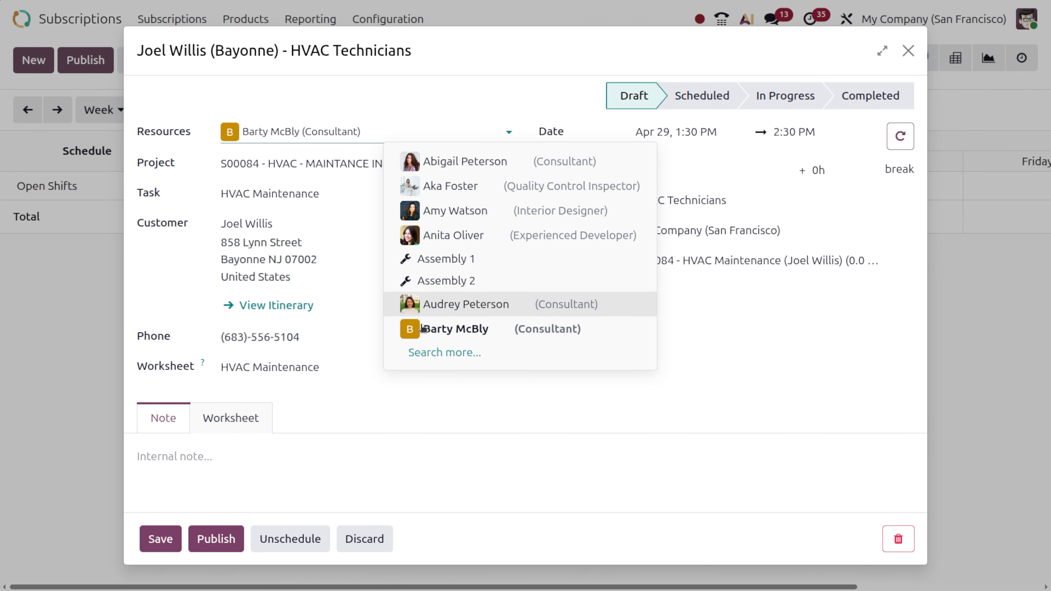
left_click(438, 352)
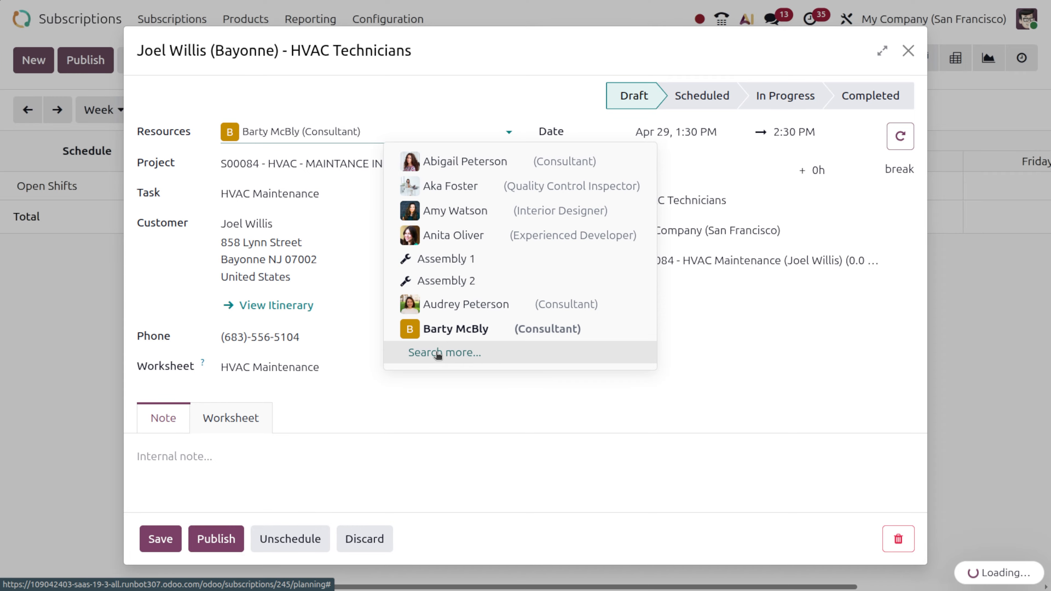
scroll(351, 404, "down", 5)
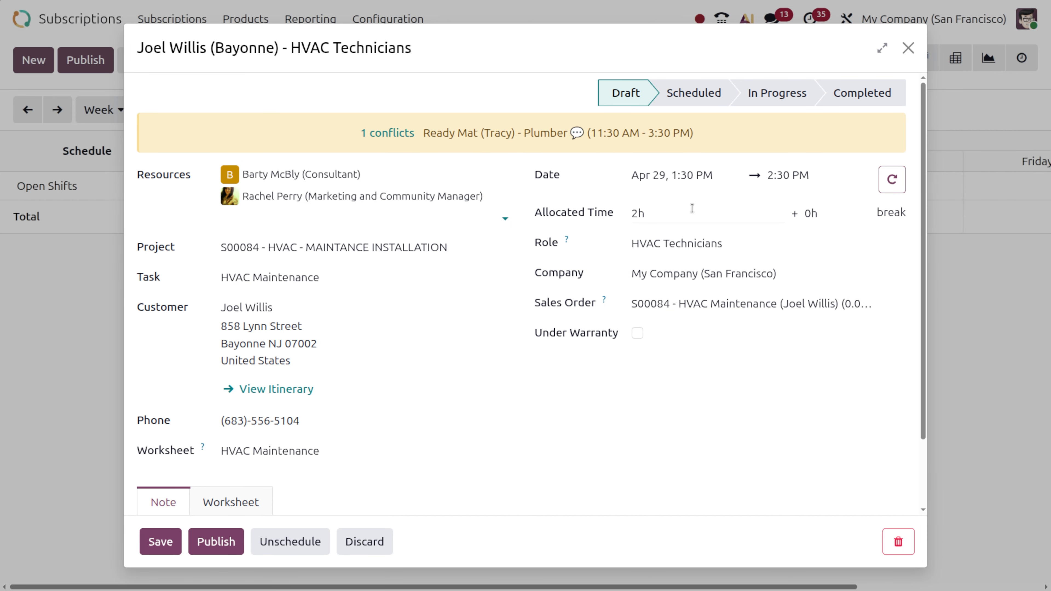
Mark the HVAC shift as under warranty and set its allocated time to 8h.
left_click(638, 333)
left_click(742, 211)
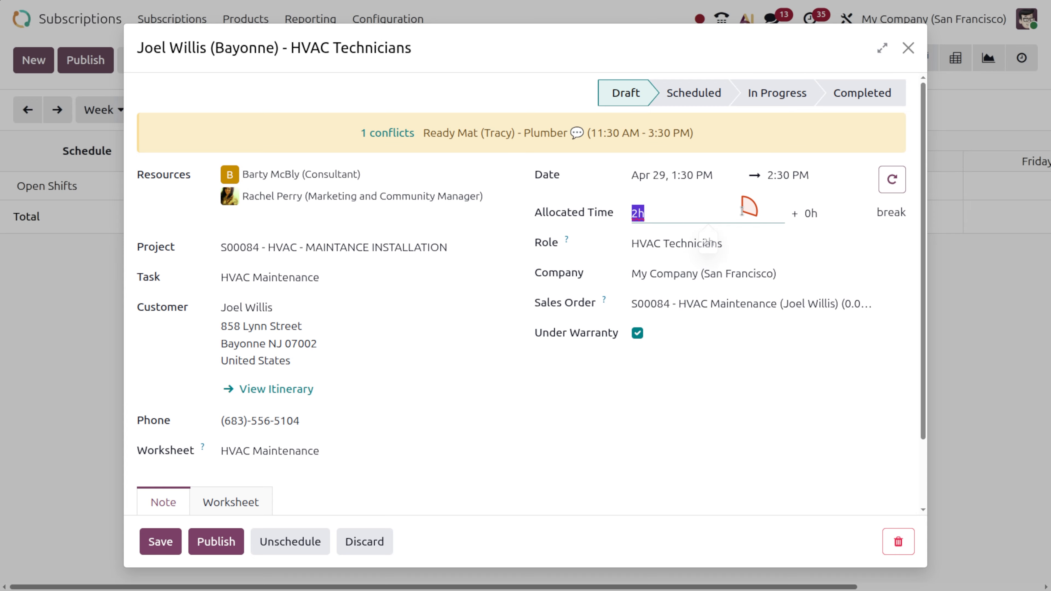
type("8")
left_click(705, 403)
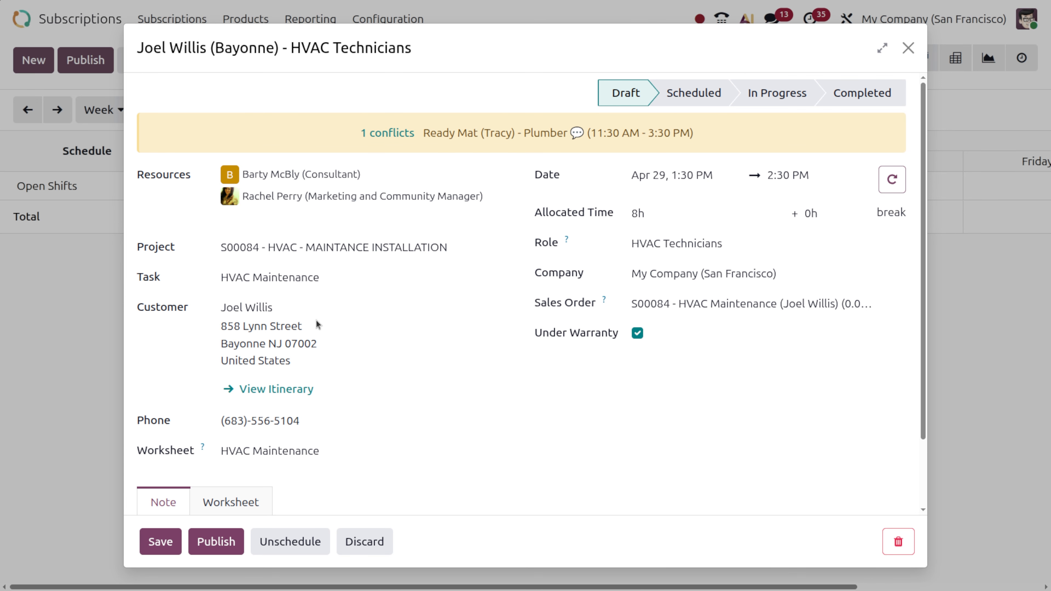
Review the HVAC shift's details and make it repeat every 1 month forever.
scroll(277, 460, "down", 2)
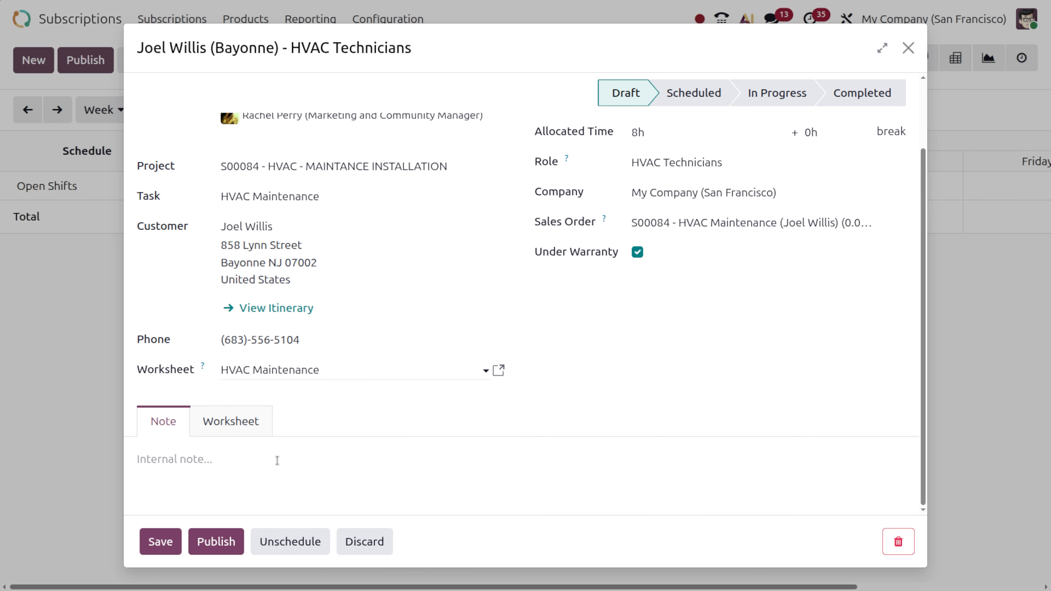
scroll(278, 461, "up", 2)
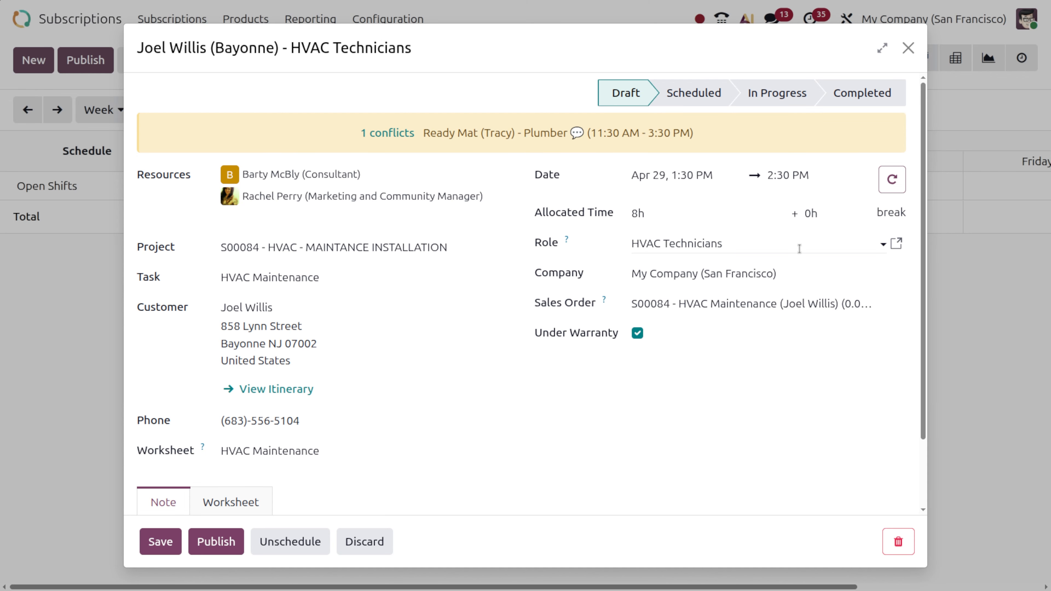
left_click(893, 183)
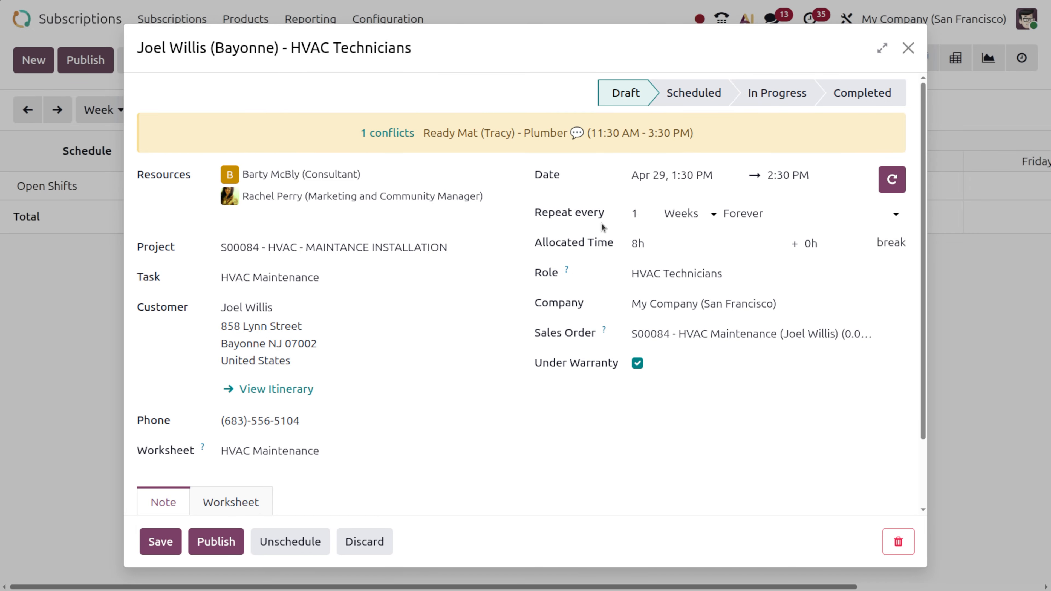
left_click(696, 213)
left_click(705, 285)
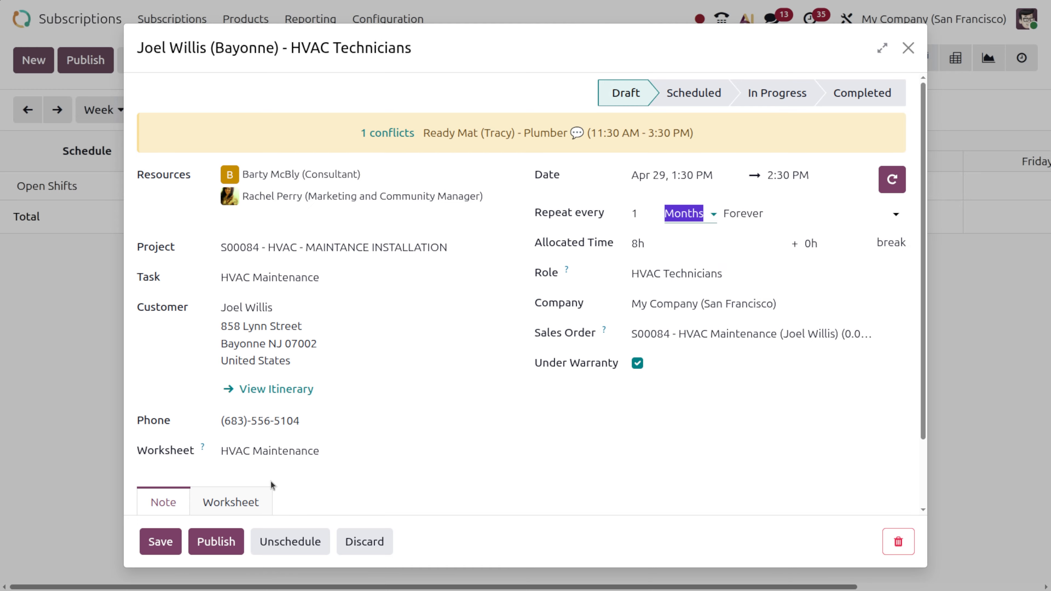
Save the recurring HVAC shift and reopen its Wednesday 29 occurrence for editing from the schedule.
left_click(151, 550)
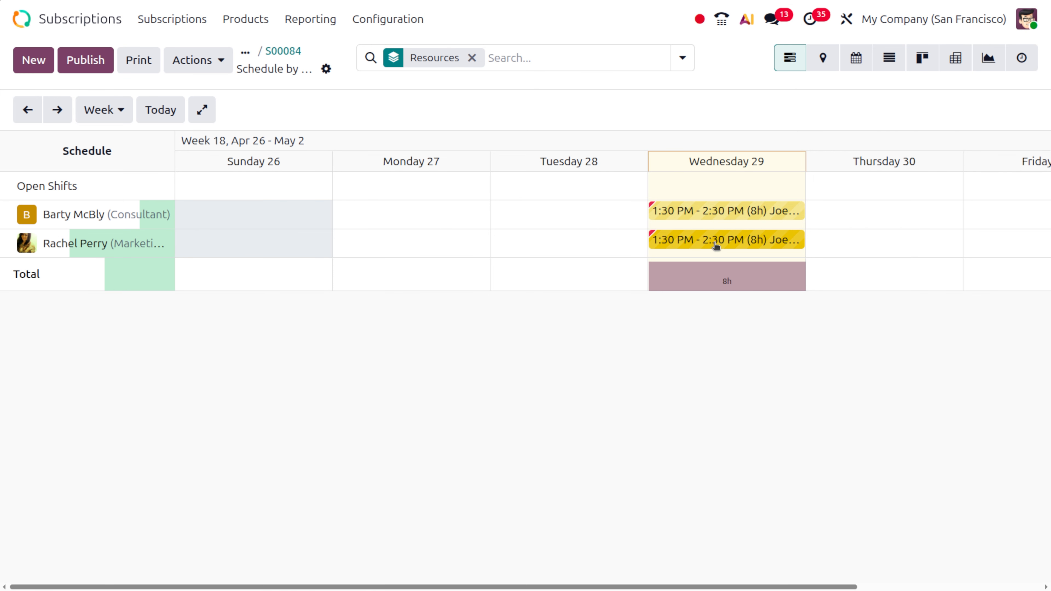
left_click(717, 245)
left_click(622, 490)
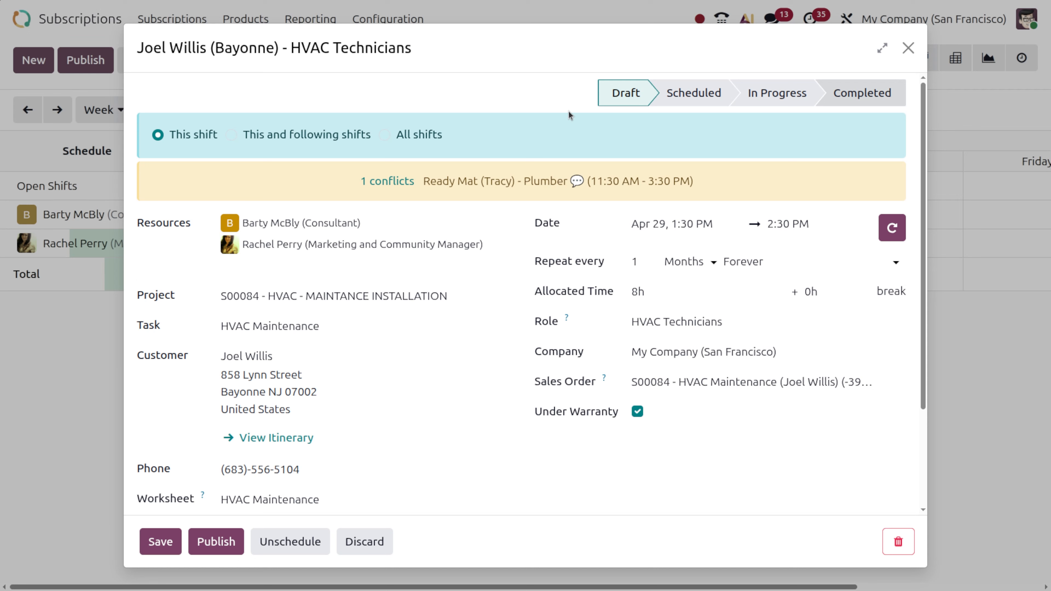
Set this HVAC shift's stage to Scheduled and sign in to it to start the work.
left_click(682, 93)
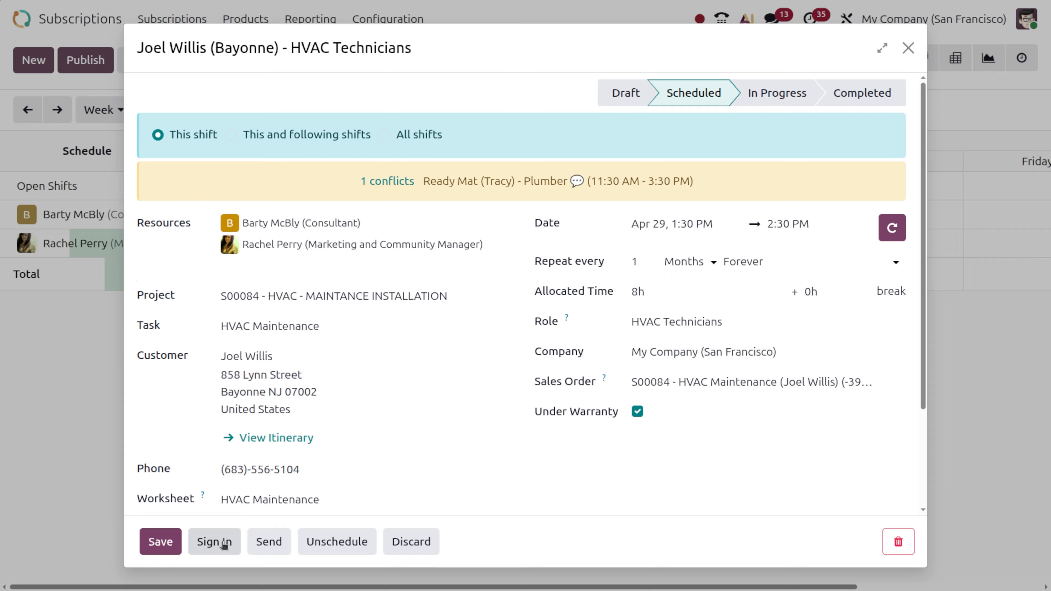
left_click(214, 542)
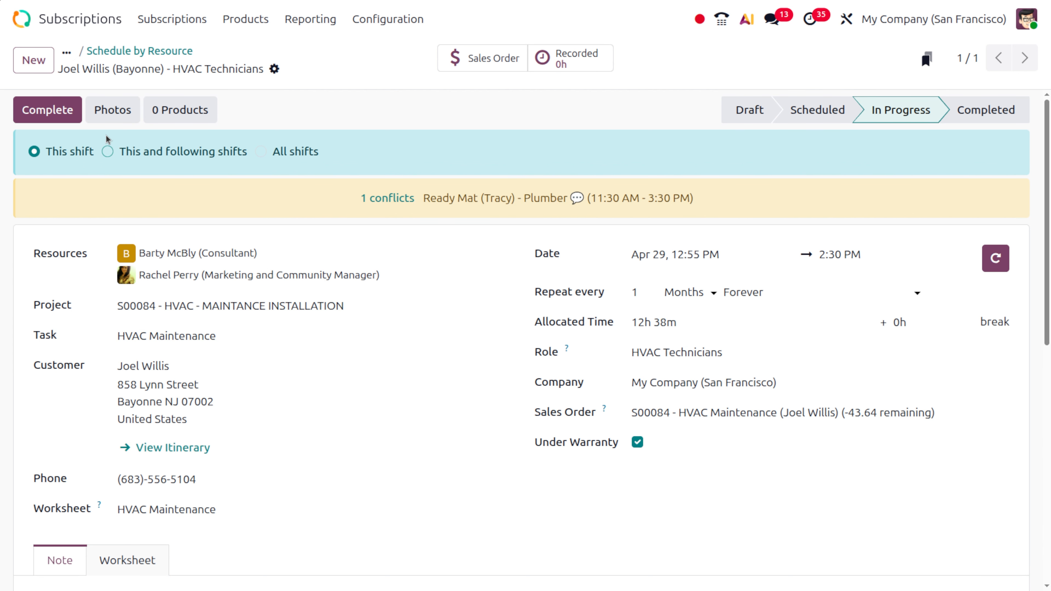
Complete the HVAC shift and review its field service report in the customer portal preview.
left_click(75, 111)
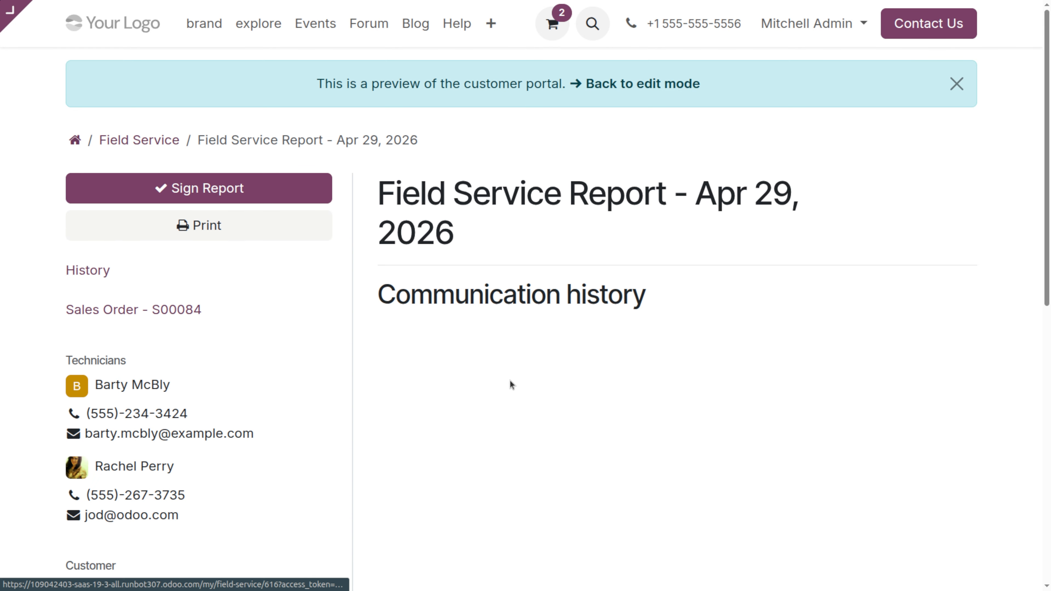
scroll(492, 430, "down", 10)
scroll(492, 430, "up", 8)
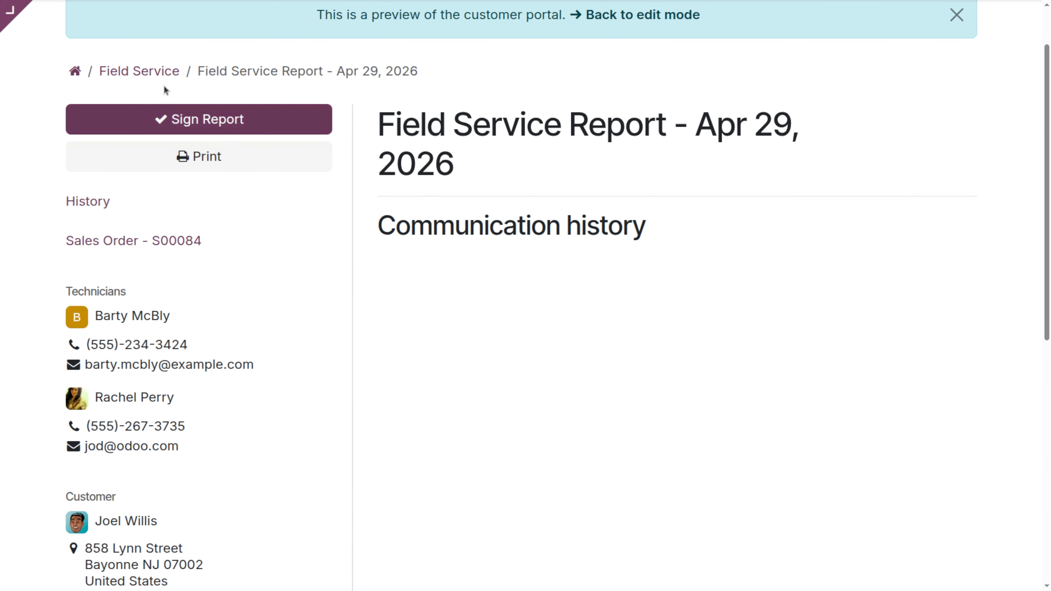